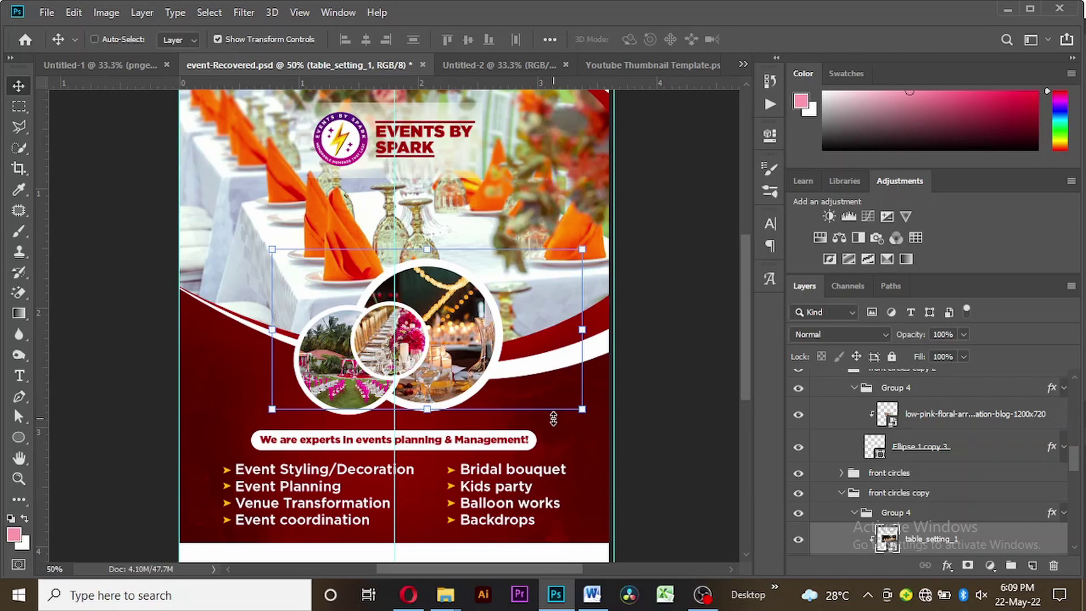
- Examine the finished event planning flyer, looking at its overall layout, overlapping photo circles, curved divider and text areas
key(ctrl+minus)
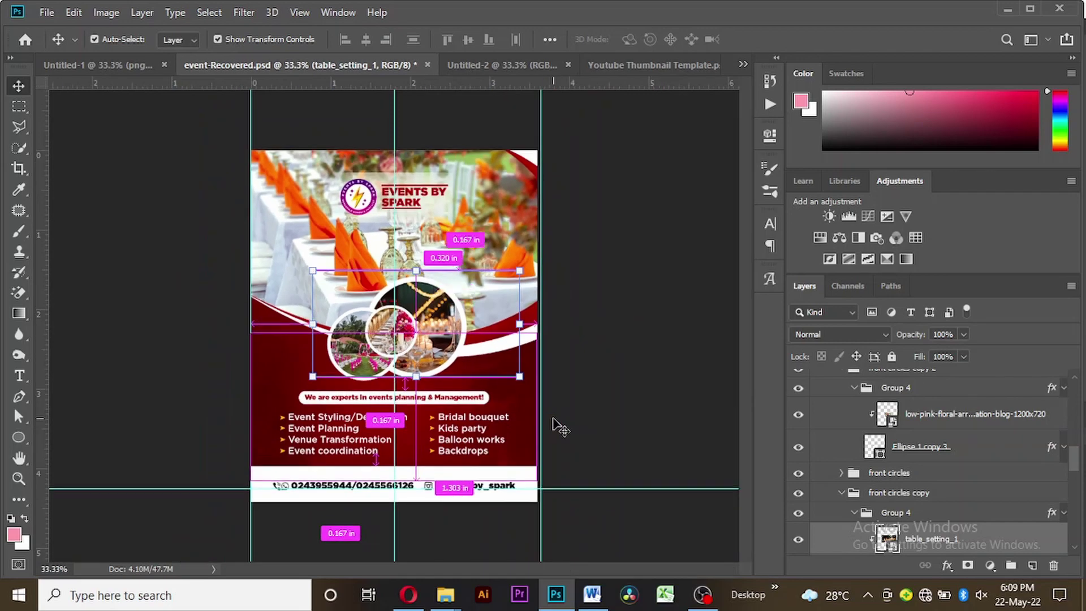
key(ctrl+plus)
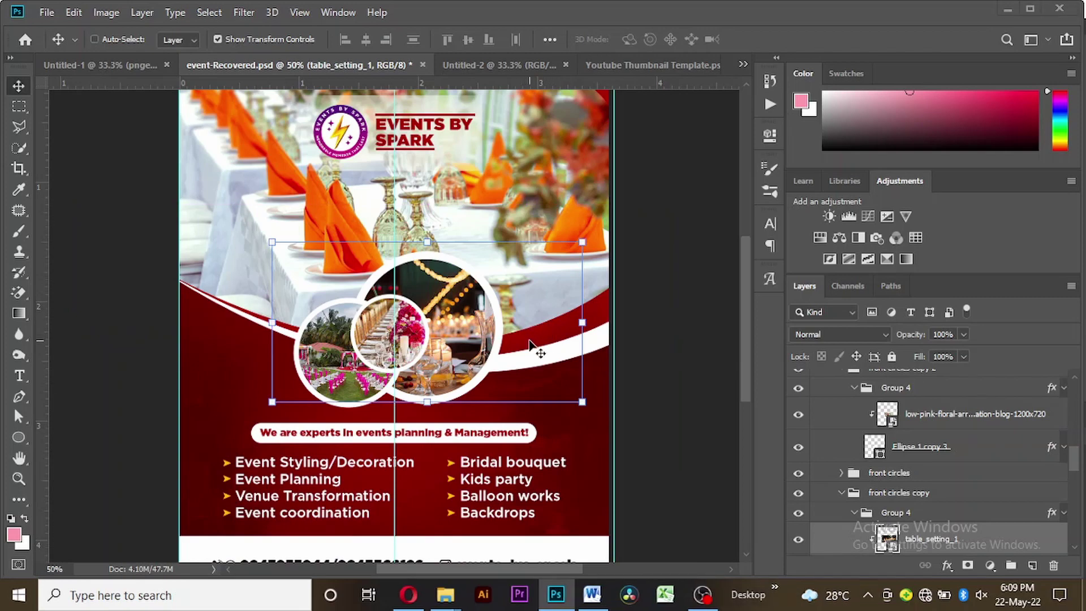
key(ctrl+minus)
key(ctrl+plus)
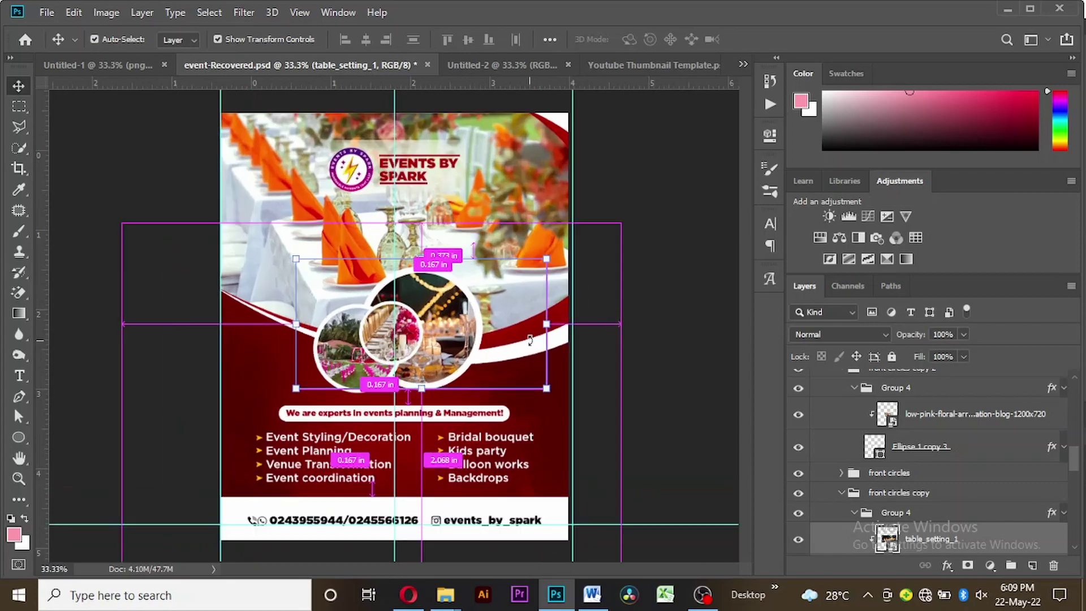
key(ctrl+minus)
key(ctrl+plus)
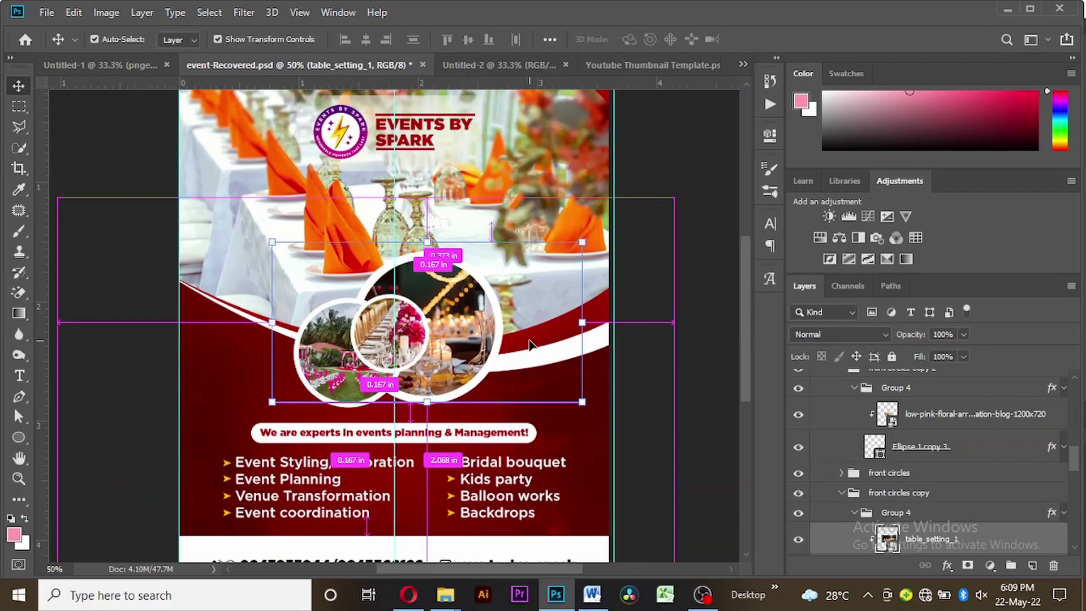
drag(746, 287, 744, 247)
key(ctrl+minus)
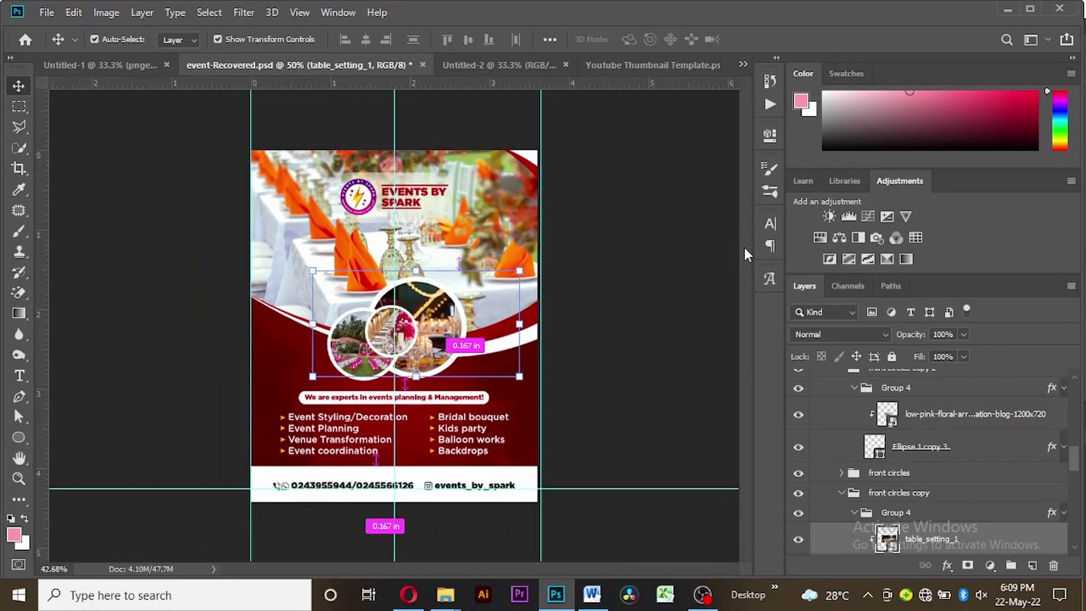
- Look over the YouTube thumbnail template, the finished flyer's layer stack and the blank Untitled-2 document
click(588, 65)
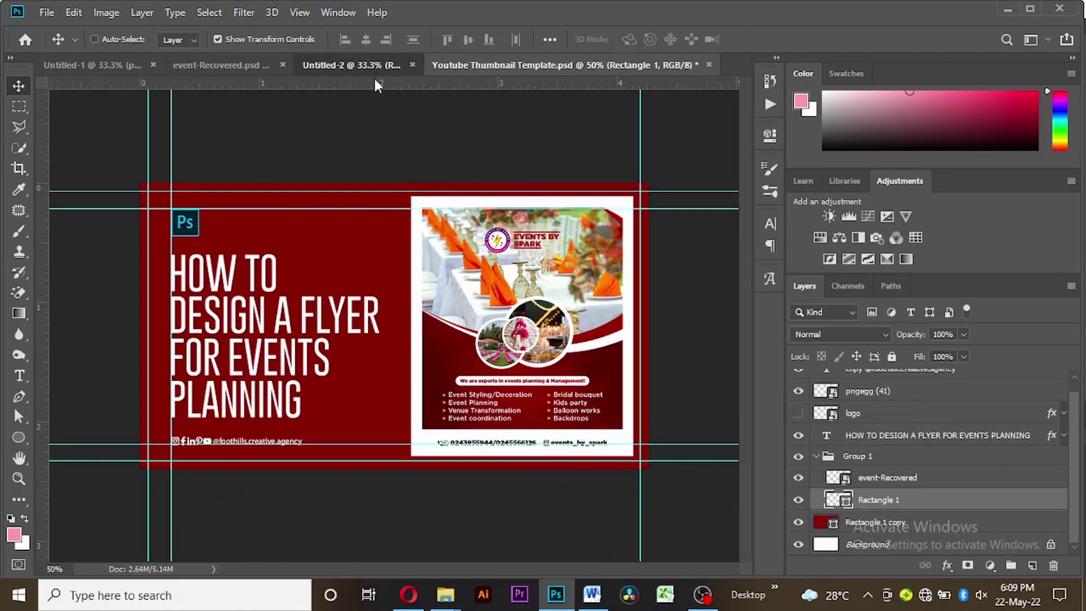
click(375, 69)
key(ctrl+plus)
key(ctrl+minus)
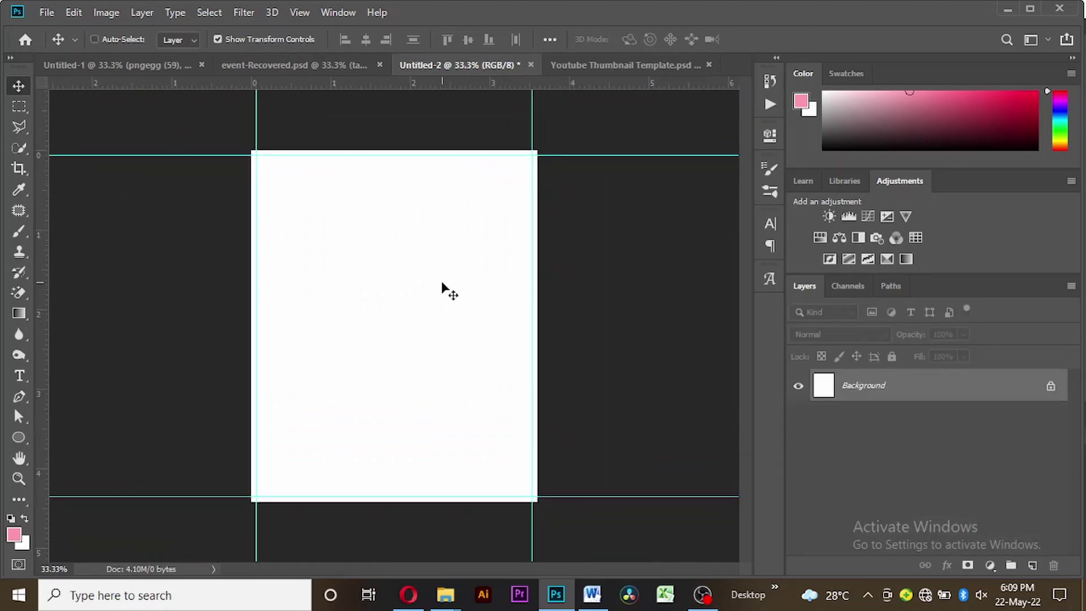
click(342, 65)
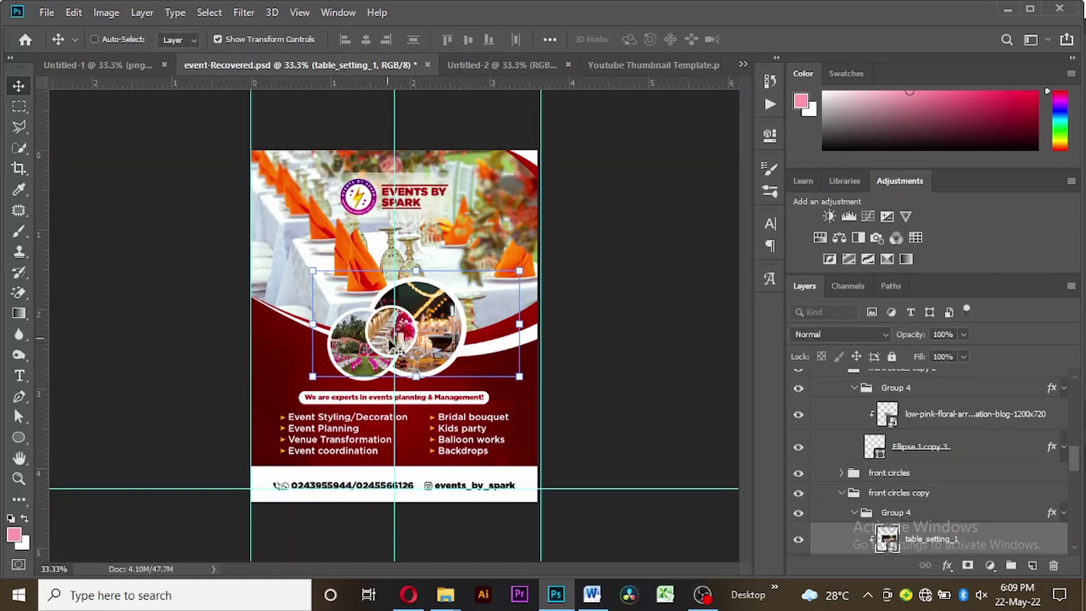
key(ctrl+plus)
key(ctrl+minus)
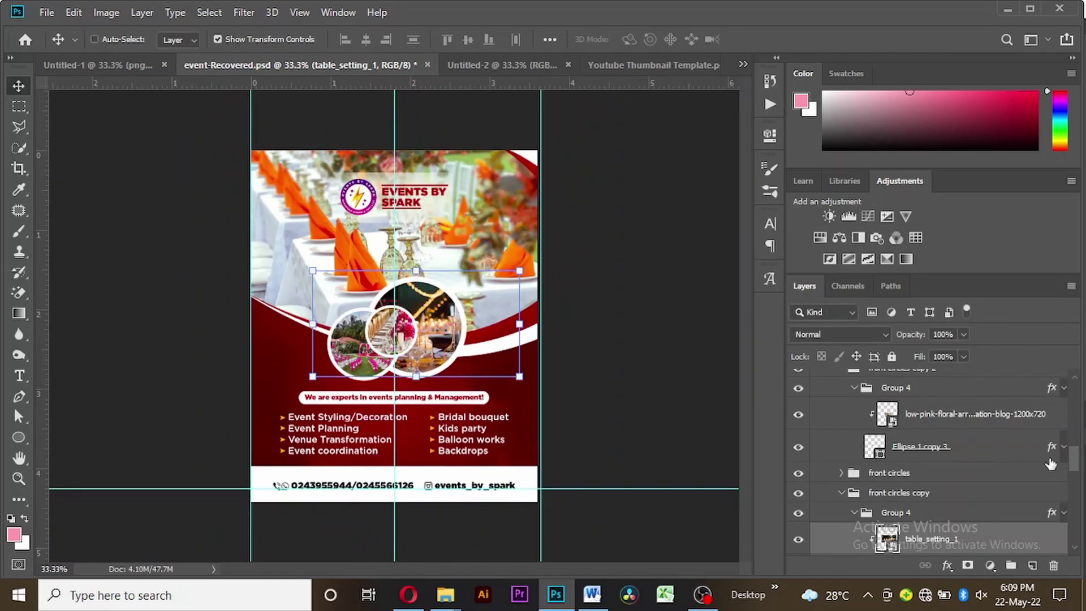
drag(1079, 468, 1080, 536)
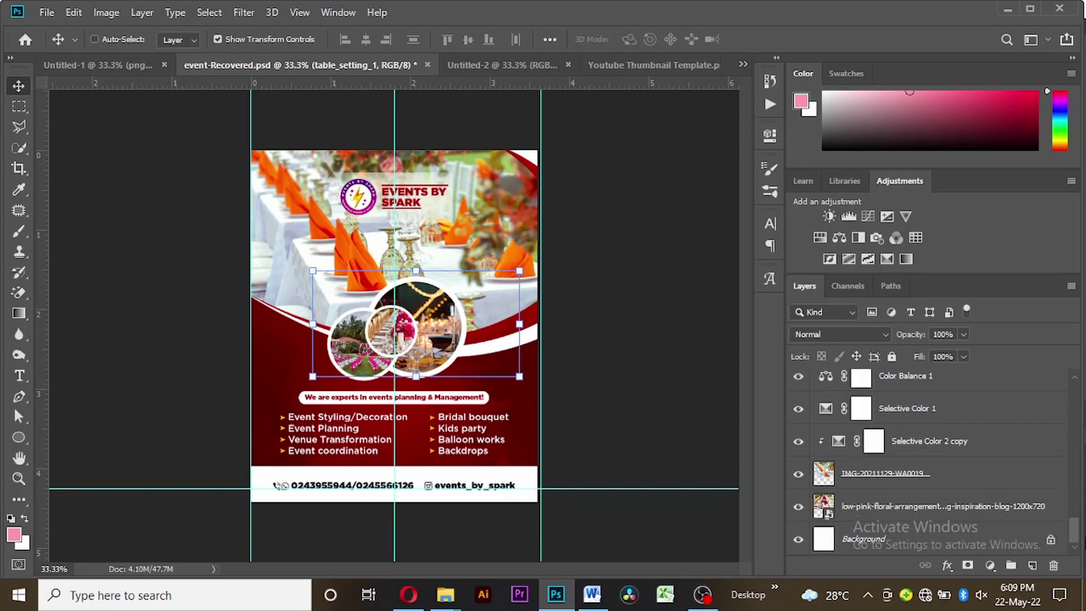
click(510, 61)
key(ctrl+plus)
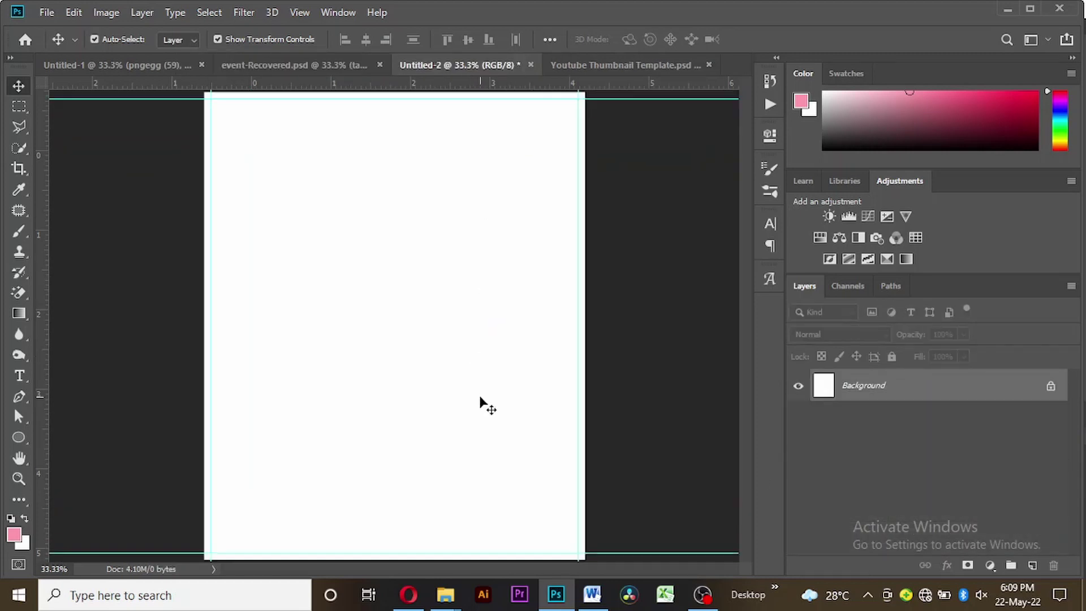
key(ctrl+minus)
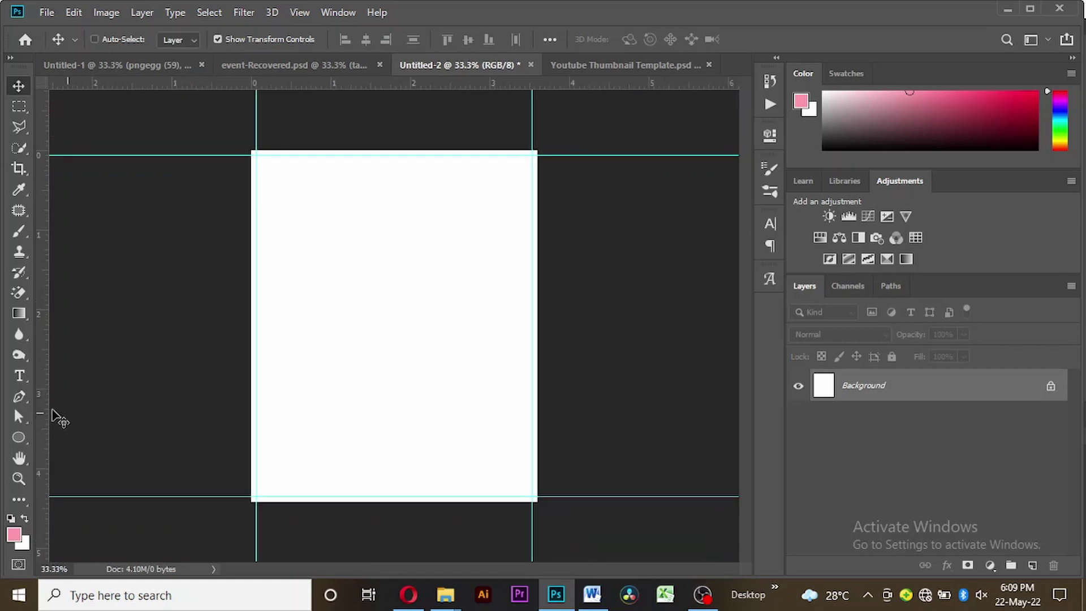
- In Untitled-2, draw a closed Pen path with a downward-bowed upper edge covering the lower half of the page, and convert it to a shape
click(19, 396)
click(296, 67)
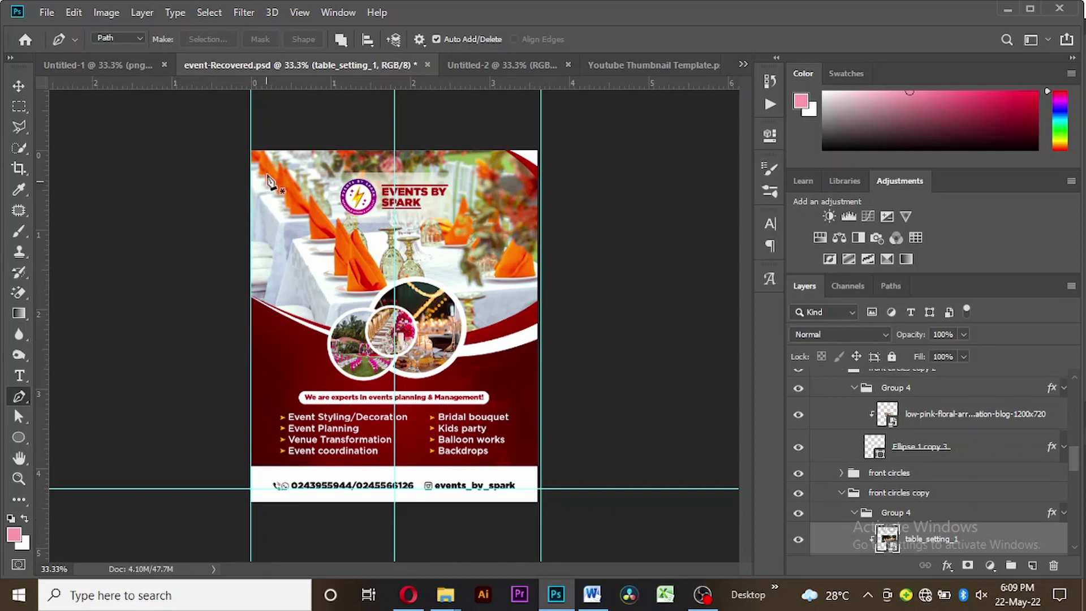
click(496, 65)
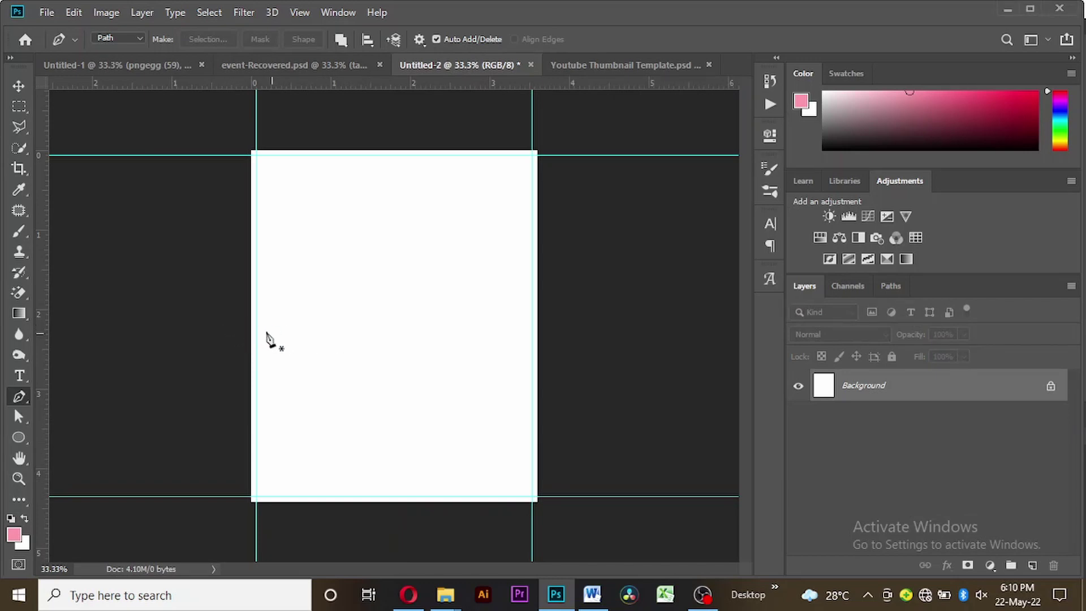
click(241, 326)
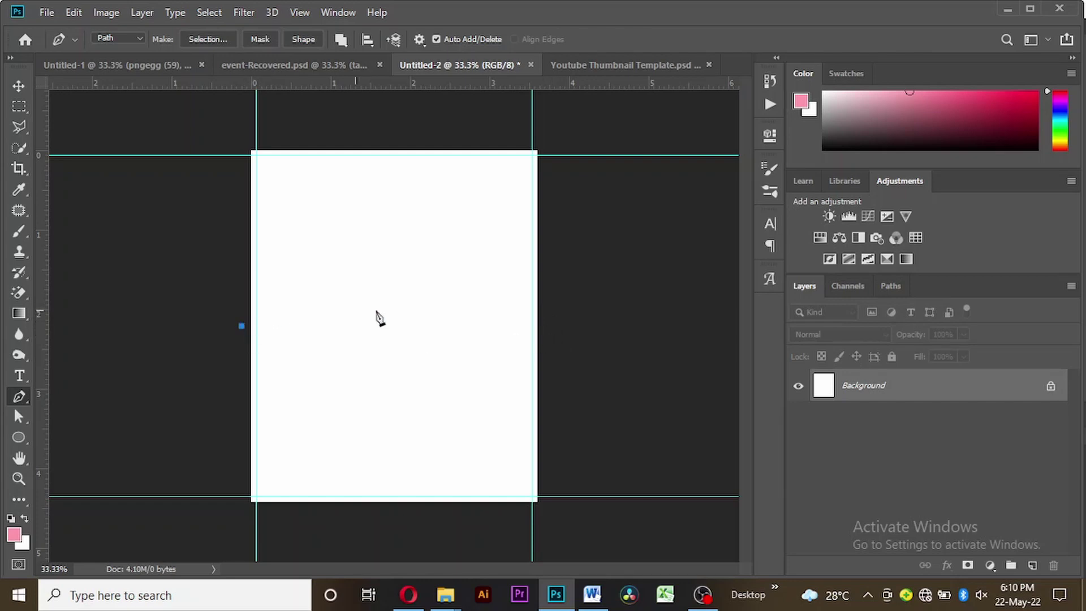
click(544, 327)
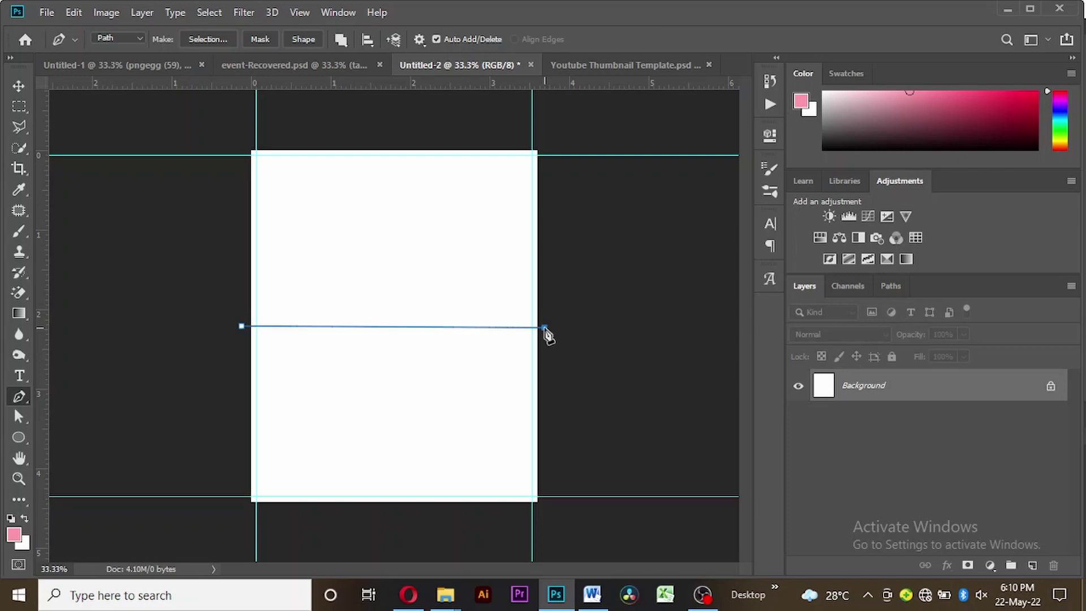
drag(544, 327, 714, 218)
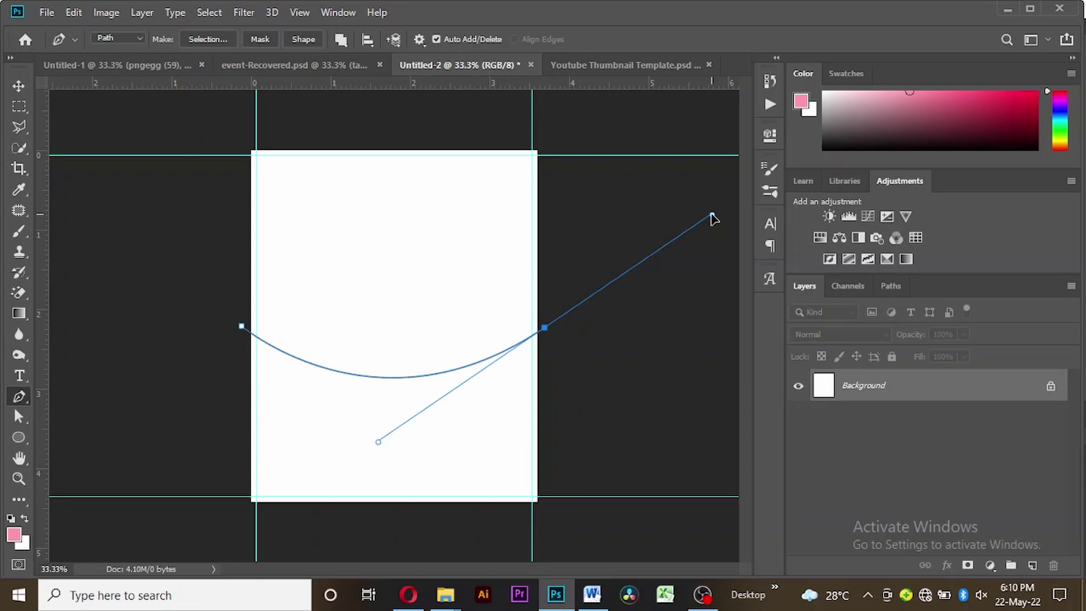
drag(708, 216, 546, 329)
click(552, 527)
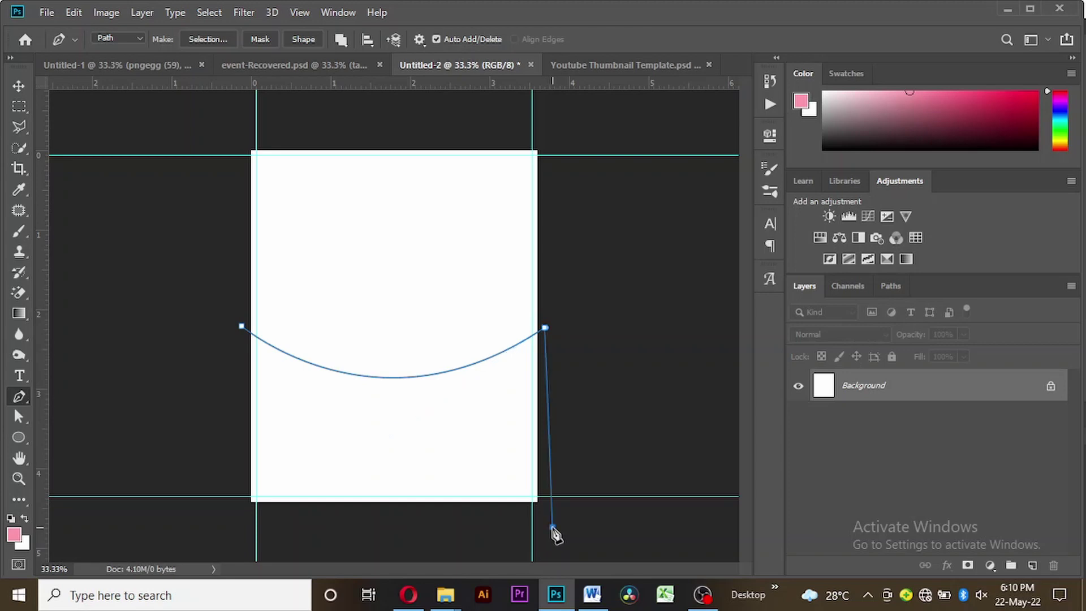
click(231, 525)
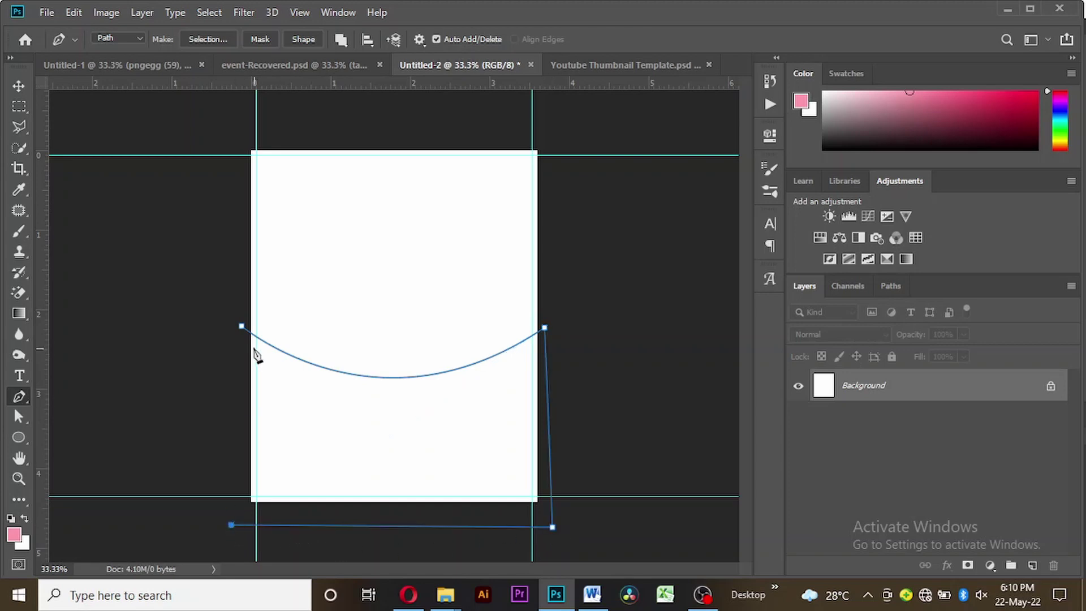
click(241, 327)
click(311, 38)
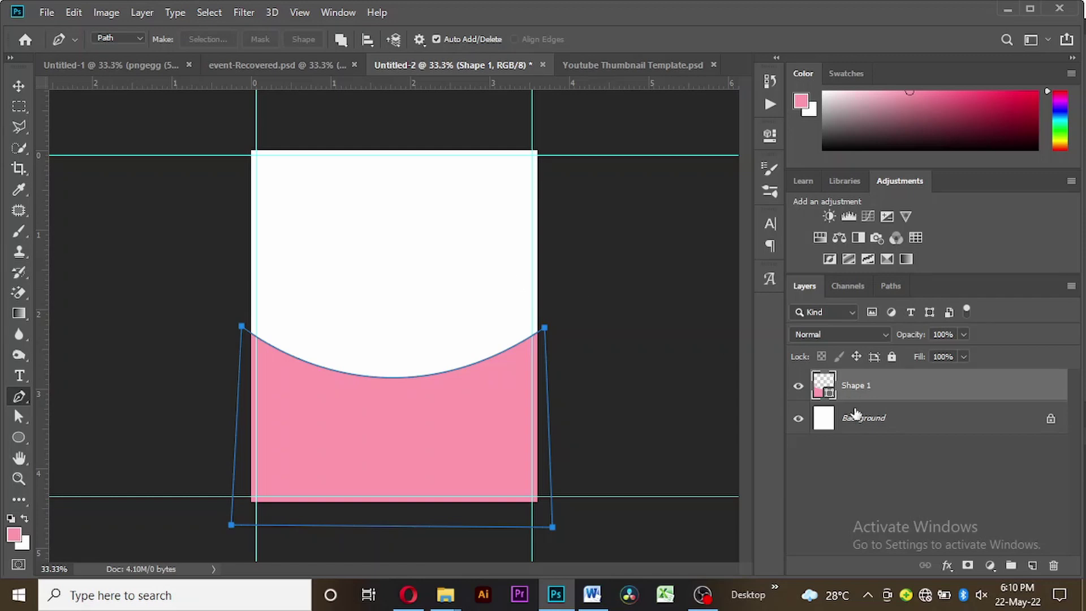
- Change the curved shape's fill from the solid color picker to dark purple #490759
double_click(829, 393)
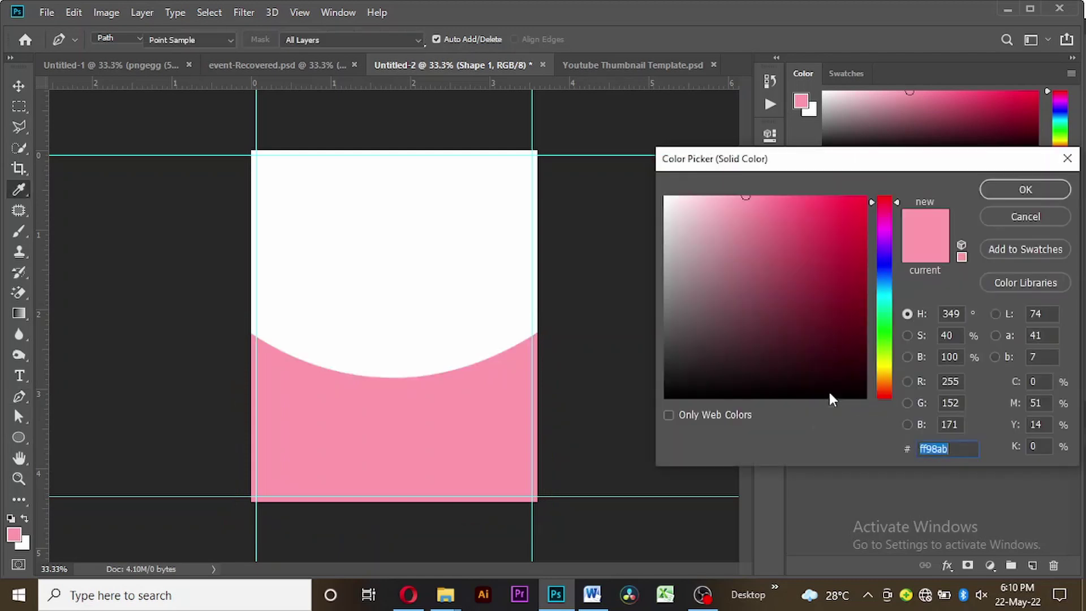
drag(849, 235, 850, 281)
click(879, 210)
drag(879, 209, 880, 239)
drag(851, 282, 849, 328)
drag(884, 244, 888, 237)
click(991, 195)
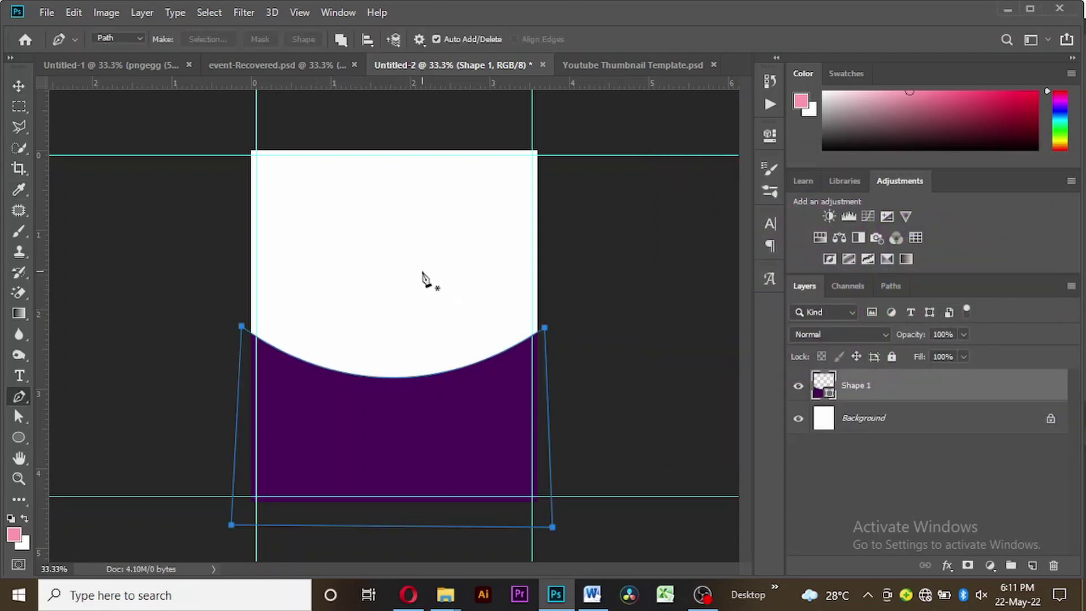
- Nudge the purple curved shape up slightly with the Move tool so that it sits closer to mid-page
click(17, 86)
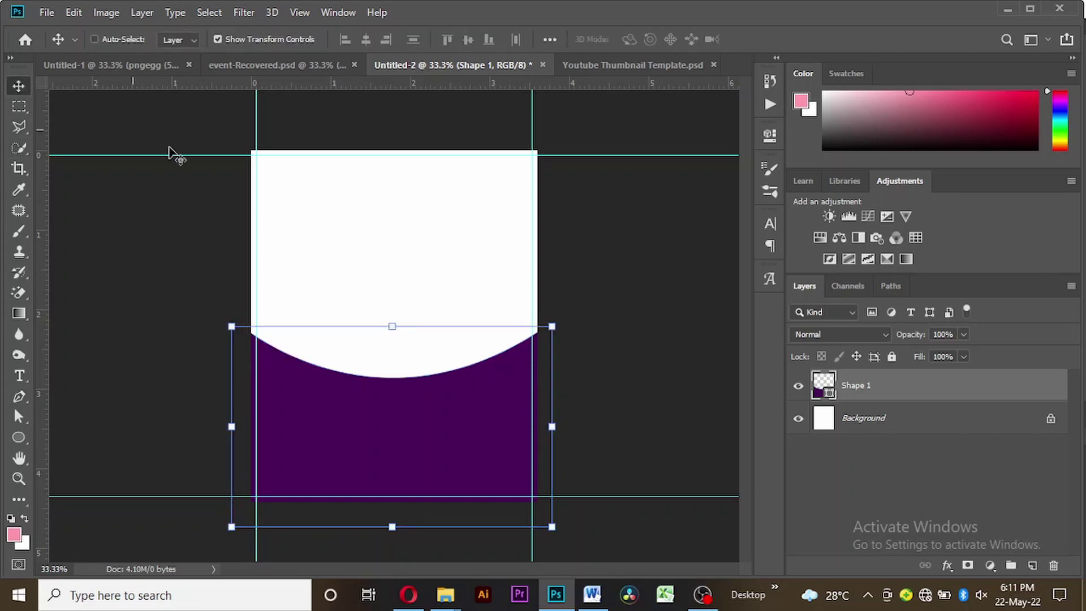
key(shift+Up)
key(shift+Up)
key(shift+Up)
key(shift+Up)
key(shift+Up)
key(shift+Up)
key(shift+Up)
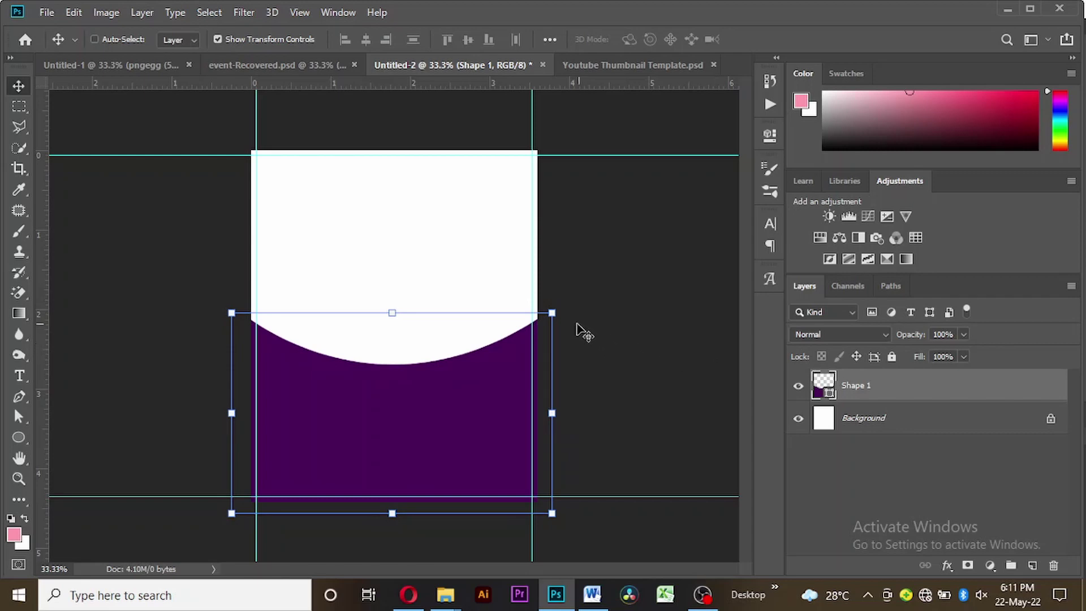
- Rotate the purple curved shape slightly counterclockwise so its upper edge rises toward the page's right side
key(ctrl+t)
drag(567, 319, 565, 308)
key(Return)
click(477, 355)
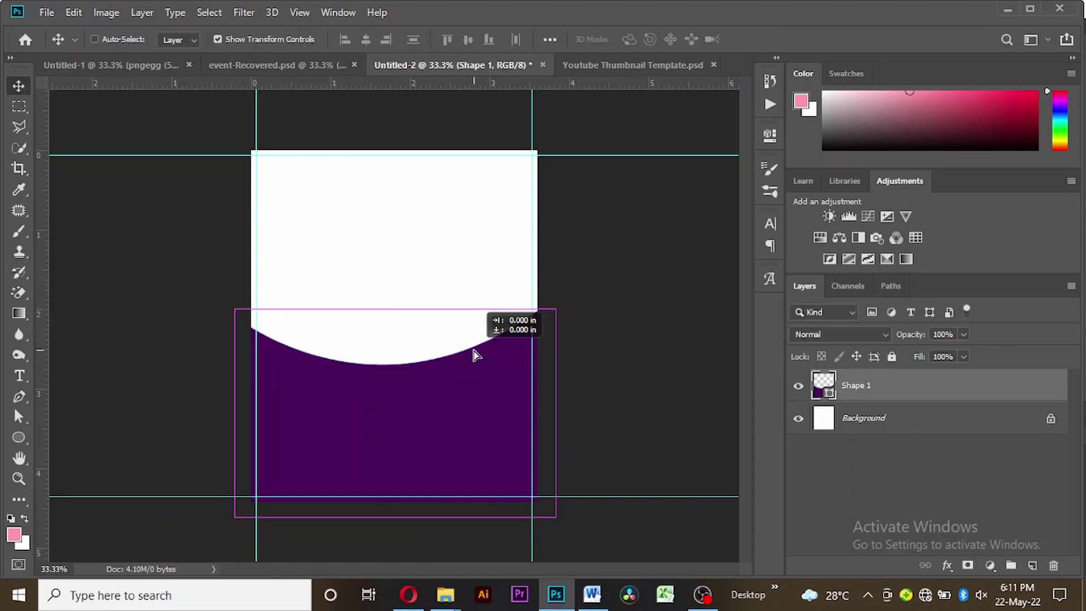
- Check the curve in the finished flyer, then duplicate Shape 1 in Untitled-2 and fill the copy with white #ffffff
click(313, 71)
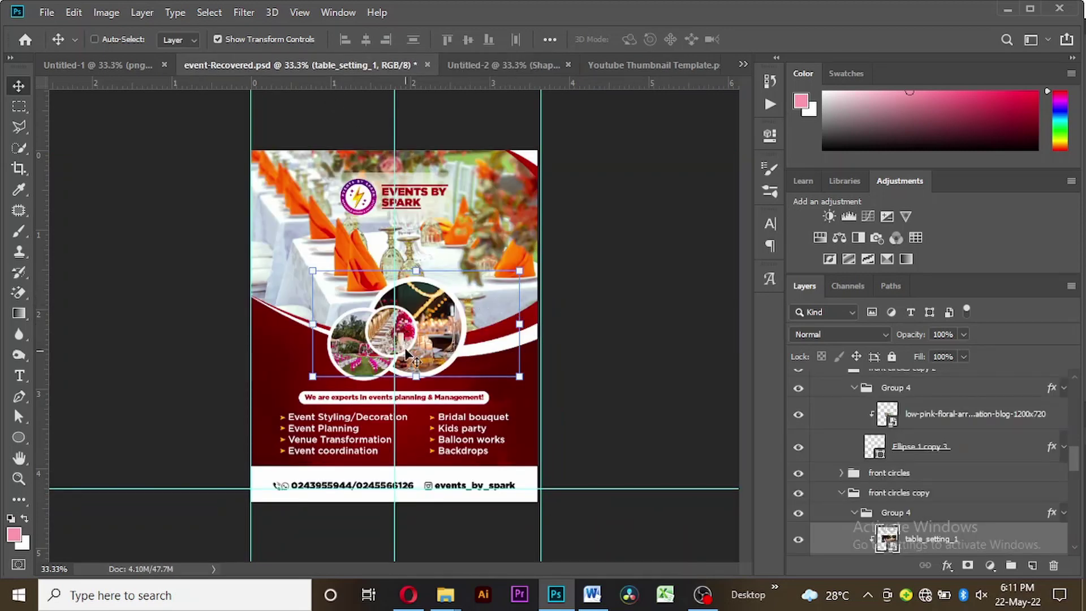
click(495, 66)
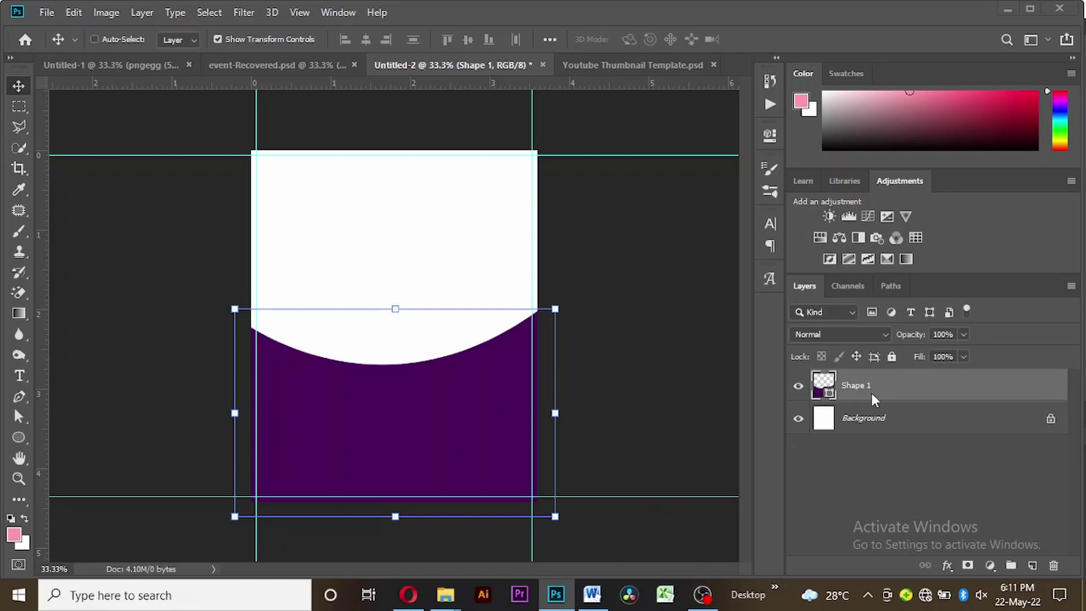
key(ctrl+j)
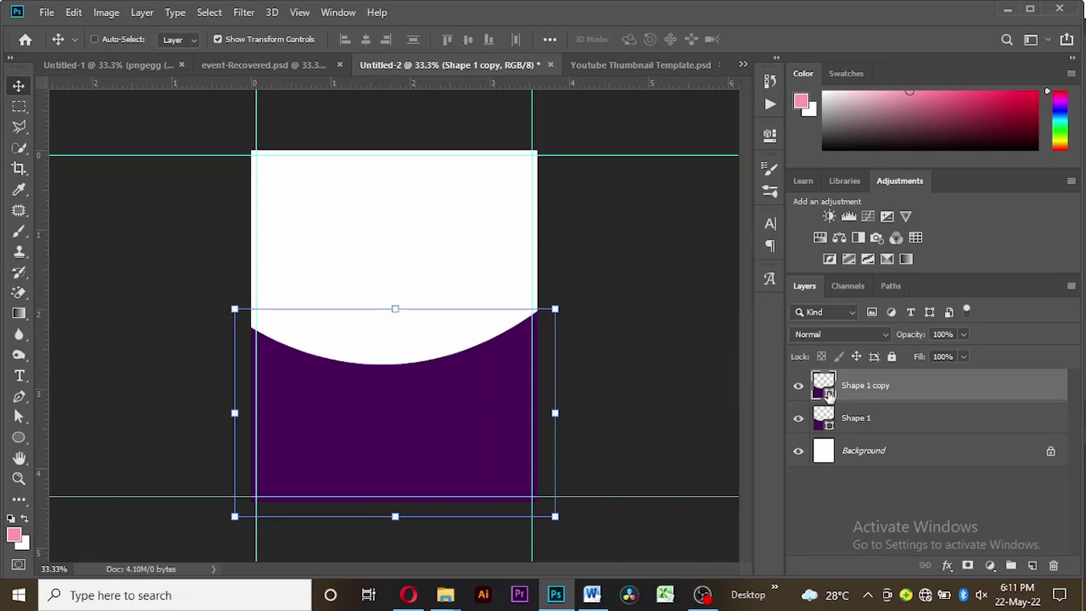
double_click(828, 393)
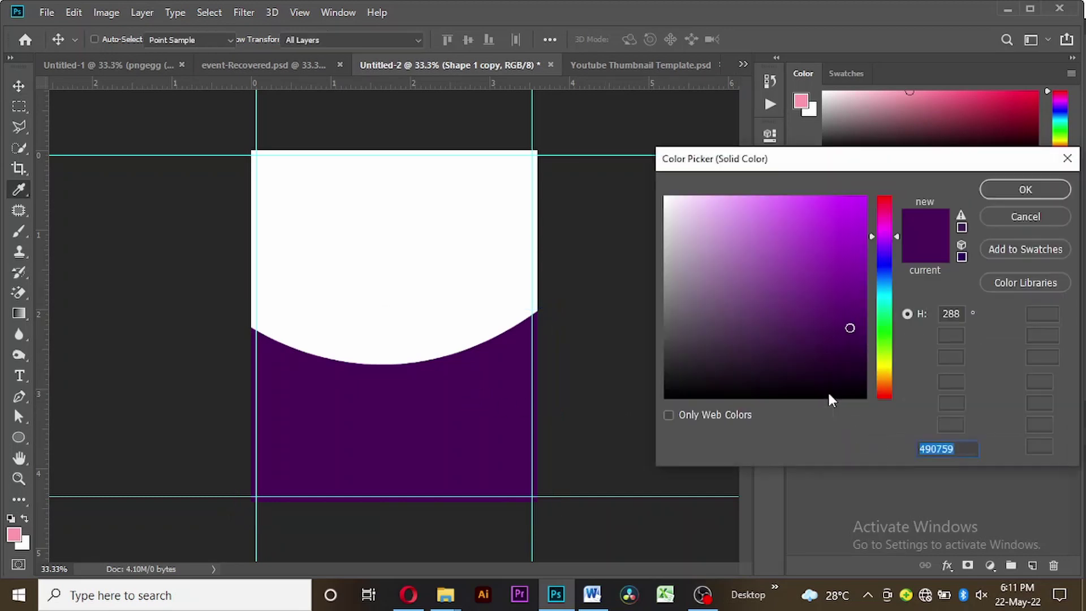
drag(697, 241, 657, 182)
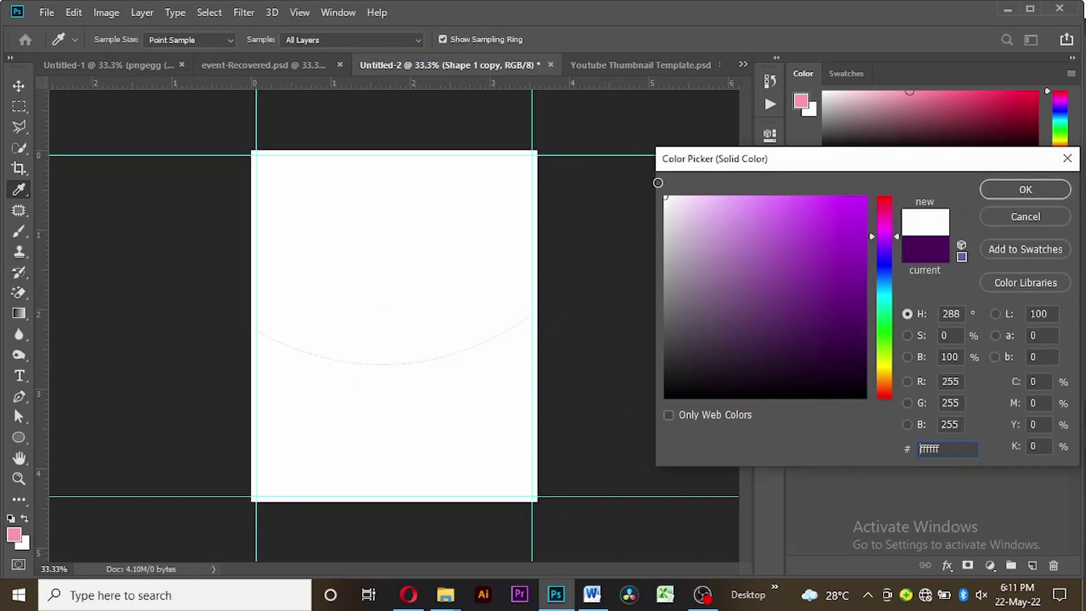
key(Return)
- Shift the white copy down slightly and rotate it 3.43° clockwise, leaving a tapered purple band along the curve
key(shift+Down)
key(shift+Down)
key(shift+Down)
key(shift+Down)
key(shift+Down)
key(shift+Down)
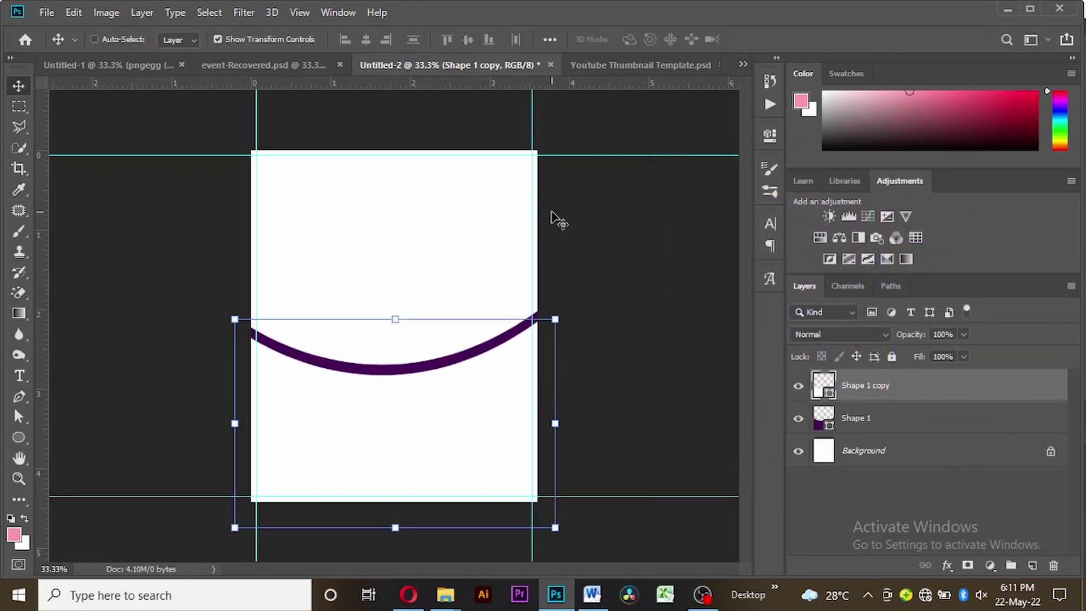
mouse_move(569, 317)
mouse_down()
mouse_move(573, 330)
mouse_move(559, 308)
mouse_move(583, 324)
mouse_up()
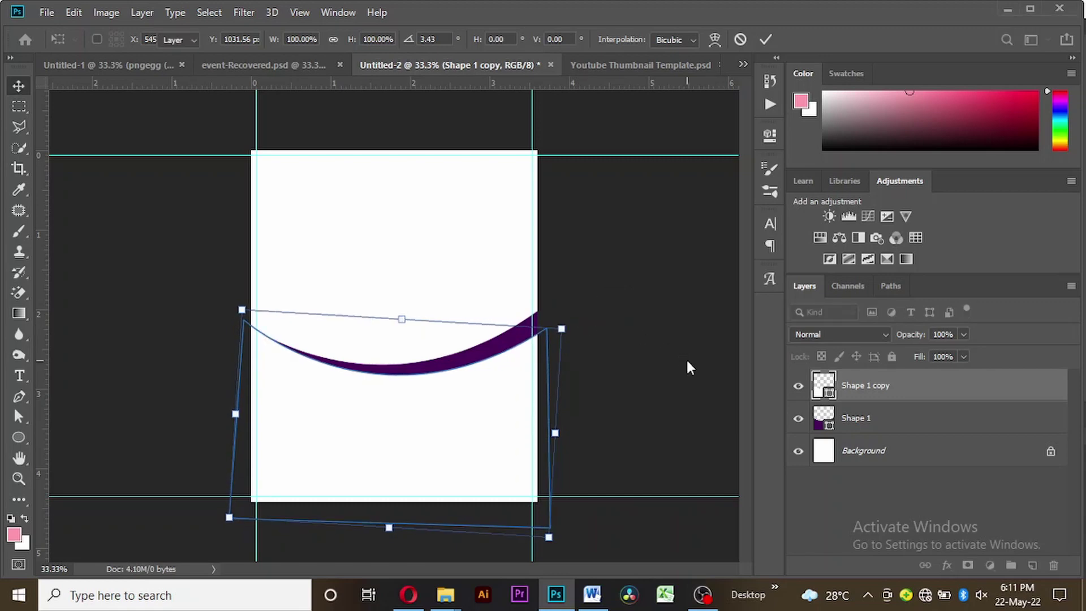
key(Return)
- Duplicate the purple Shape 1 layer and place the duplicate at the top of the layer stack, above the white copy
click(844, 418)
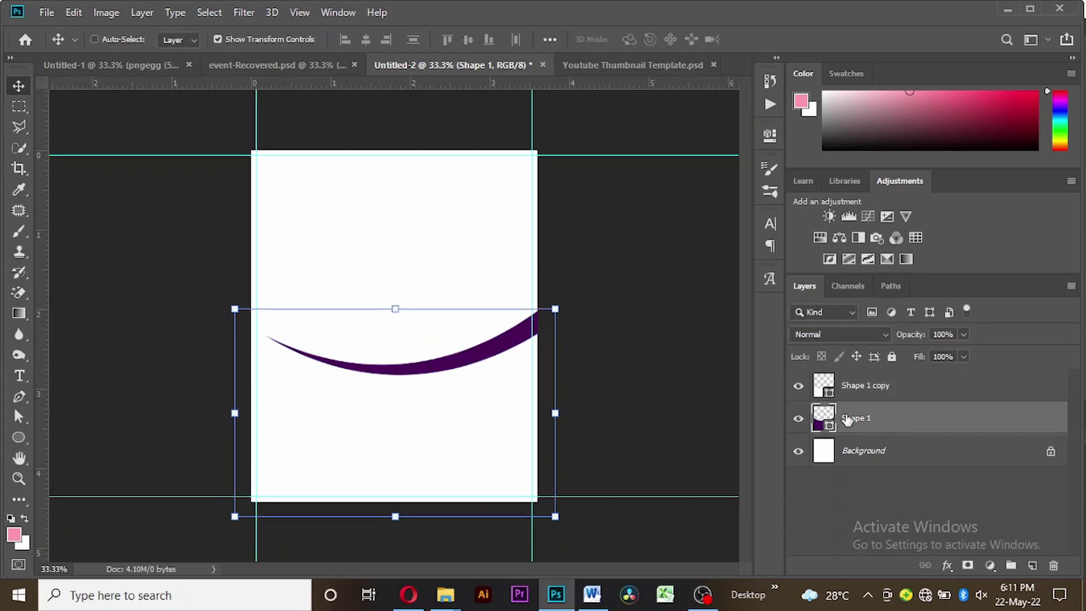
key(ctrl+plus)
key(ctrl+minus)
key(ctrl+j)
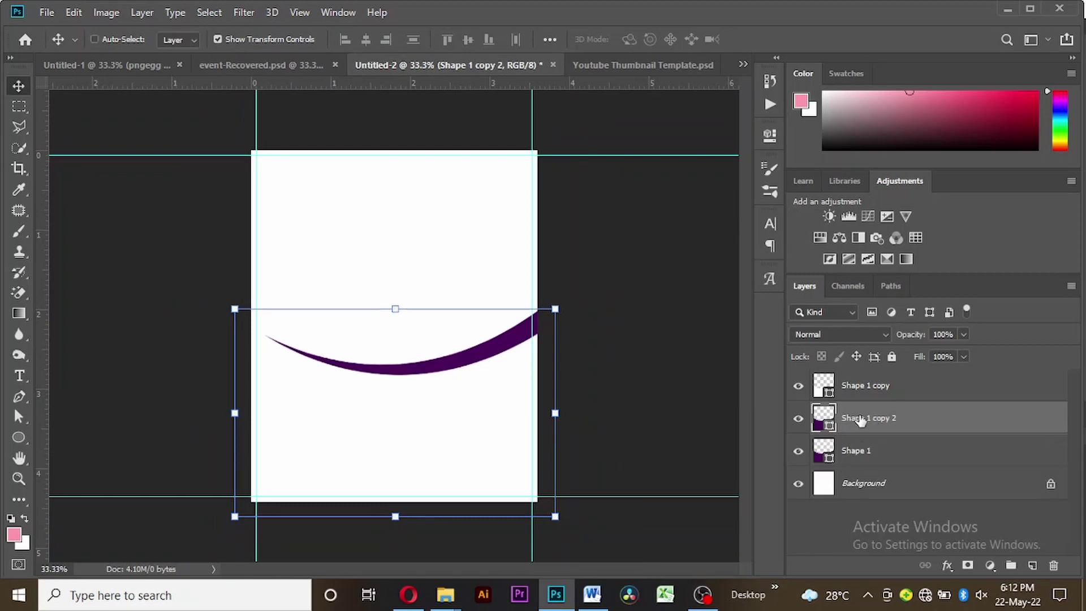
drag(860, 419, 877, 378)
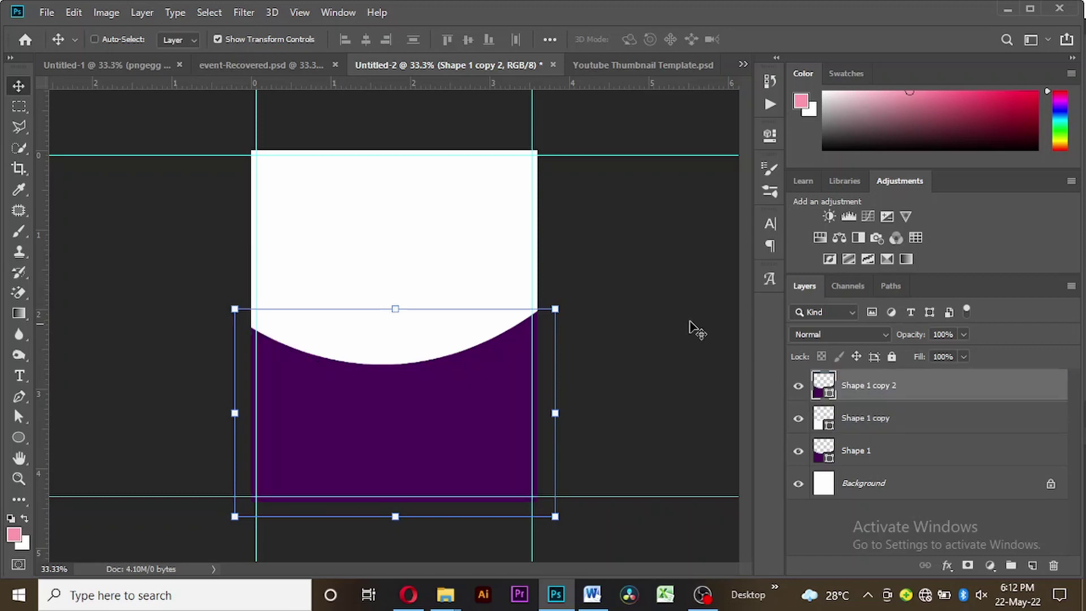
- Nudge Shape 1 copy 2 straight down until a white band shows between it and the purple shape behind
key(shift+Down)
key(shift+Down)
key(shift+Down)
key(shift+Down)
key(shift+Down)
key(shift+Down)
key(shift+Down)
key(shift+Down)
key(shift+Down)
key(shift+Down)
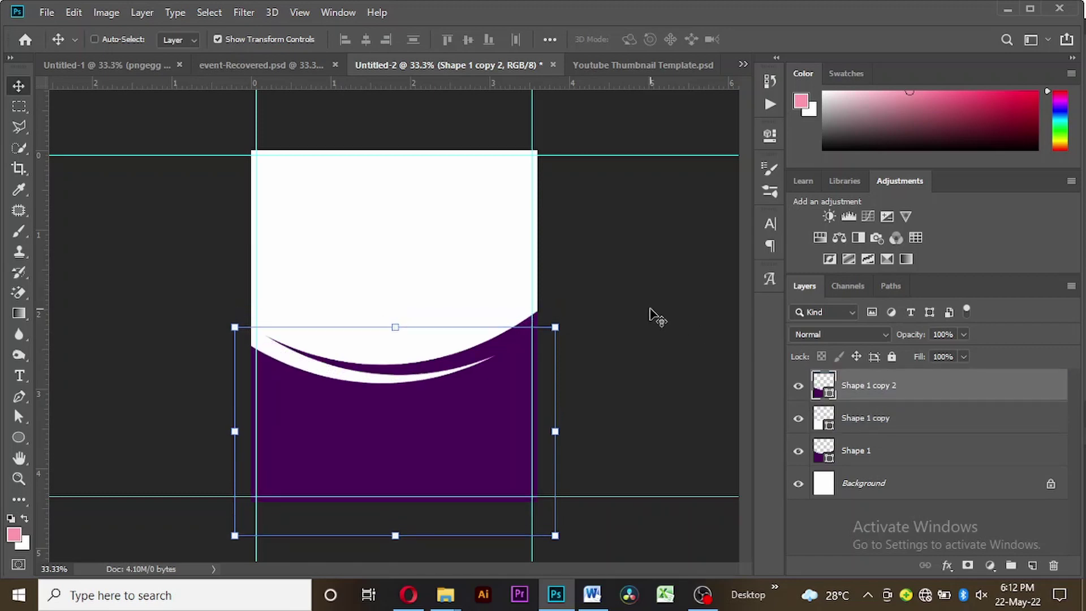
- Rotate the white Shape 1 copy counterclockwise and shift it right so the white band widens toward the page's right edge
click(826, 418)
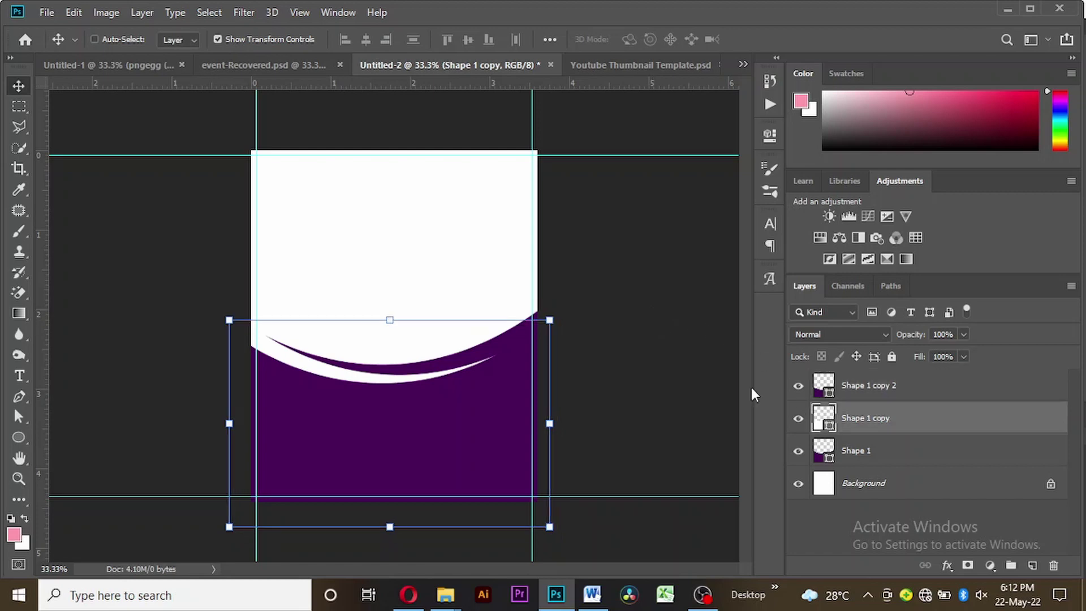
drag(558, 308, 552, 289)
key(Return)
mouse_move(451, 387)
mouse_down()
mouse_move(456, 372)
mouse_move(467, 380)
mouse_up()
drag(591, 339, 593, 326)
key(Return)
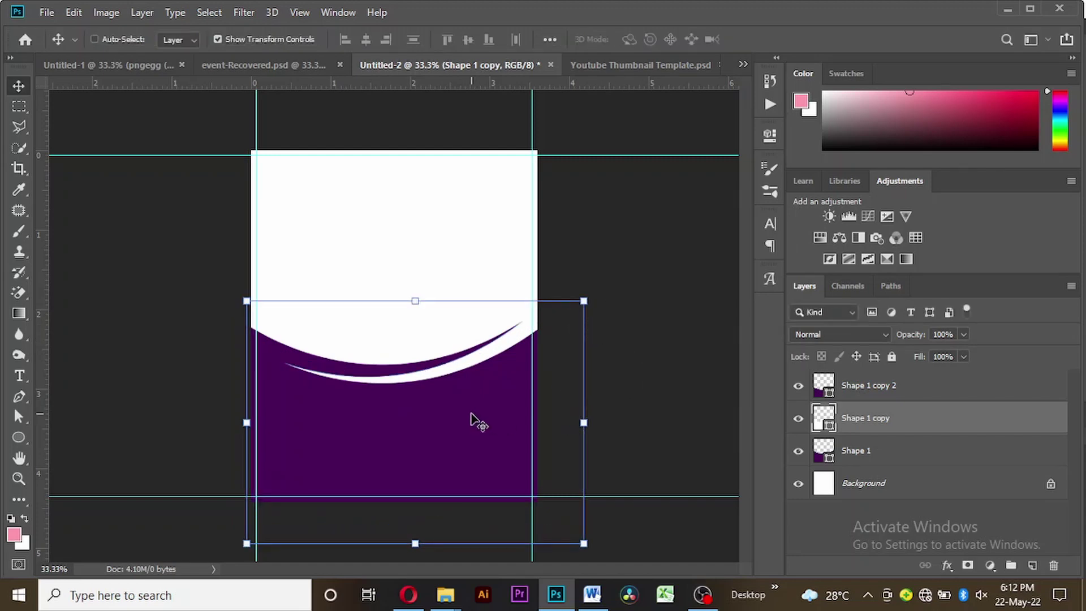
- Rotate the white copy slightly further counterclockwise, adjust its position to shape a tapering swoosh, and compare it with the finished flyer
drag(504, 453, 506, 444)
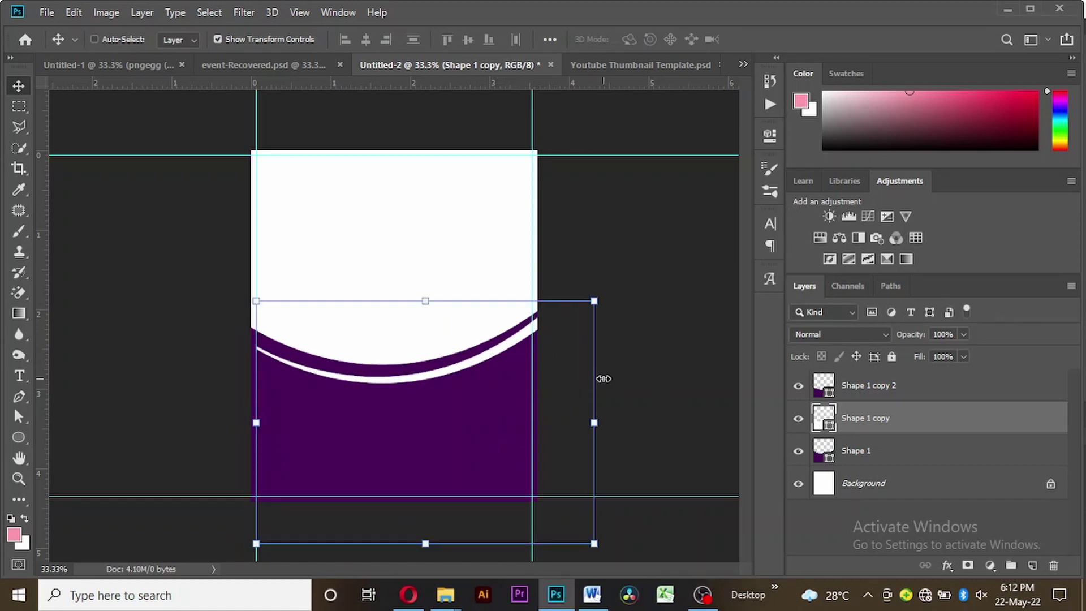
drag(608, 340, 606, 330)
key(Escape)
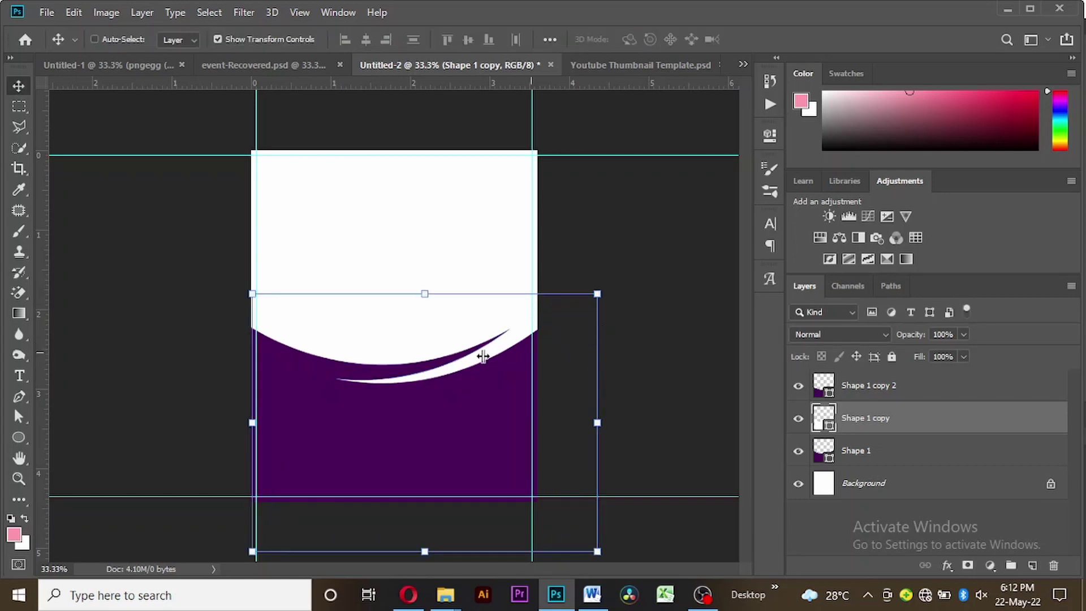
drag(480, 399, 475, 396)
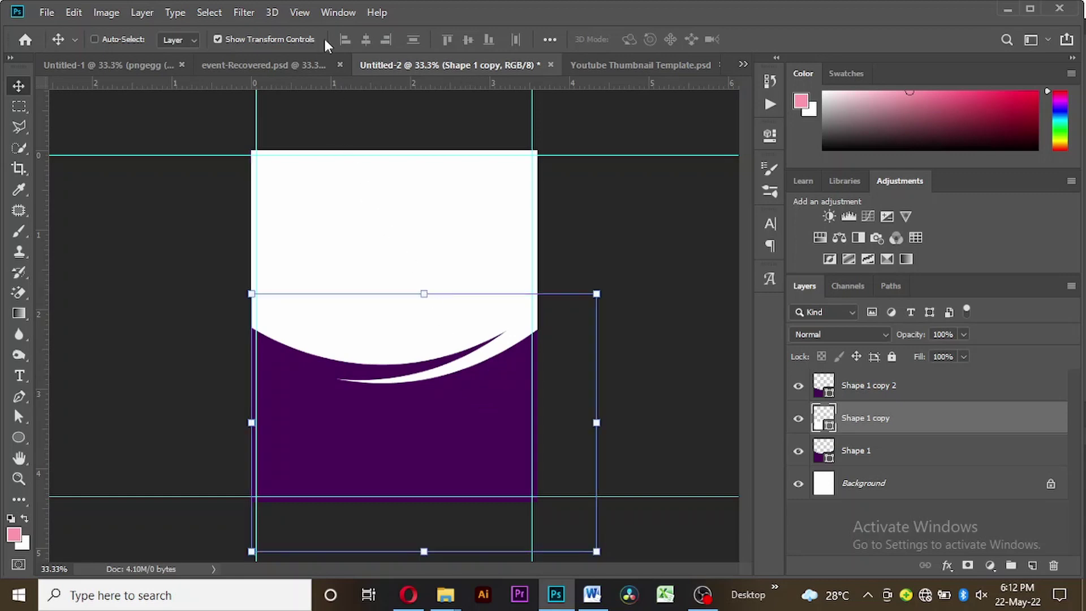
click(299, 65)
click(488, 66)
key(ctrl+plus)
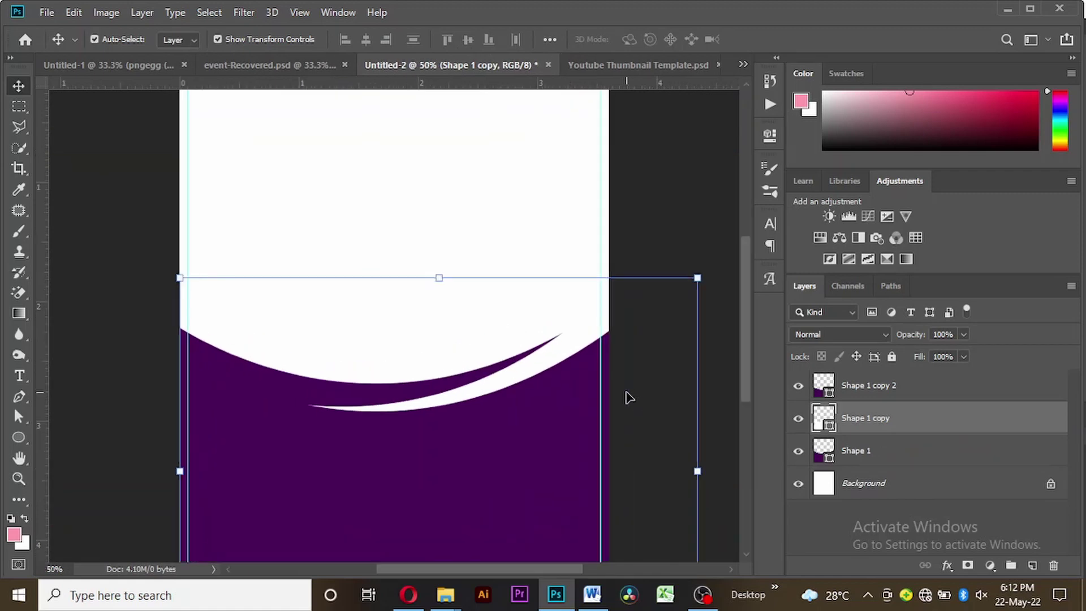
key(ctrl+plus)
ctrl+click(626, 392)
key(ctrl+minus)
key(ctrl+minus)
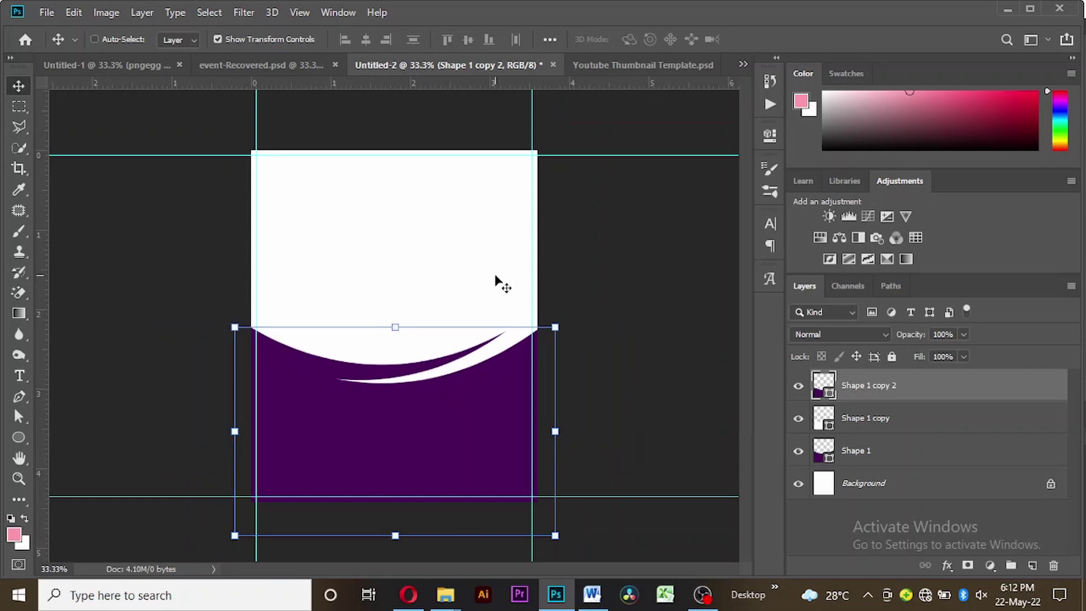
- Copy the table-setting photo layer IMG-20211129-WA0019 from event-Recovered.psd into Untitled-2
click(290, 65)
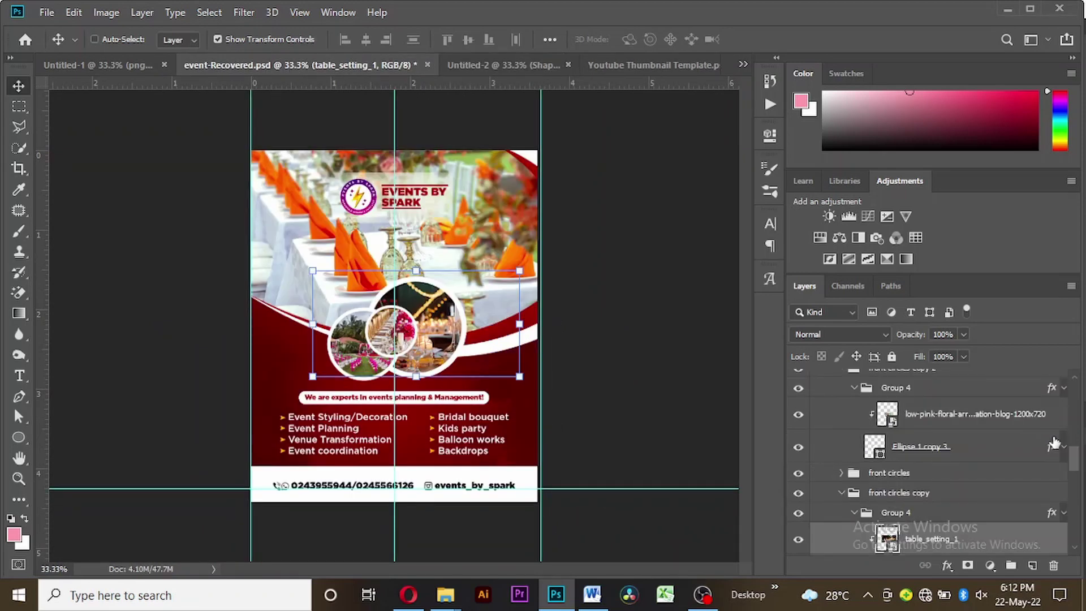
drag(1076, 459, 1081, 531)
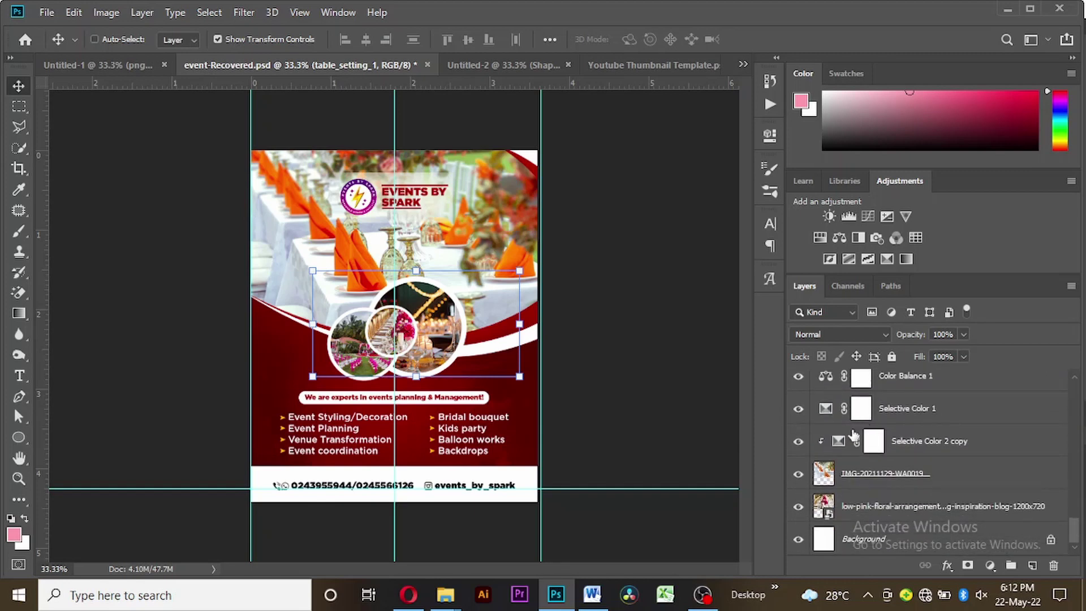
click(827, 470)
drag(339, 291, 416, 276)
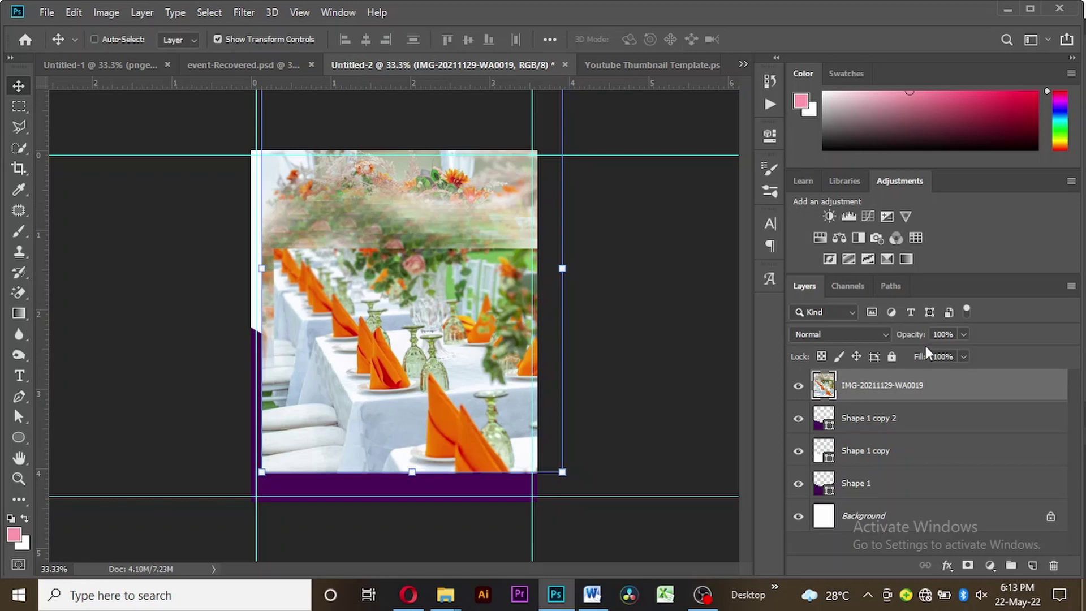
- Place the photo layer beneath Shape 1 and position the photo to fill the page above the curve, checking against the finished flyer
drag(898, 385, 888, 501)
drag(345, 309, 323, 212)
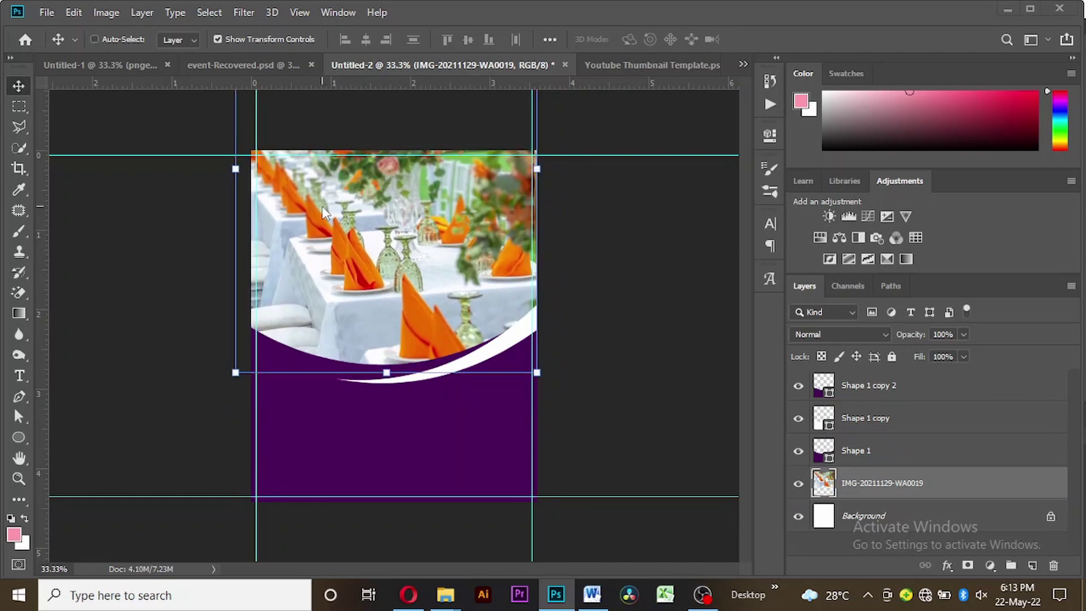
key(ctrl+plus)
key(ctrl+plus)
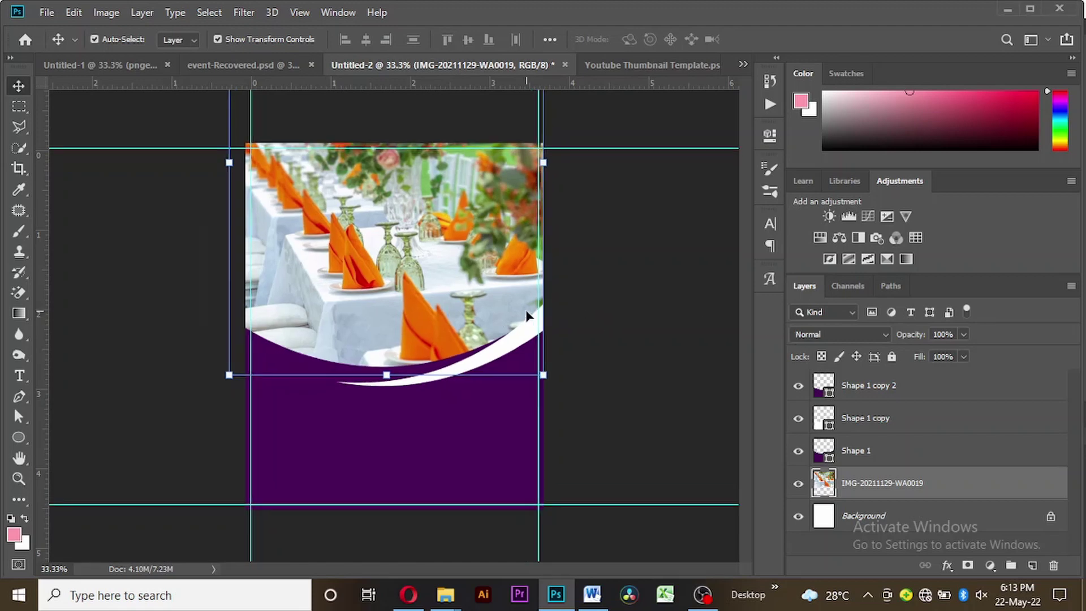
key(ctrl+minus)
key(ctrl+minus)
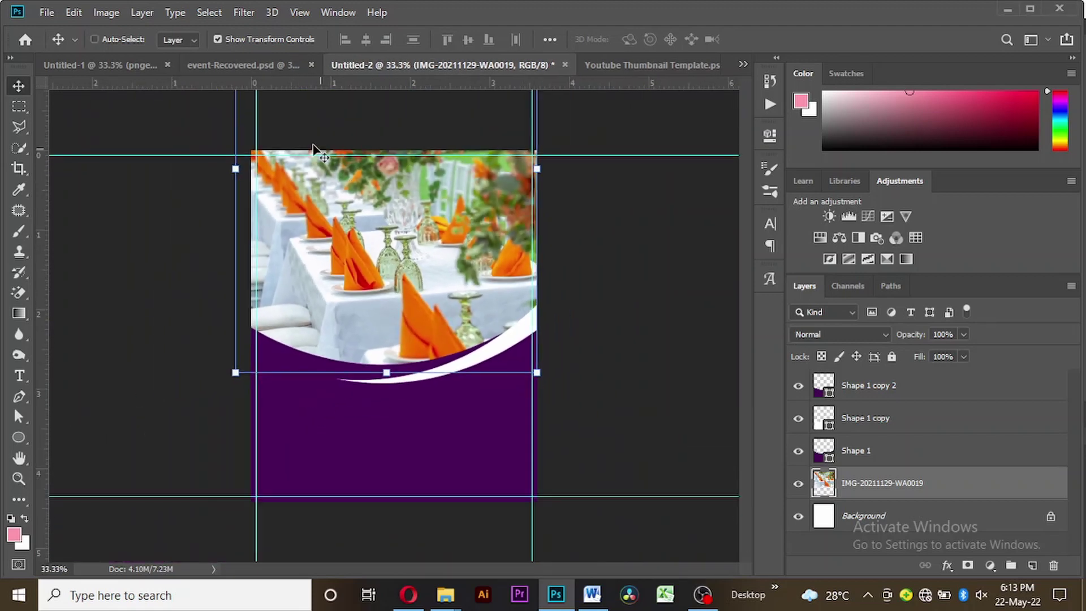
drag(257, 83, 257, 83)
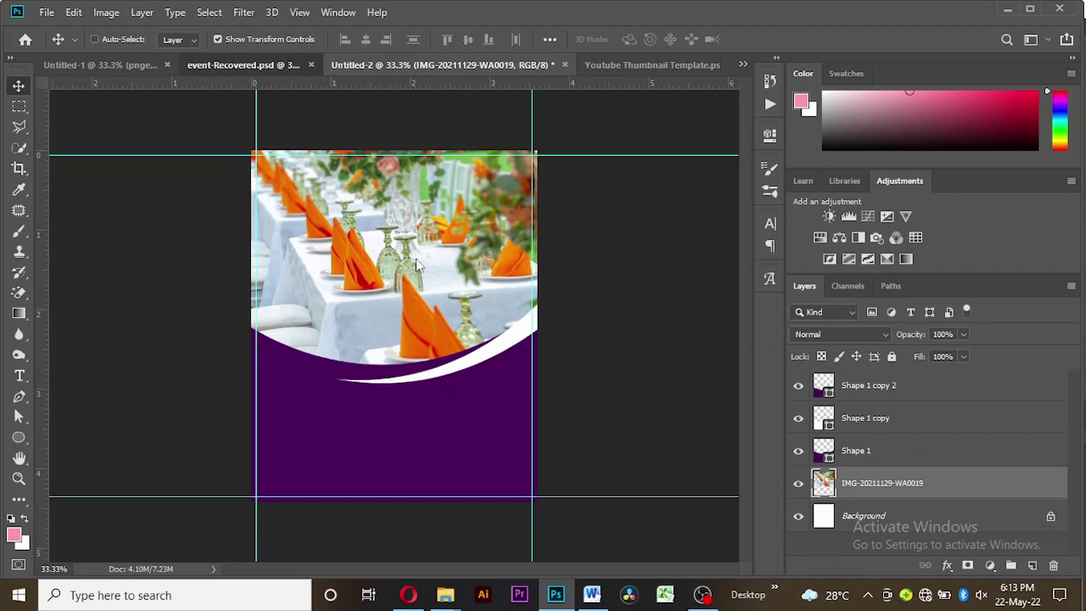
click(272, 69)
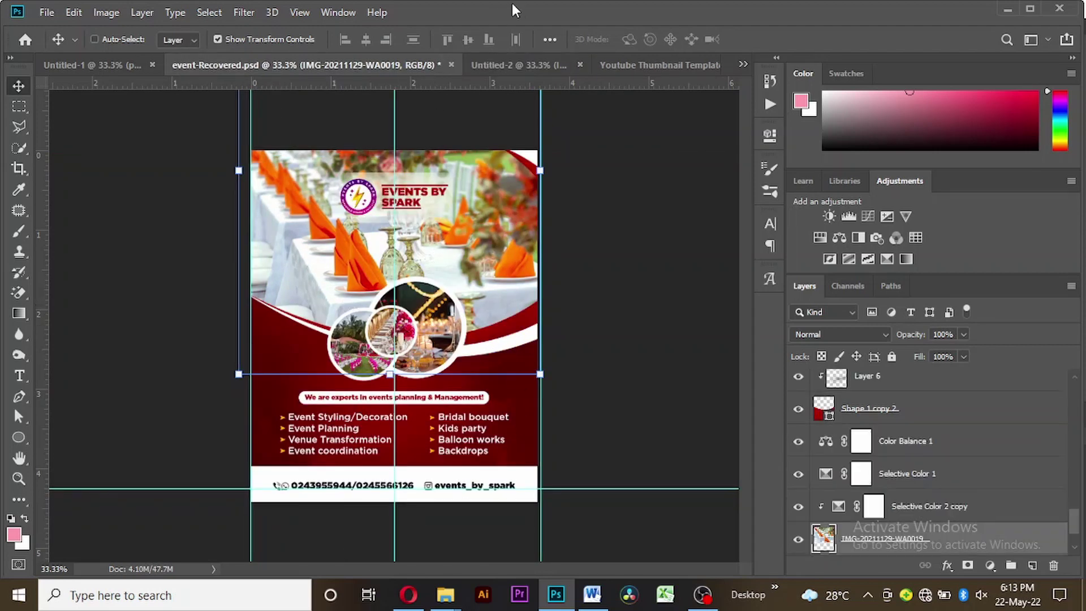
click(513, 66)
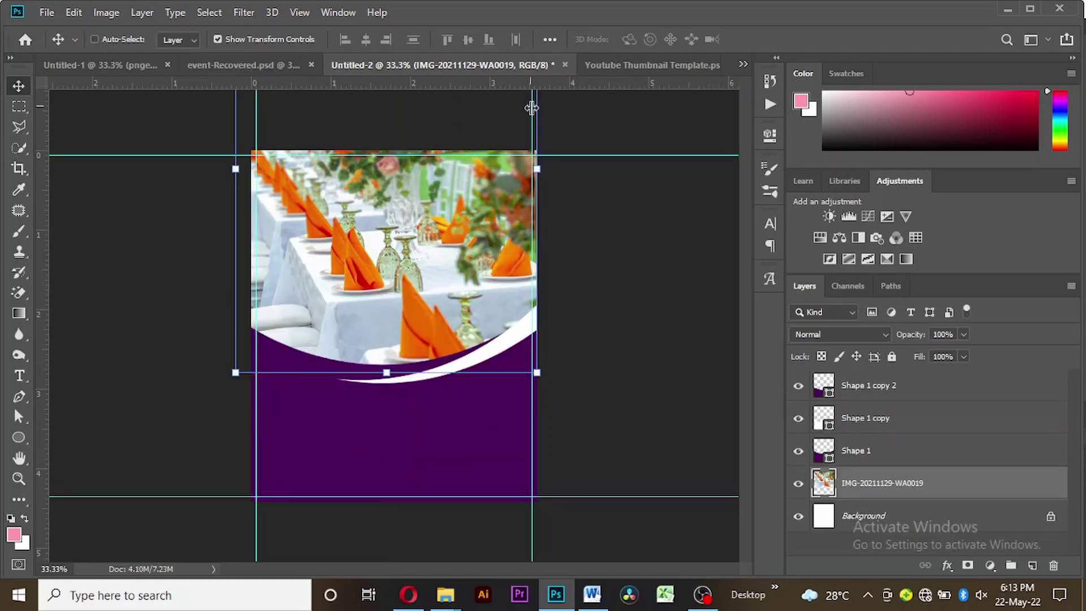
- Draw a circle about 326 px in diameter over the middle of the curve and fill it with dark teal
key(ctrl+plus)
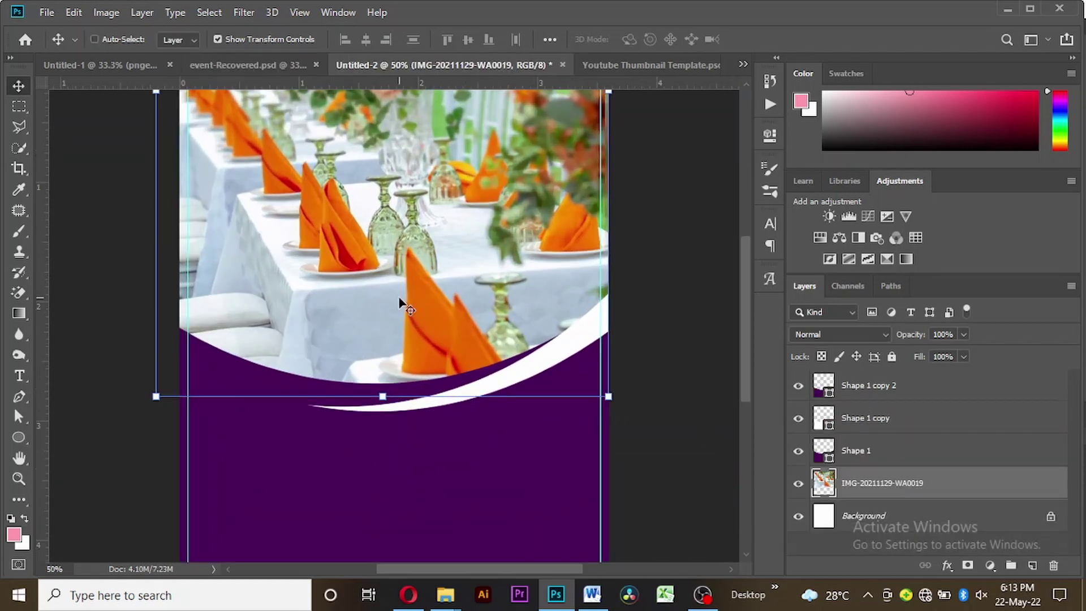
click(24, 438)
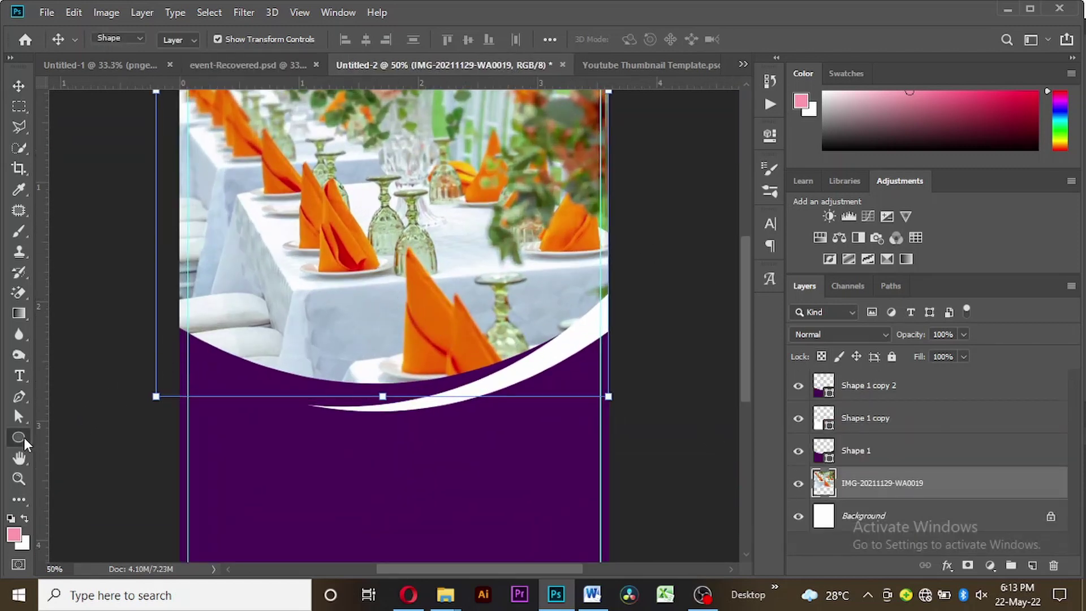
drag(319, 288, 472, 417)
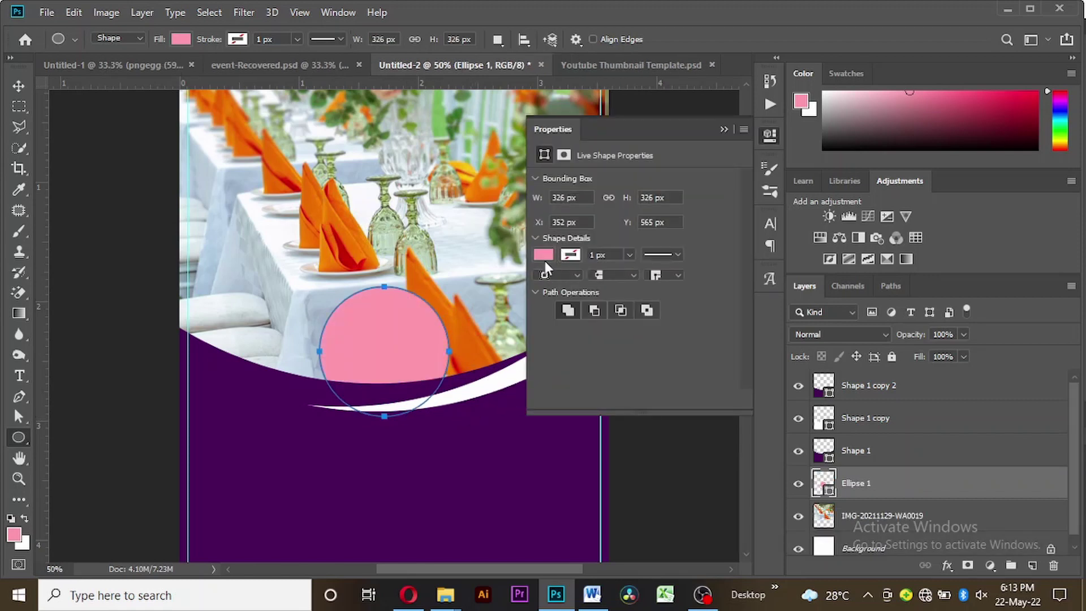
click(543, 256)
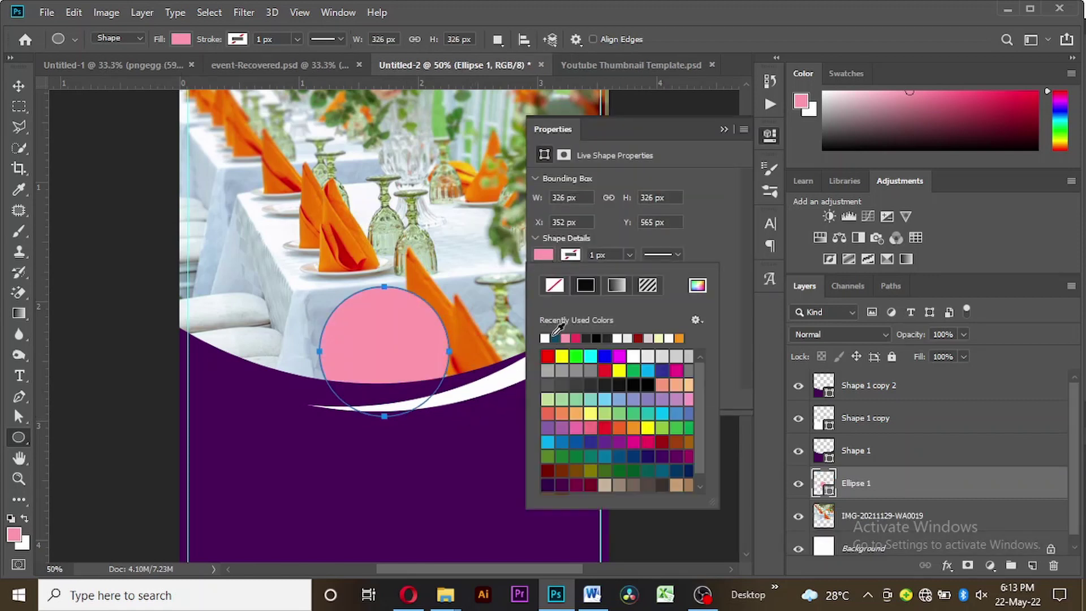
click(661, 470)
click(724, 129)
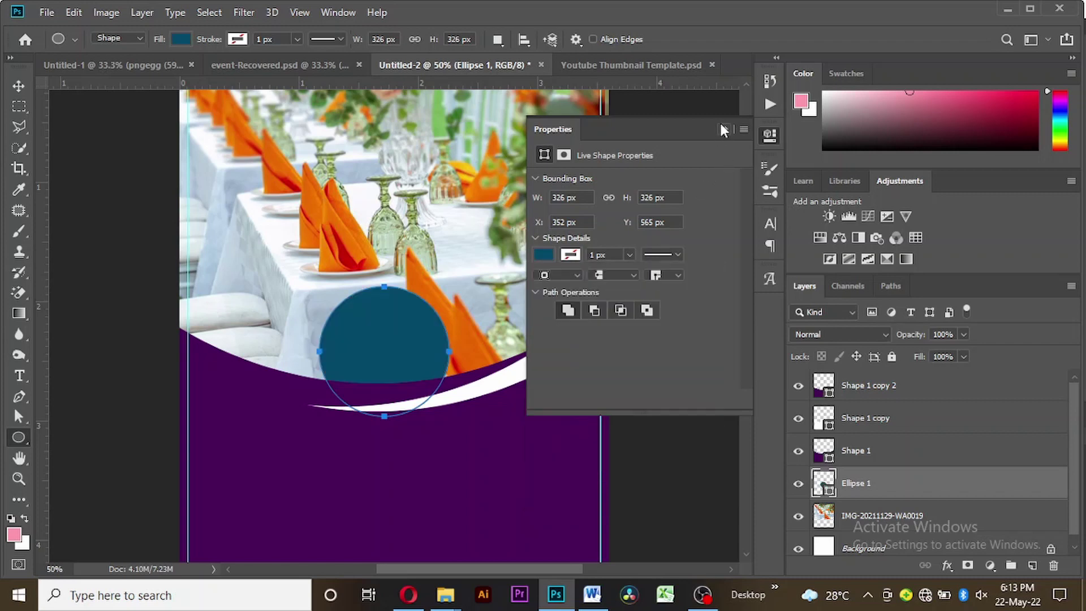
click(724, 129)
- Bring the Ellipse 1 layer to the top of the stack and move the circle down and right onto the curve
key(v)
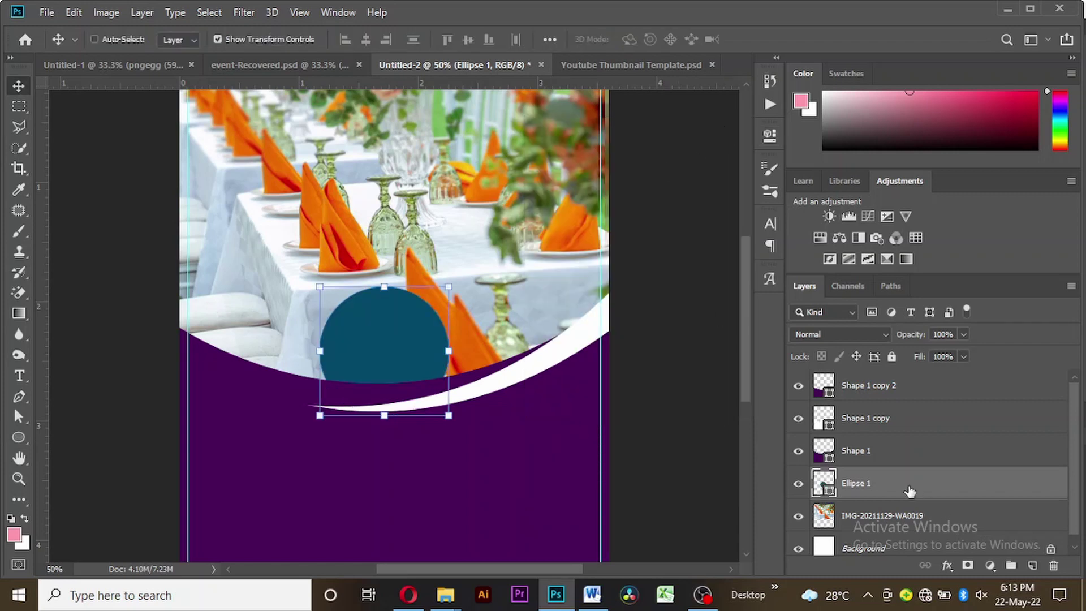
drag(905, 488, 889, 380)
drag(412, 354, 465, 394)
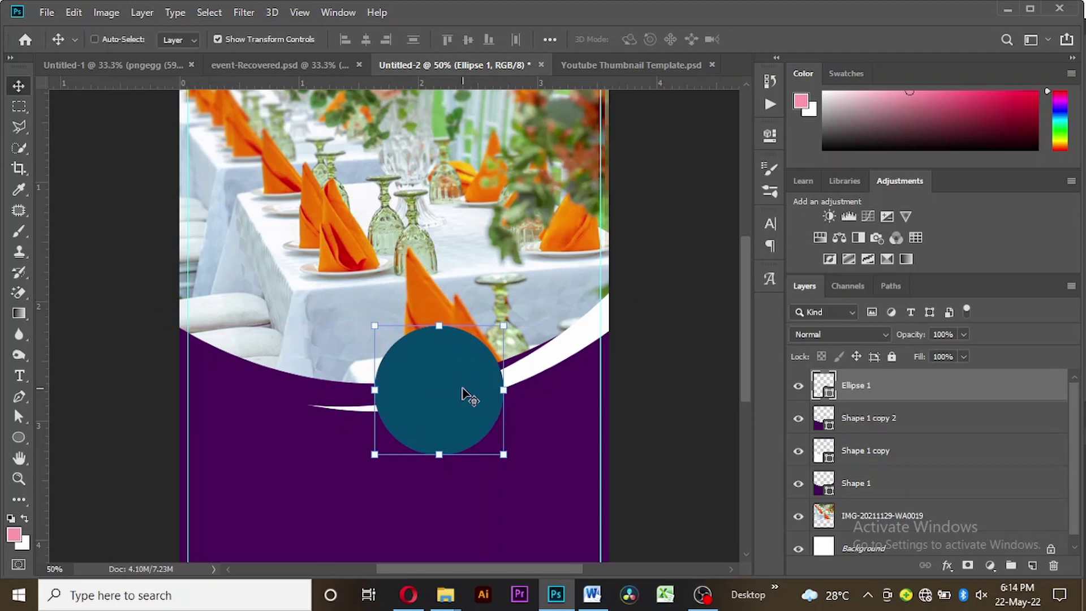
- Duplicate the teal circle, move the copy to the upper left of the original and scale it to 69.33%
key(ctrl+j)
drag(462, 395, 340, 313)
key(ctrl+t)
drag(318, 249, 318, 285)
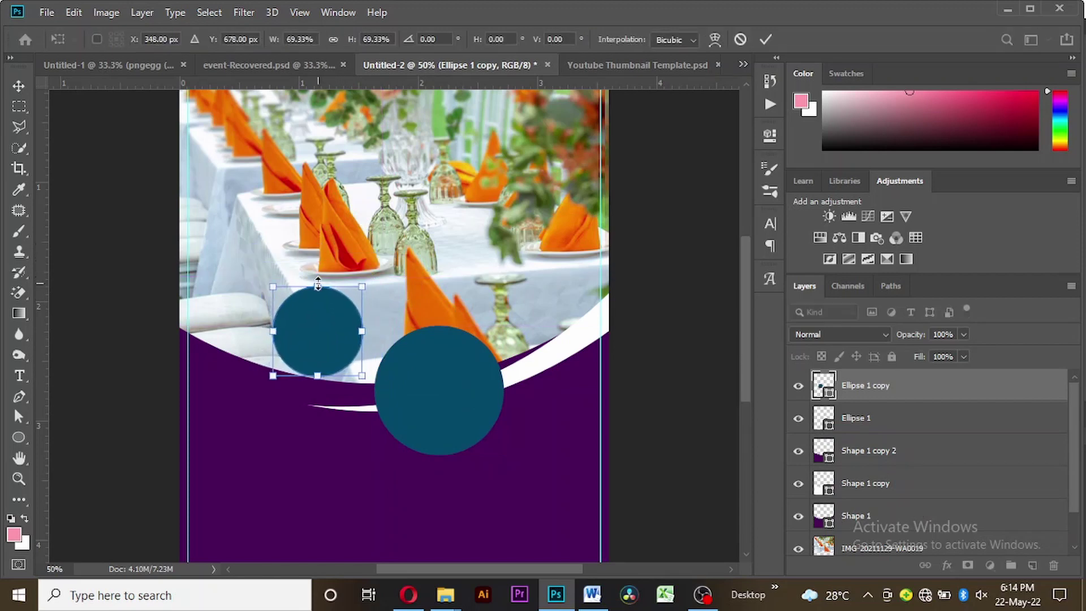
key(Return)
- Overlap the copy with the large circle's lower left, and place a smaller second copy above it at the large circle's upper left
drag(345, 331, 318, 332)
drag(315, 278, 316, 307)
key(Return)
drag(337, 258, 397, 287)
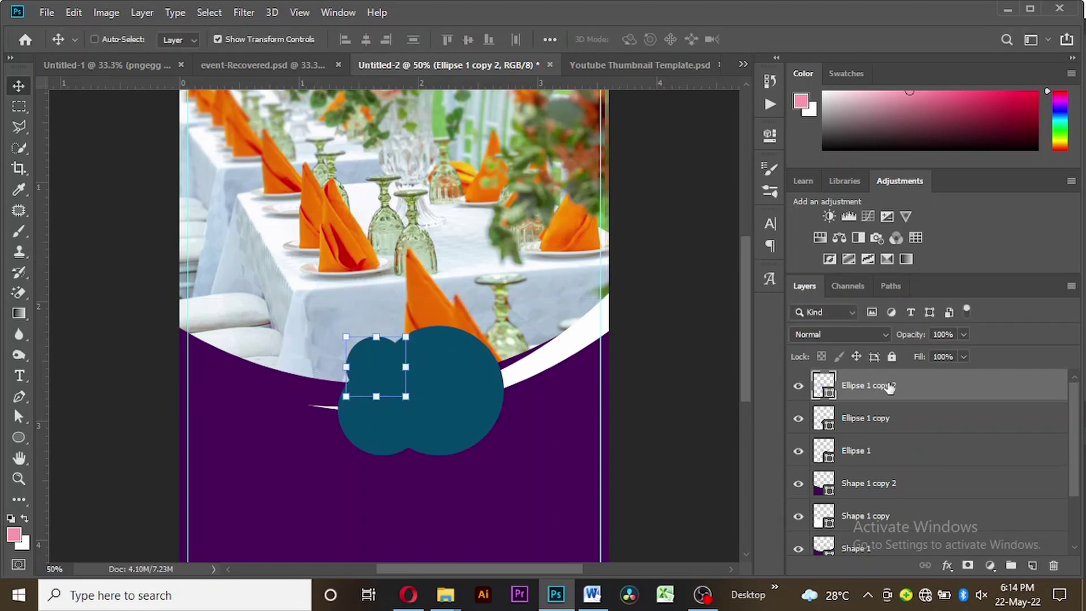
- Shift all three circles slightly left together, then group them and name the group "circle"
shift+click(856, 452)
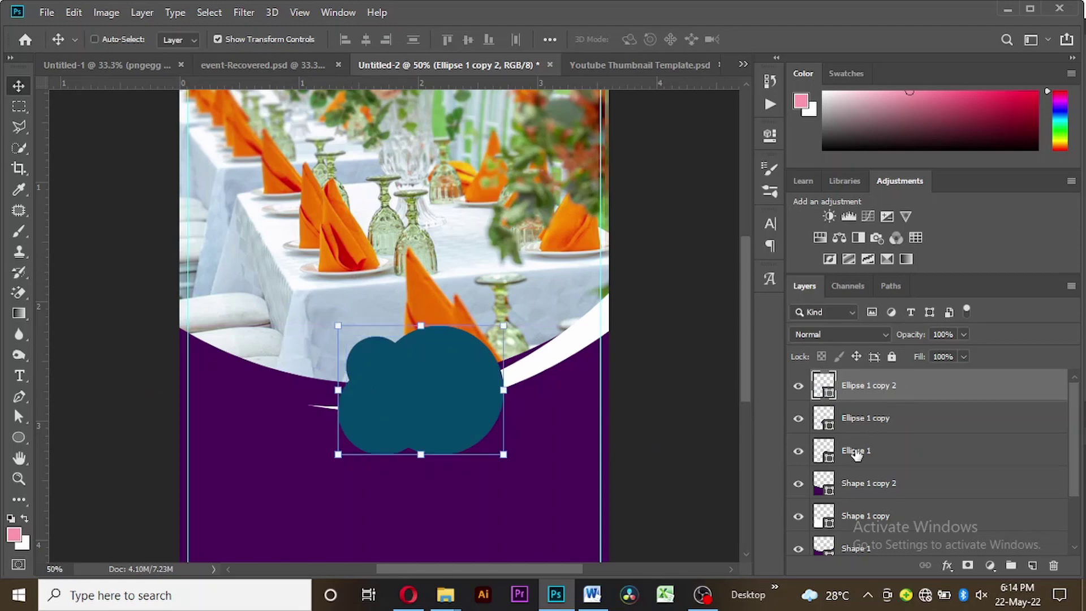
drag(550, 478, 529, 476)
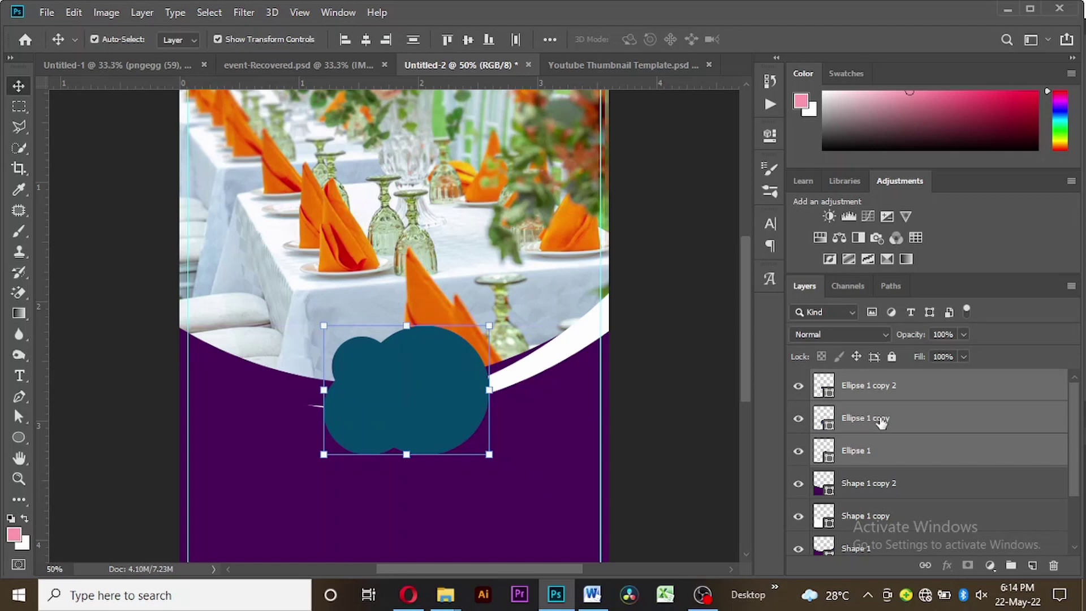
key(ctrl+g)
double_click(860, 380)
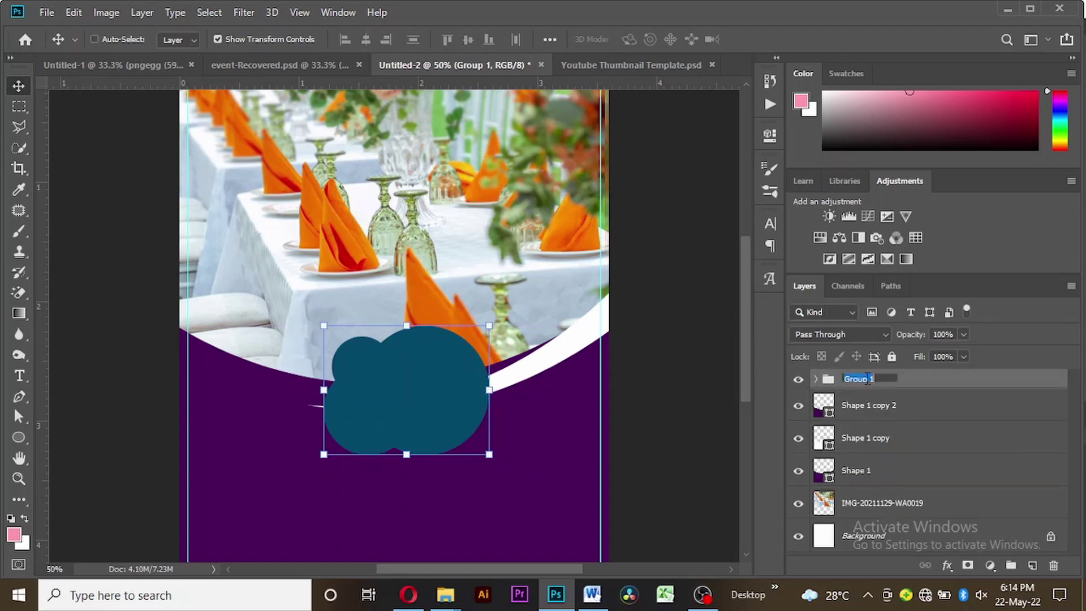
text(circle)
key(Return)
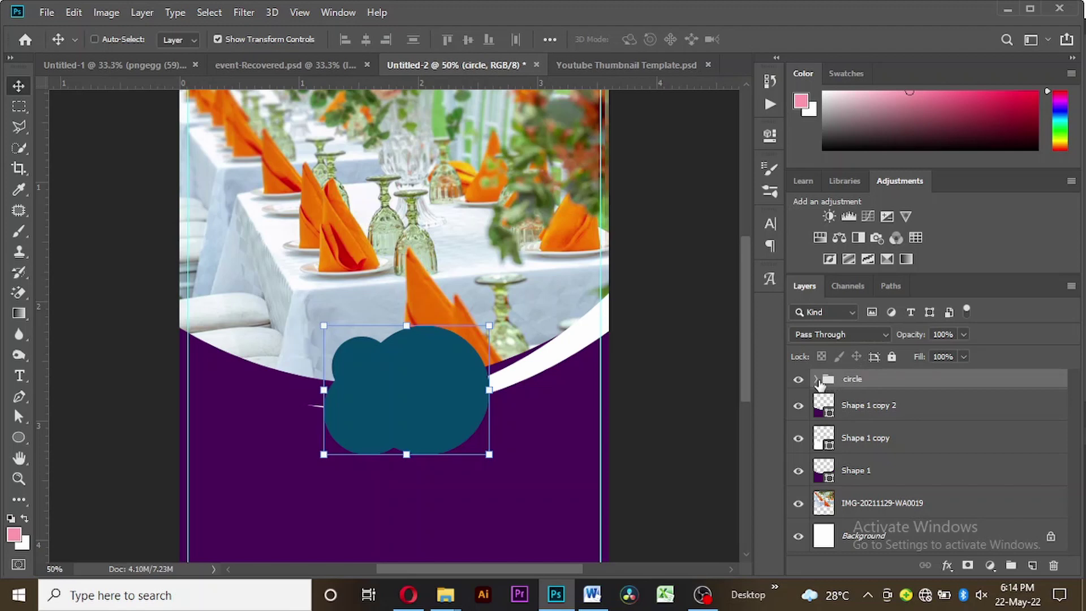
- Add a white 13 px outside stroke to the large circle on the Ellipse 1 layer of the circle group
click(816, 380)
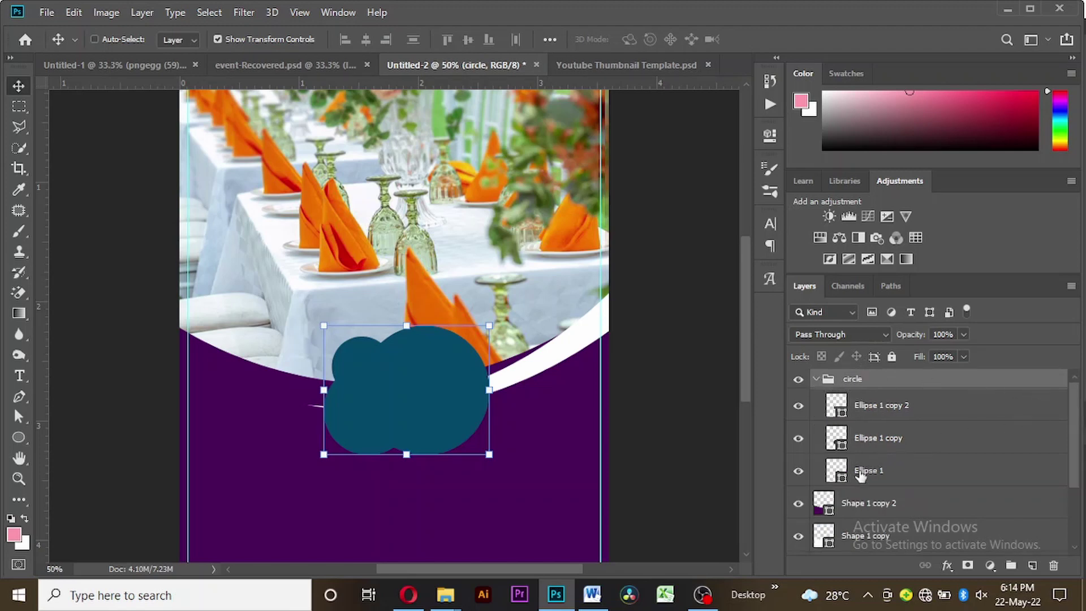
click(860, 476)
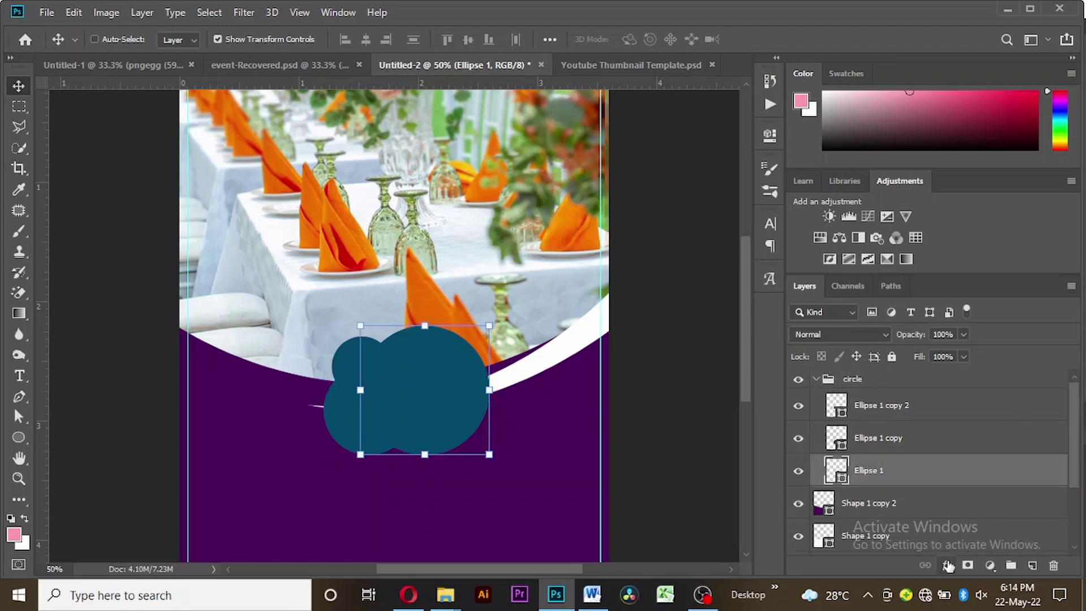
click(946, 566)
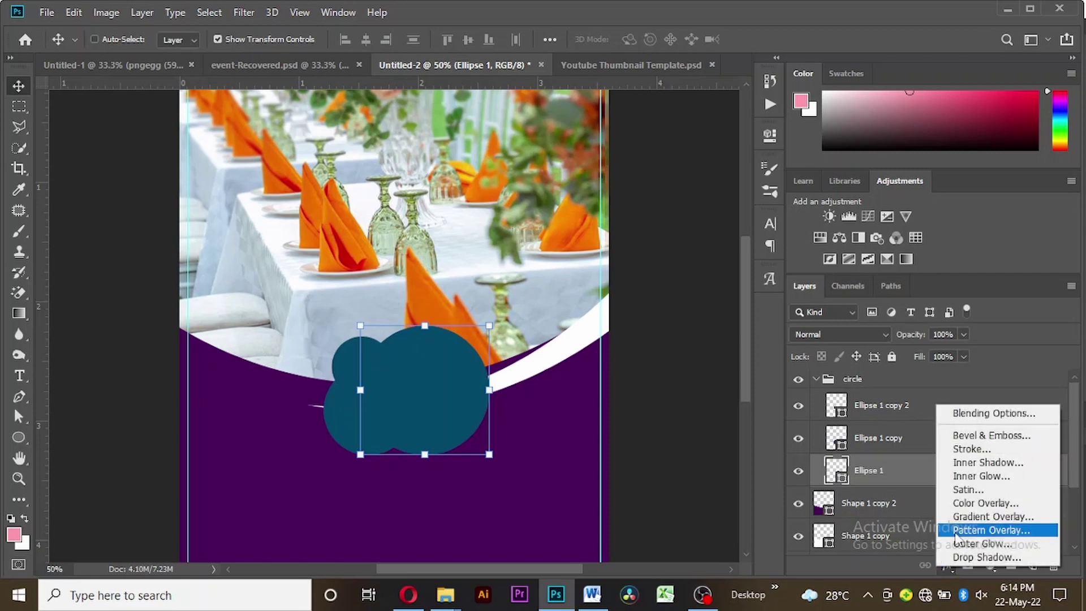
click(975, 448)
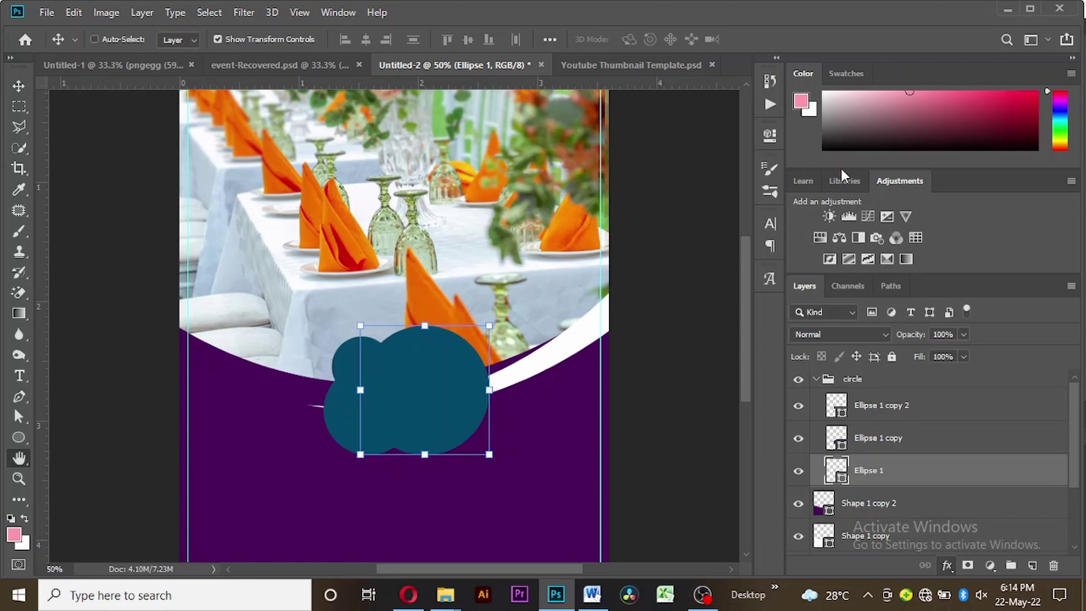
drag(602, 45, 657, 38)
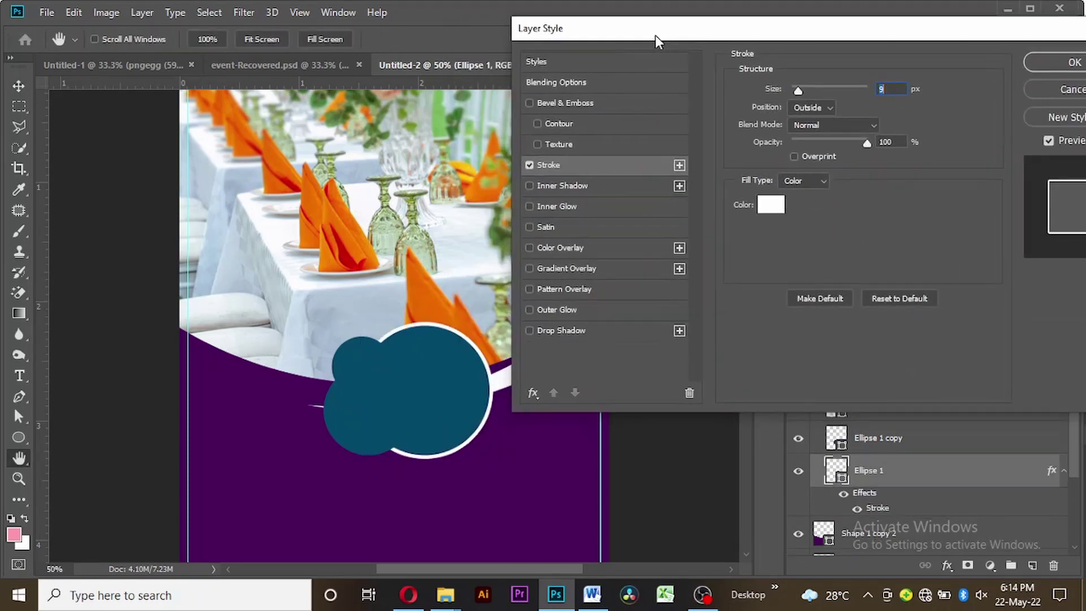
drag(800, 91, 805, 91)
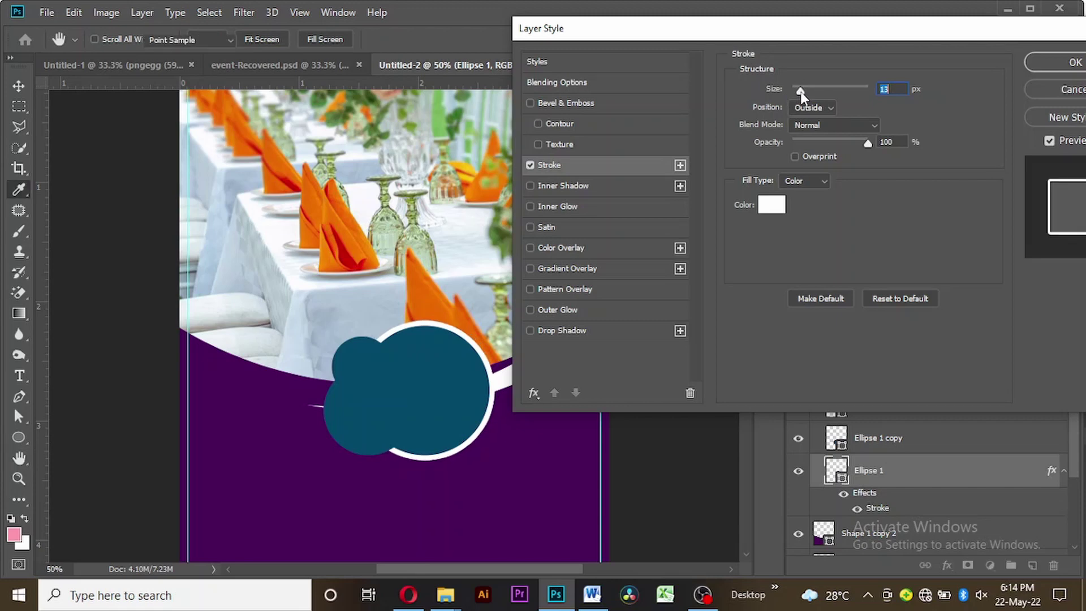
key(Return)
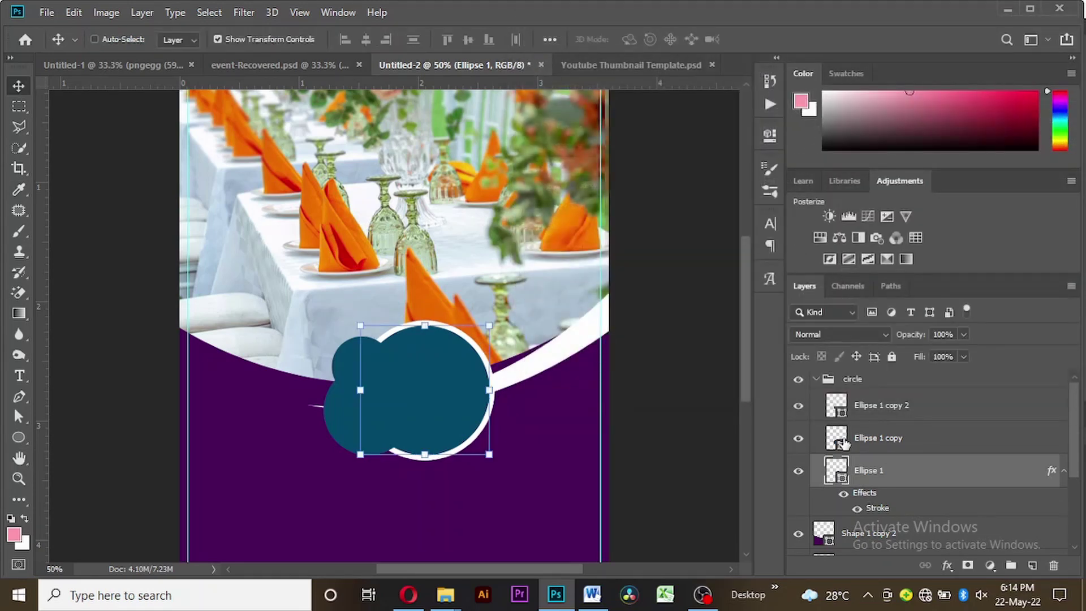
- Add a white 10 px outside stroke to the lower-left circle on the Ellipse 1 copy layer
click(848, 441)
click(950, 565)
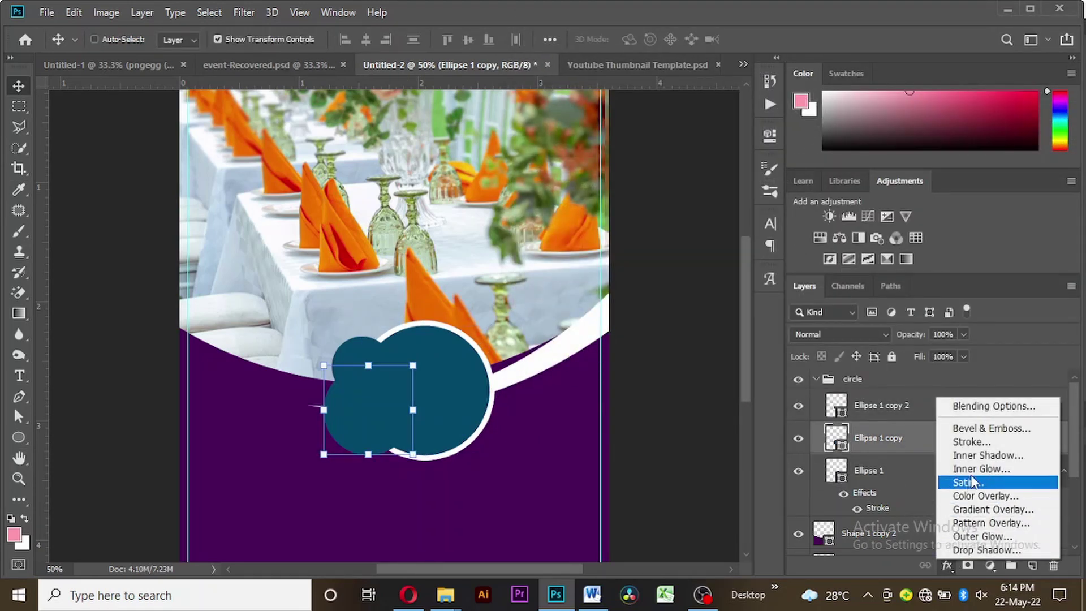
click(964, 439)
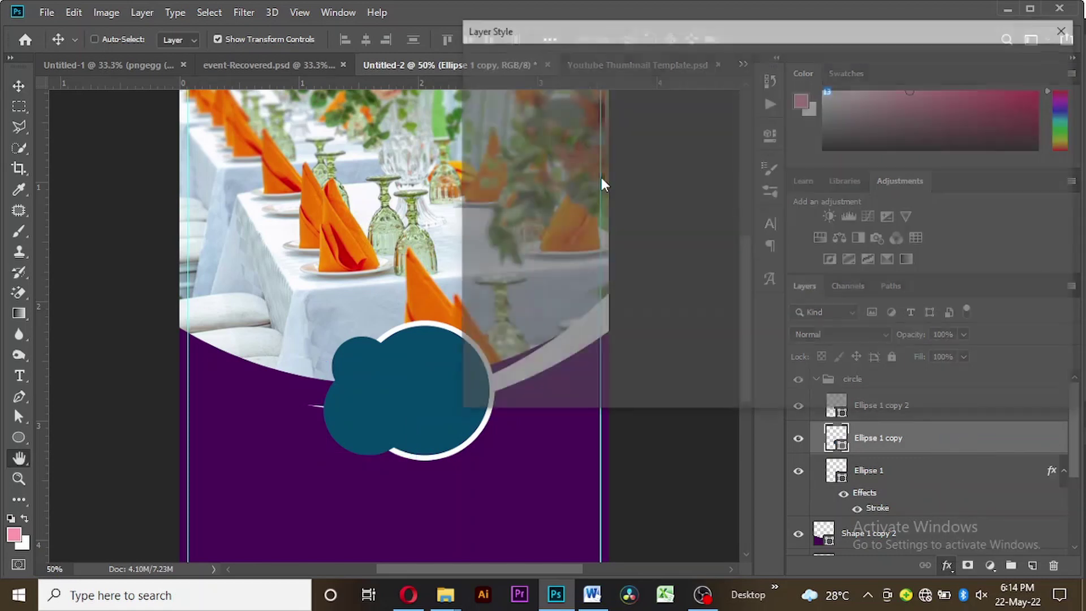
drag(744, 90, 745, 94)
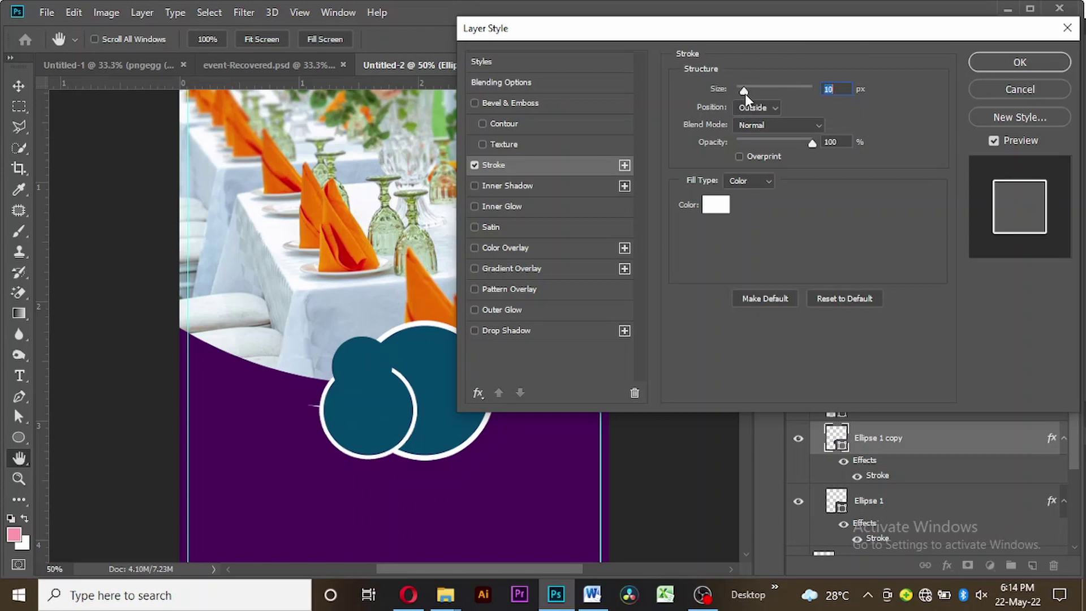
key(Return)
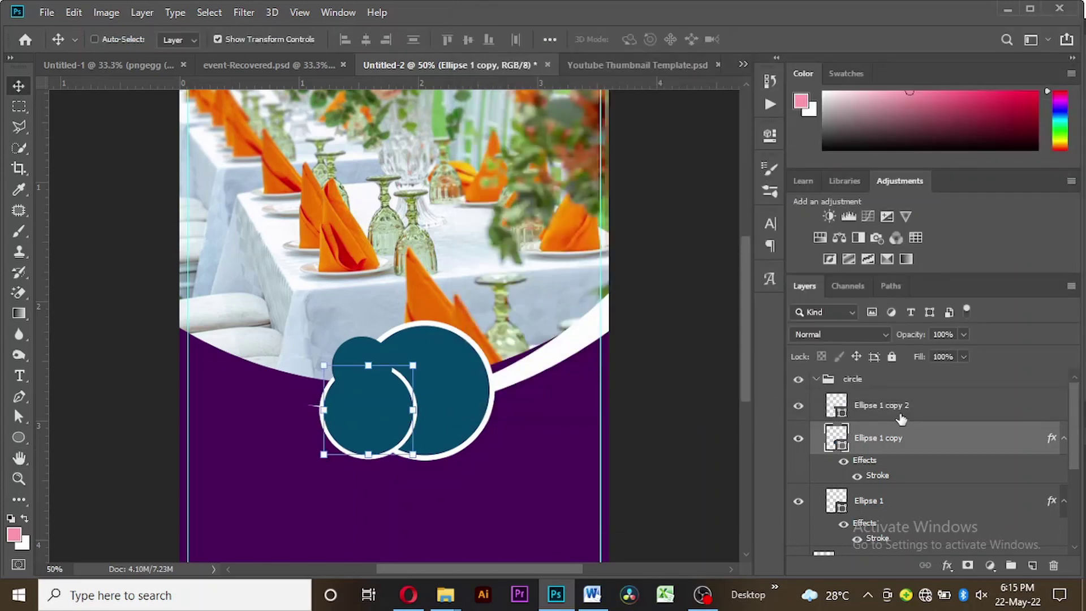
- Add a white 10 px outside stroke to the smallest circle on the Ellipse 1 copy 2 layer
click(899, 417)
click(947, 565)
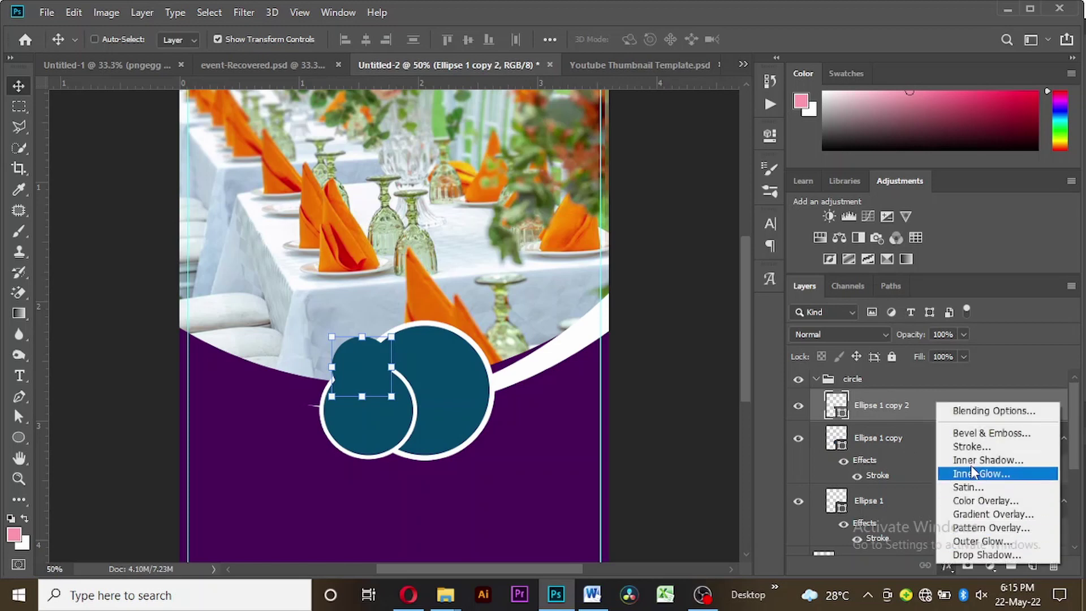
click(981, 444)
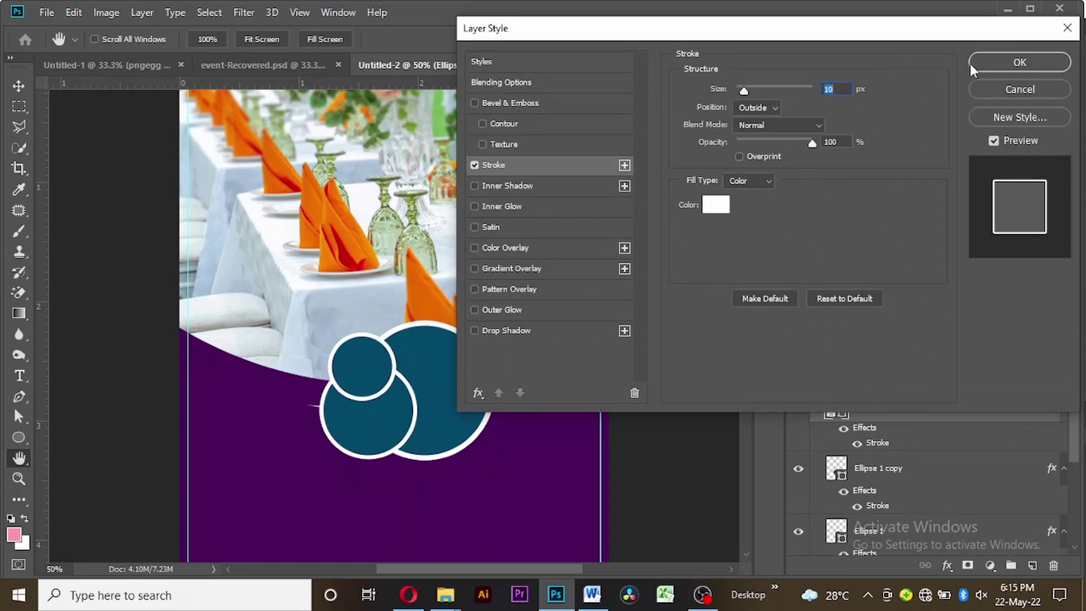
click(986, 66)
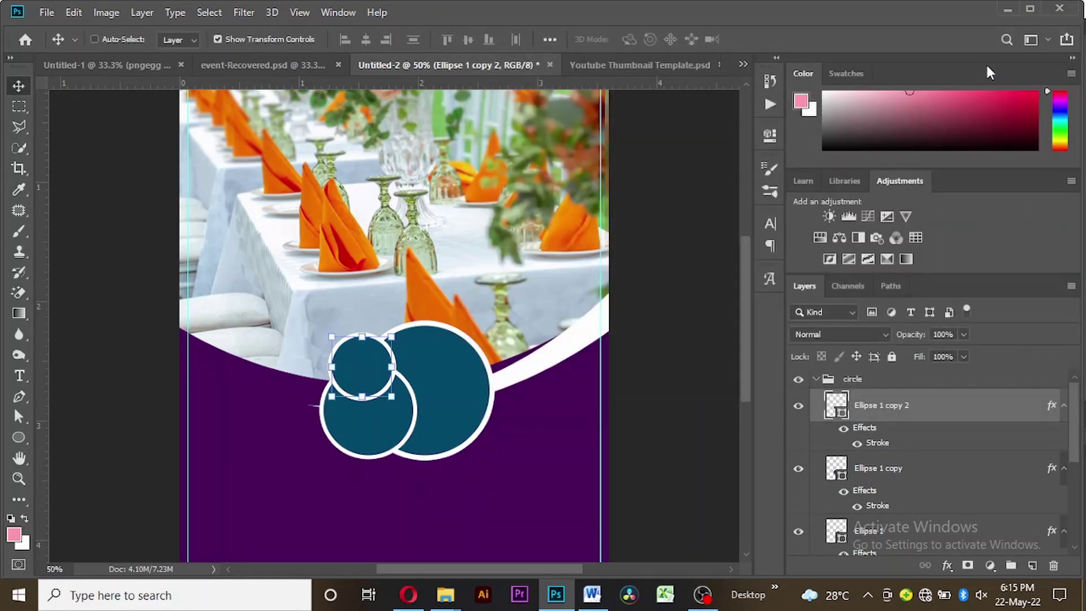
- Collapse the effects lists of the three ellipse layers in the circle group
key(ctrl+minus)
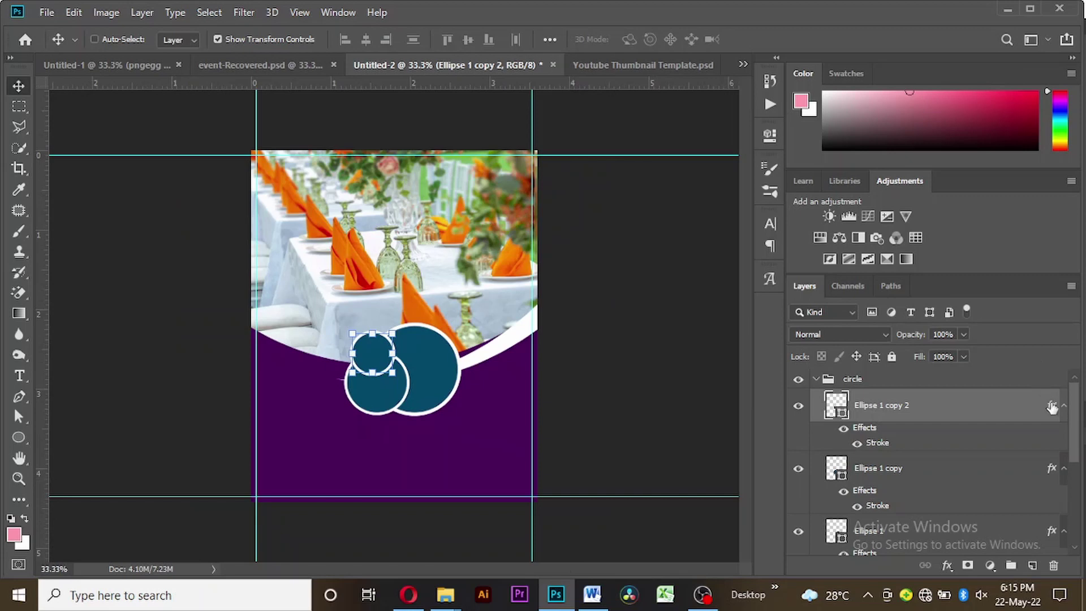
click(1064, 405)
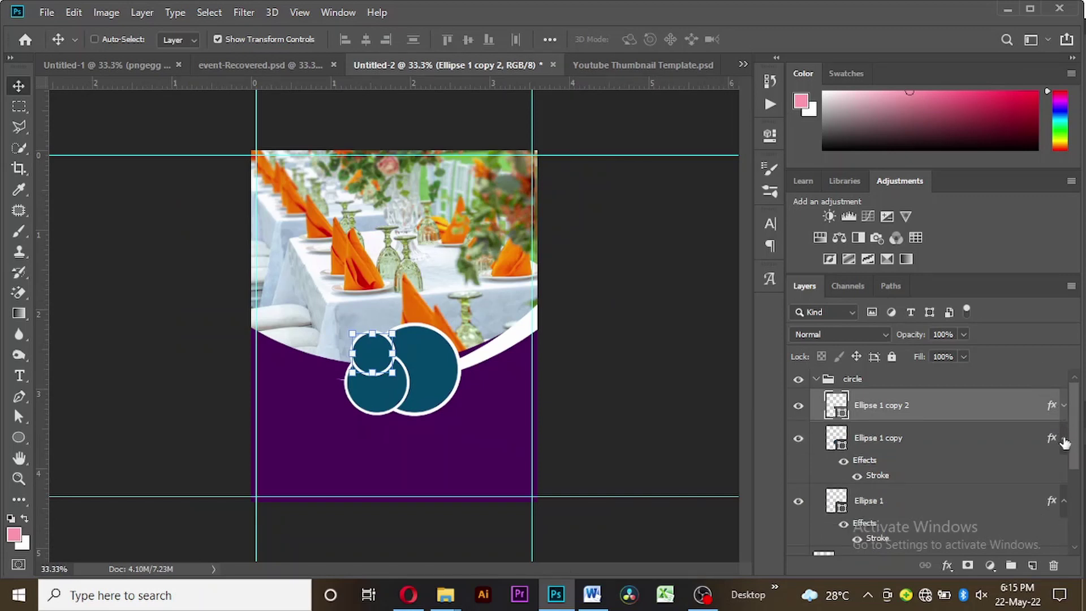
click(1063, 440)
click(1064, 472)
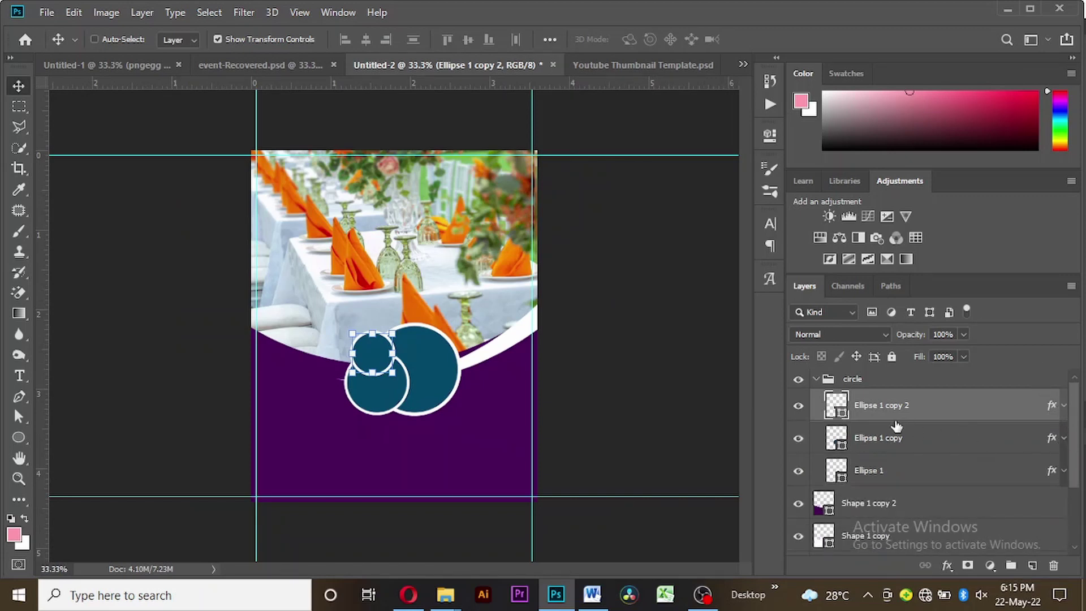
- Copy the table_setting_1 photo from event-Recovered.psd into Untitled-2 and place it over the circles
click(273, 63)
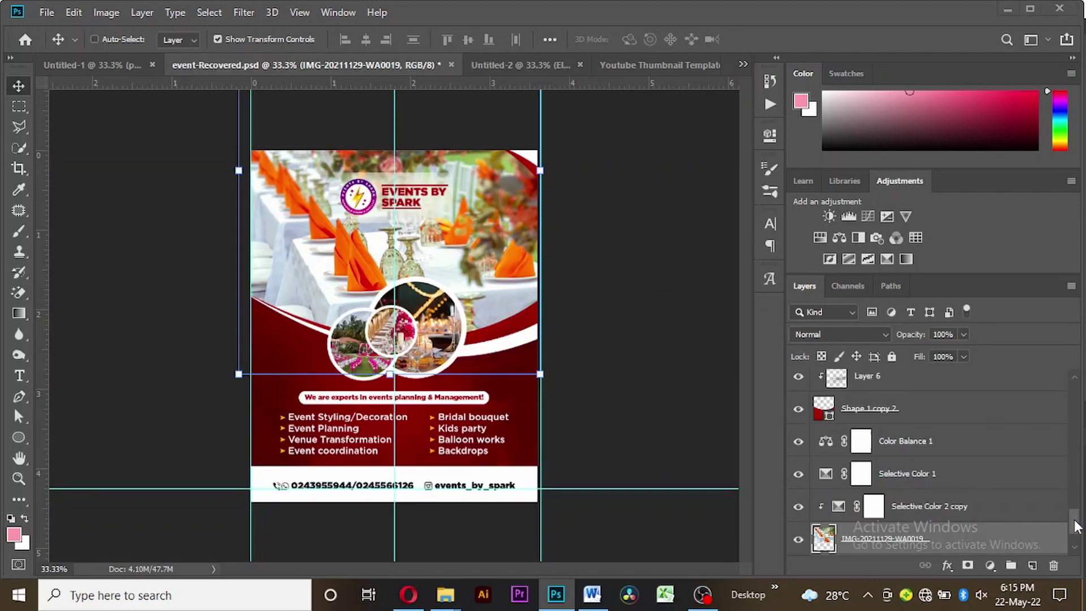
scroll(1075, 481, up, 5)
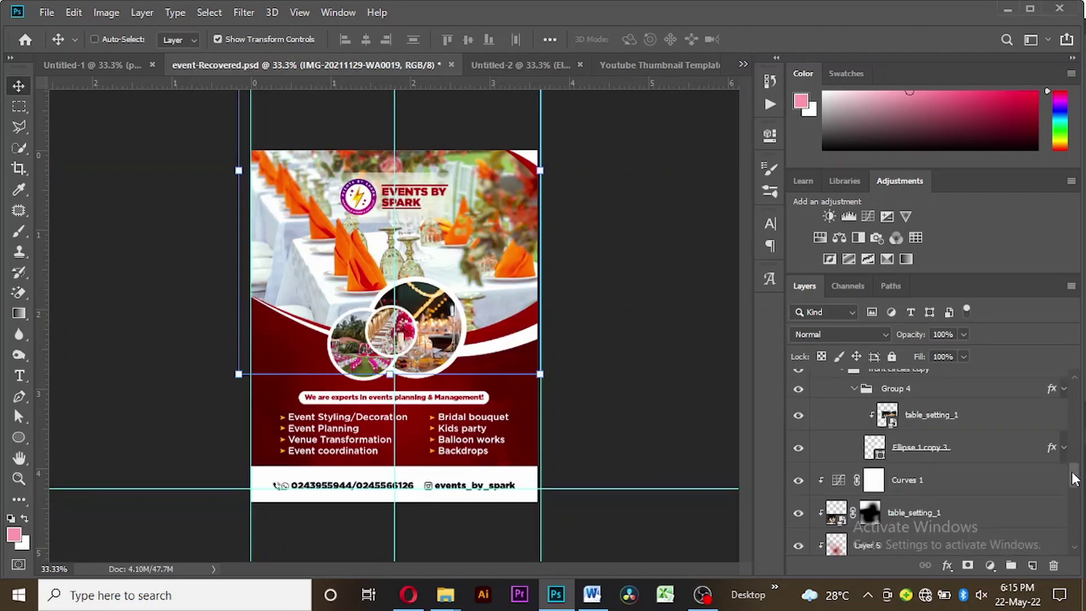
drag(1075, 463, 1076, 475)
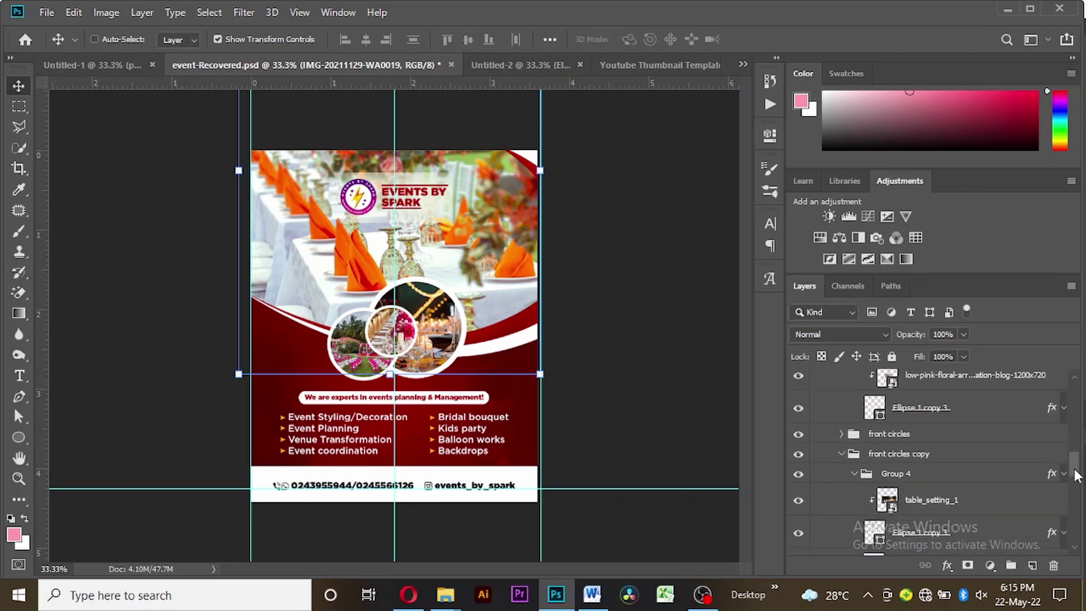
click(944, 377)
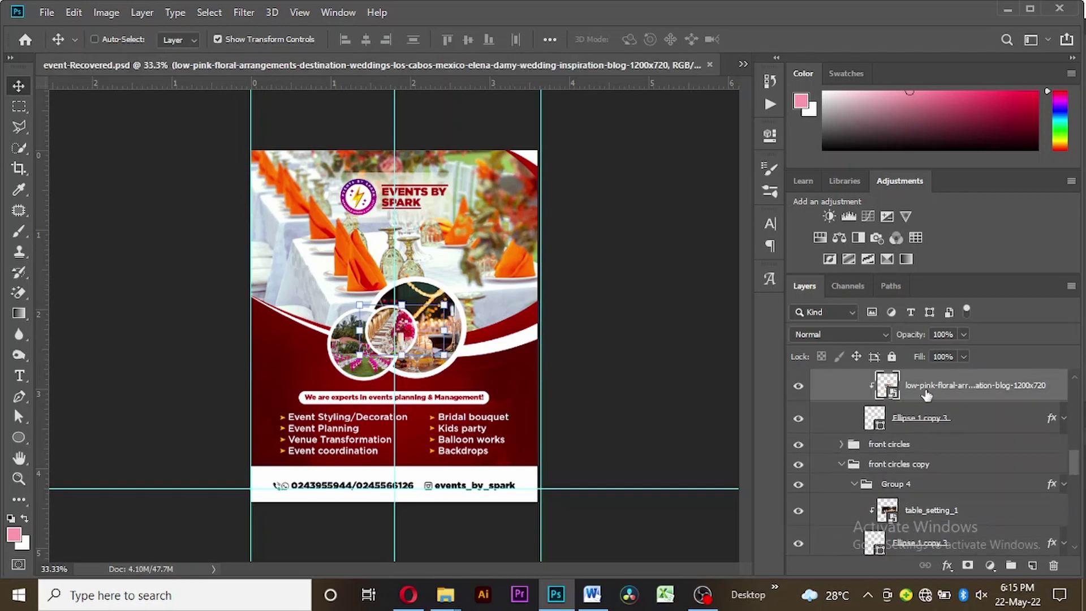
mouse_move(1067, 457)
mouse_down()
mouse_move(1076, 477)
mouse_move(1074, 465)
mouse_up()
click(933, 481)
drag(347, 415, 404, 235)
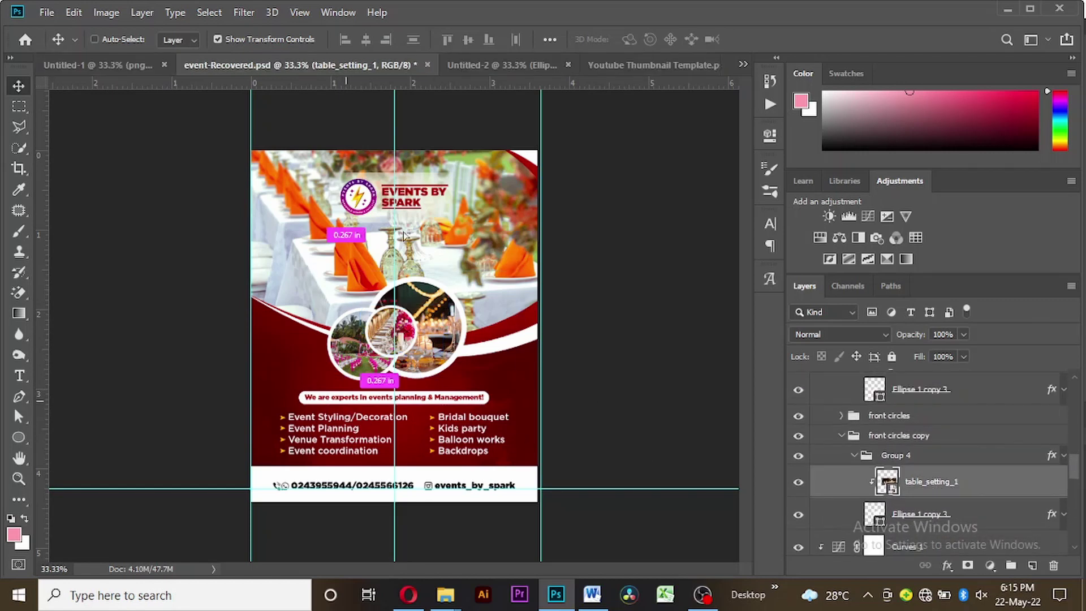
drag(490, 53, 423, 374)
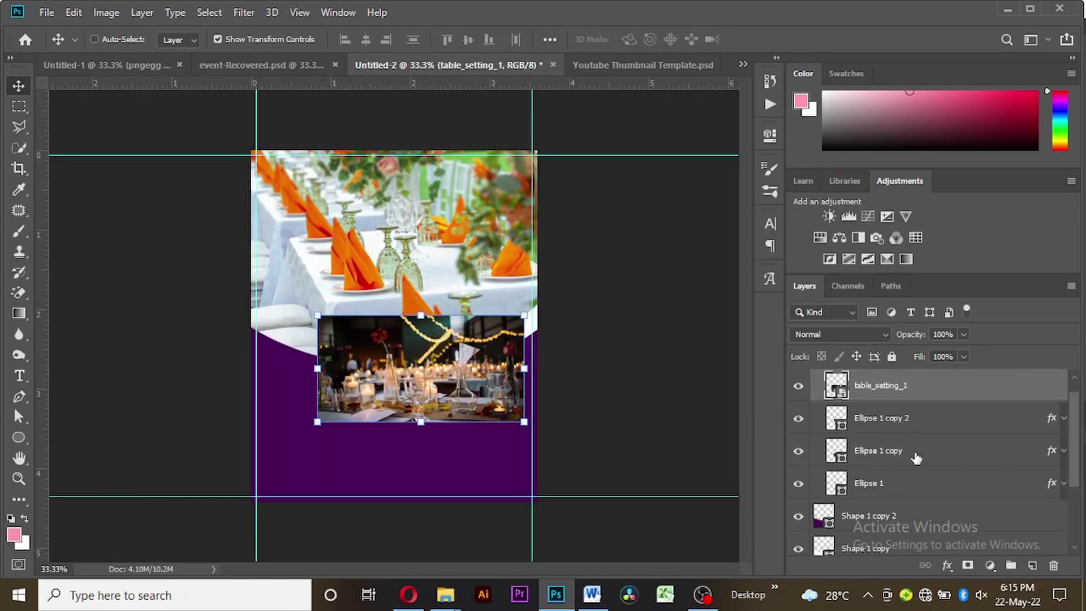
- Clip the table_setting_1 photo, stacked directly above Ellipse 1, to the large circle and shift the photo slightly left and up
drag(1079, 419, 1065, 398)
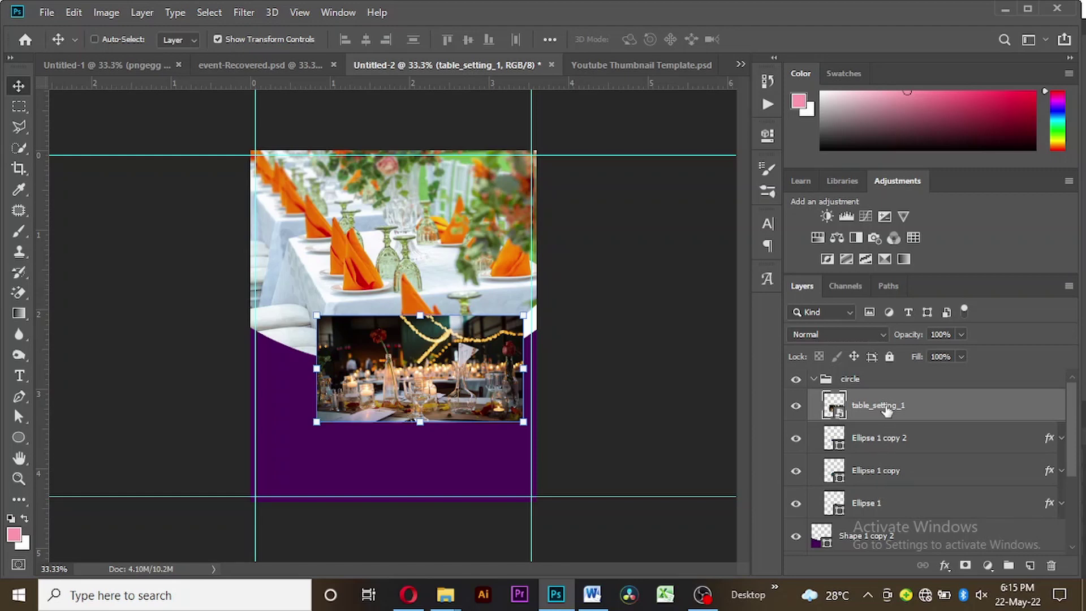
drag(875, 411, 862, 499)
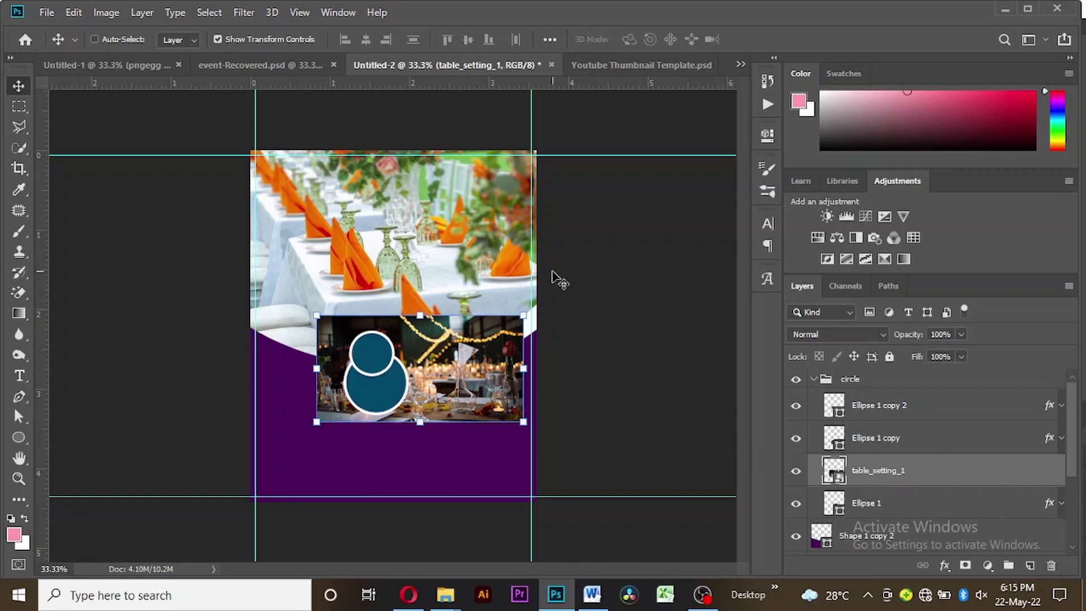
key(ctrl+plus)
key(ctrl+plus)
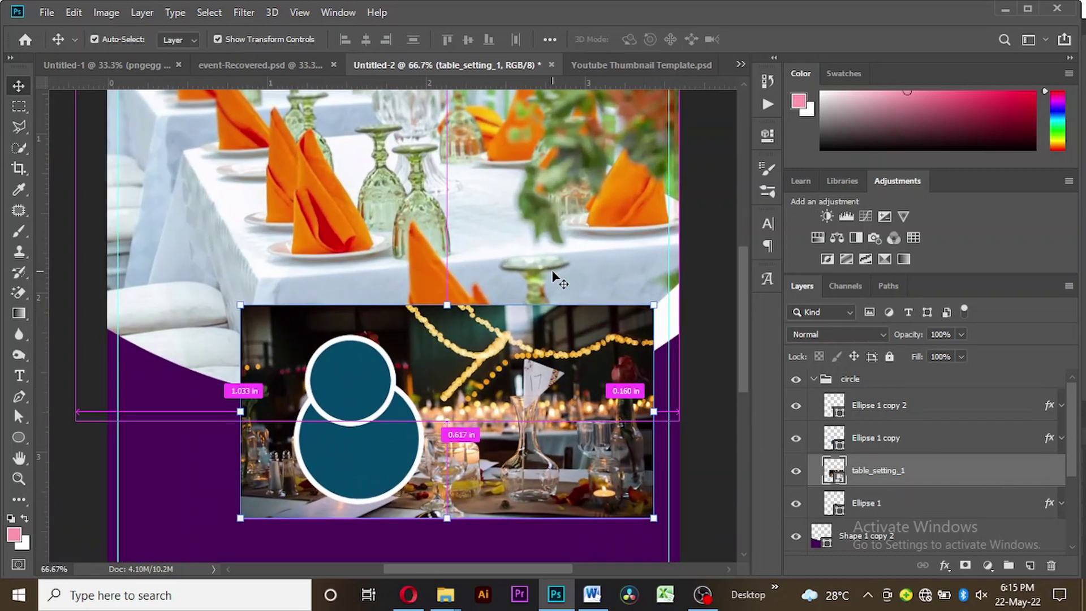
key(ctrl+minus)
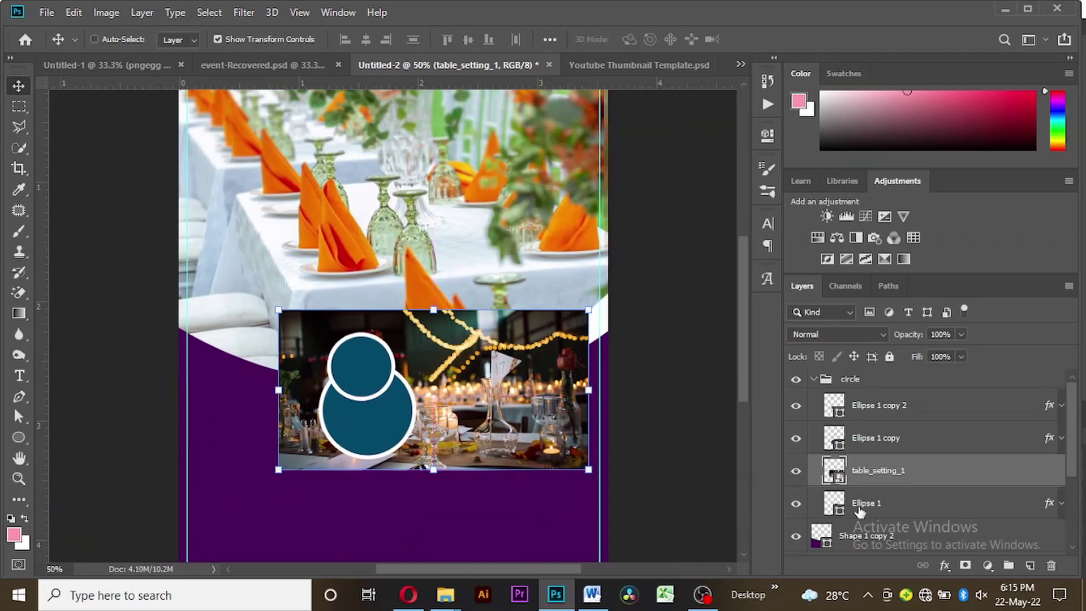
right_click(870, 472)
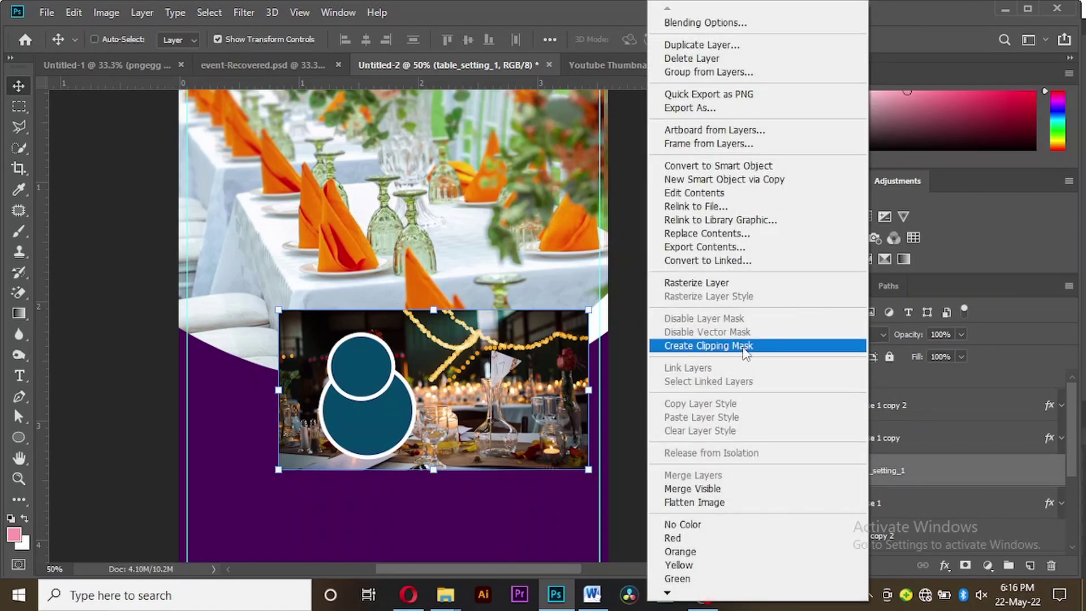
click(726, 348)
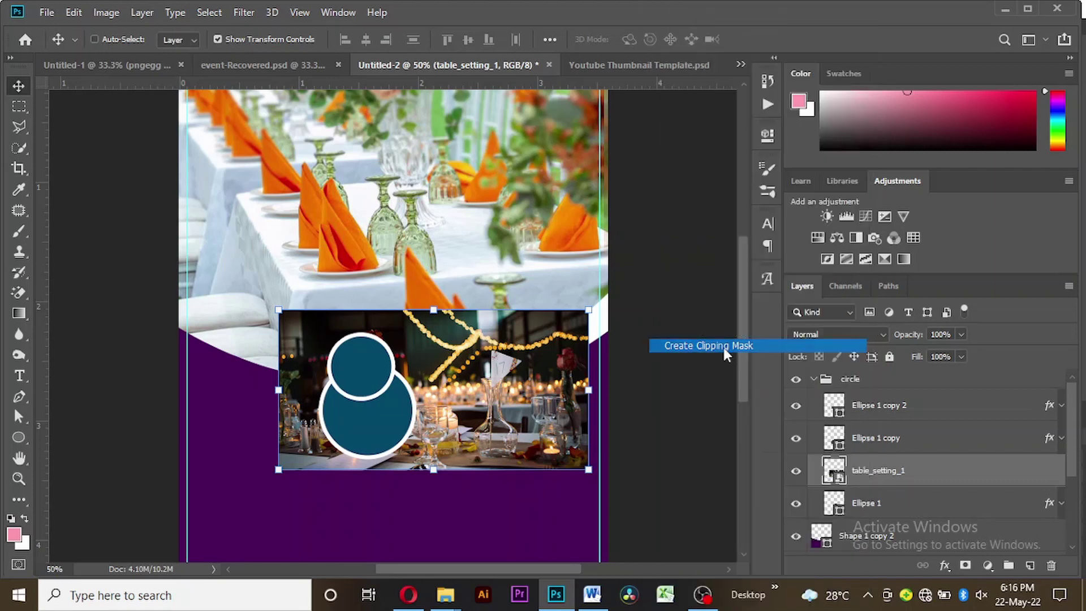
drag(528, 388, 499, 385)
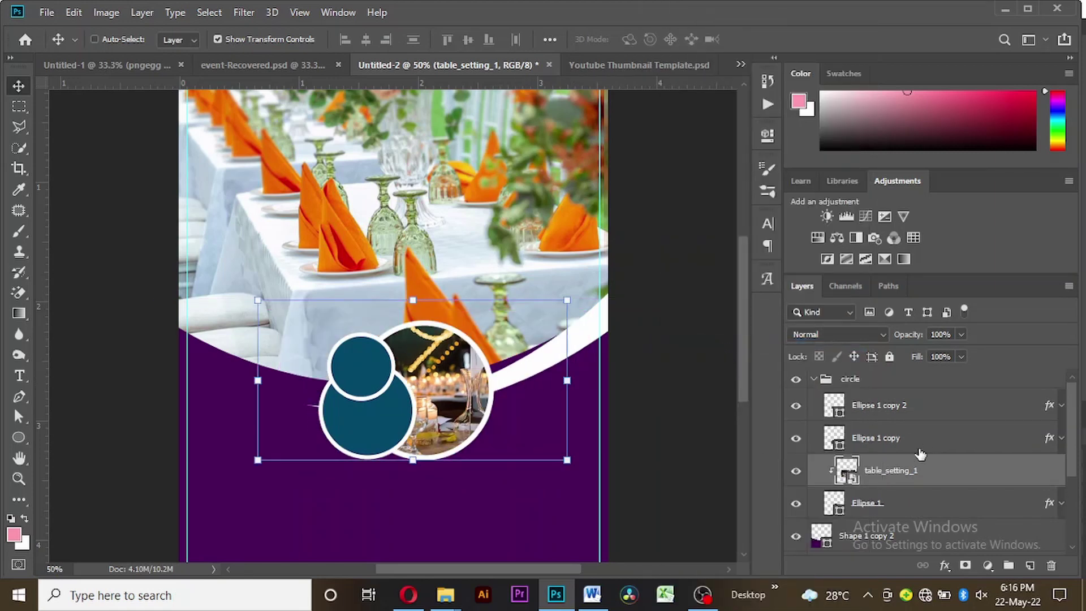
- Copy the venuesuggestions photo from event-Recovered.psd into Untitled-2, directly above the Ellipse 1 copy layer and over the lower-left circle
click(912, 444)
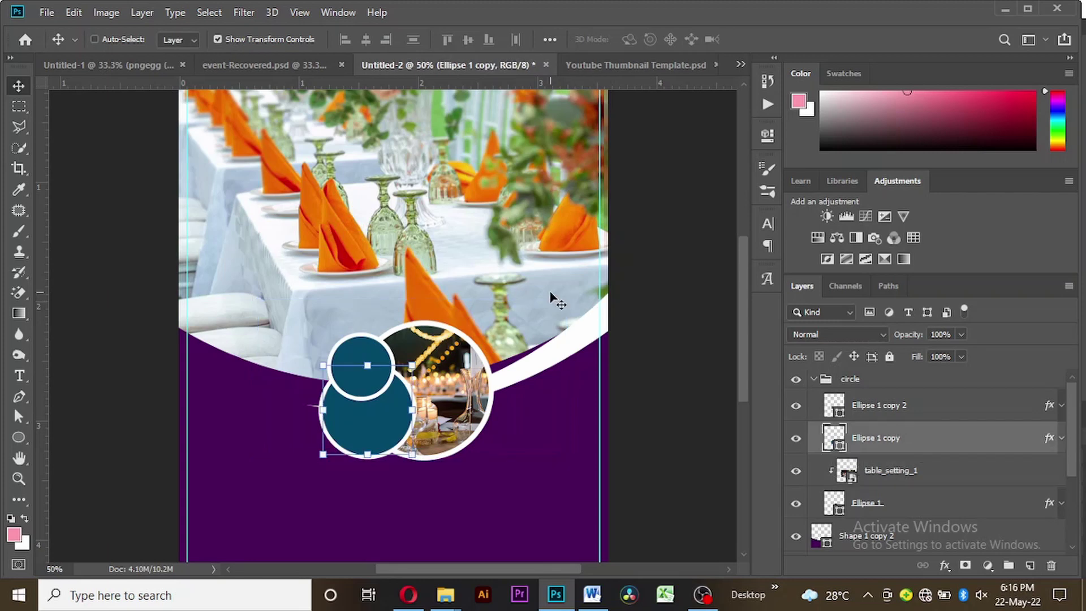
click(262, 64)
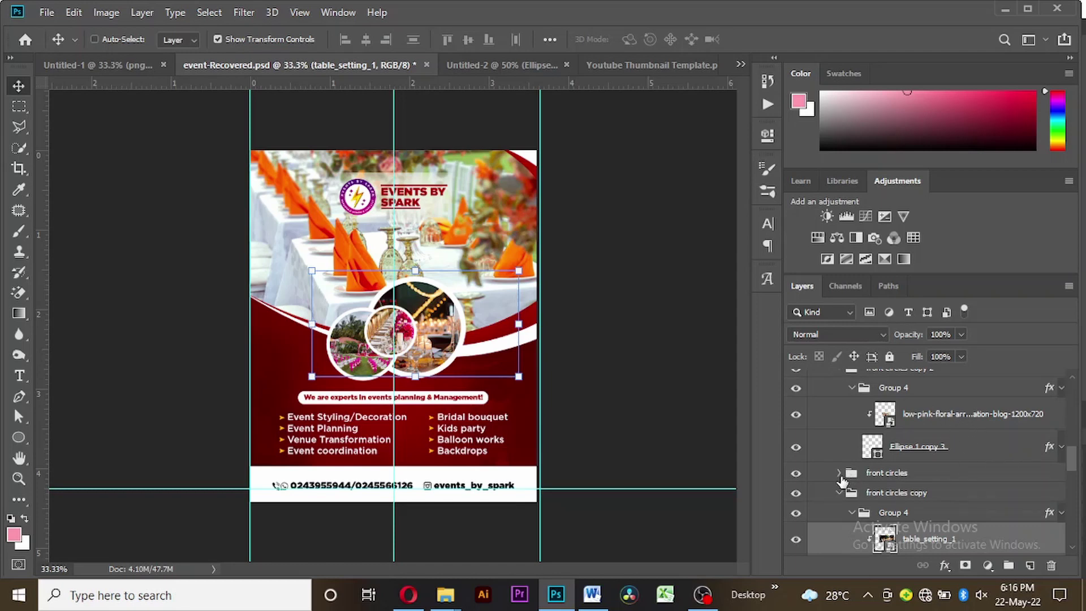
click(839, 472)
click(923, 518)
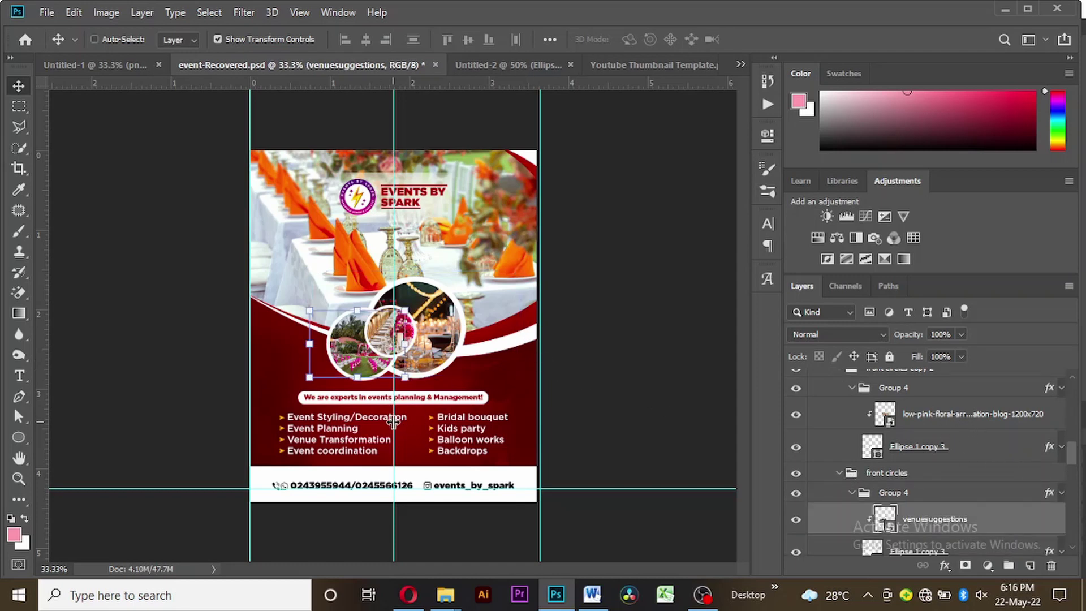
mouse_move(362, 428)
mouse_down()
mouse_move(455, 227)
mouse_move(512, 56)
mouse_move(518, 70)
mouse_move(370, 426)
mouse_up()
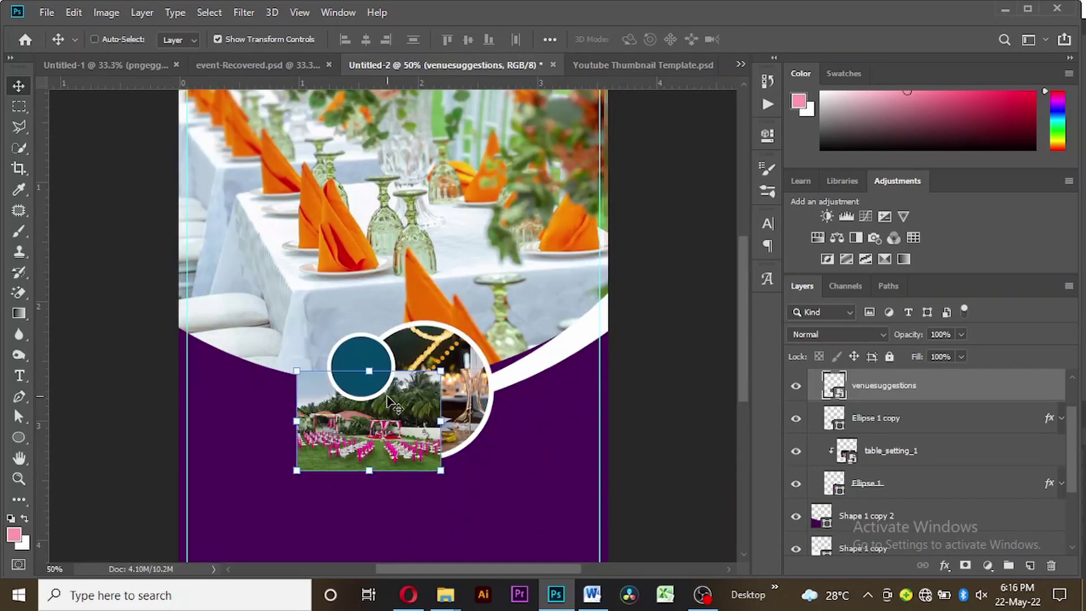
- Clip the venuesuggestions photo to the Ellipse 1 copy circle beneath it
right_click(877, 386)
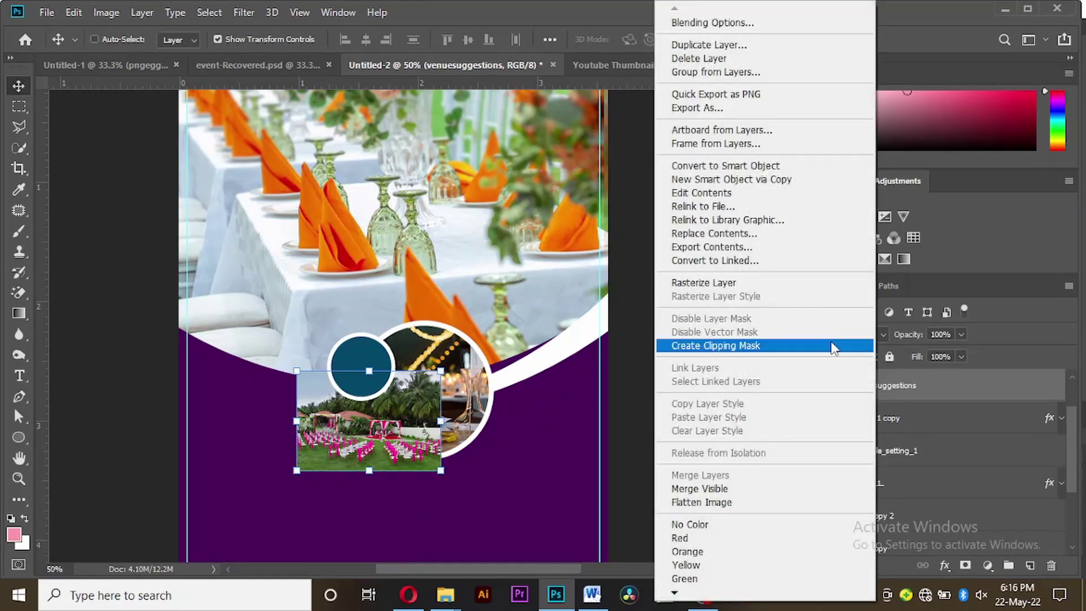
click(744, 347)
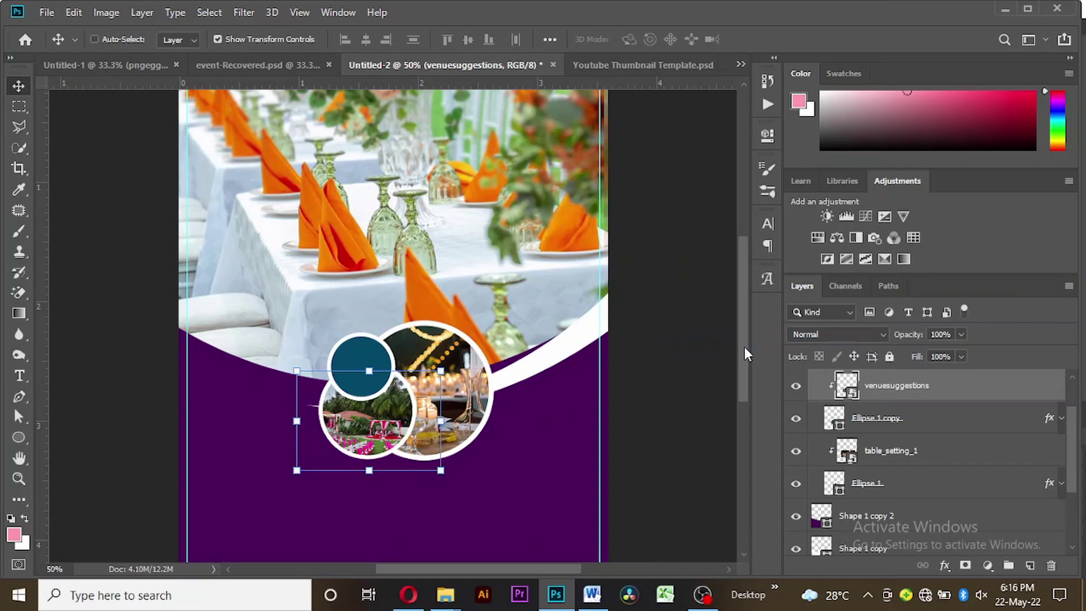
- Copy the low-pink-floral photo from event-Recovered.psd into Untitled-2, directly above Ellipse 1 copy 2 and over the smallest circle
scroll(1063, 429, up, 2)
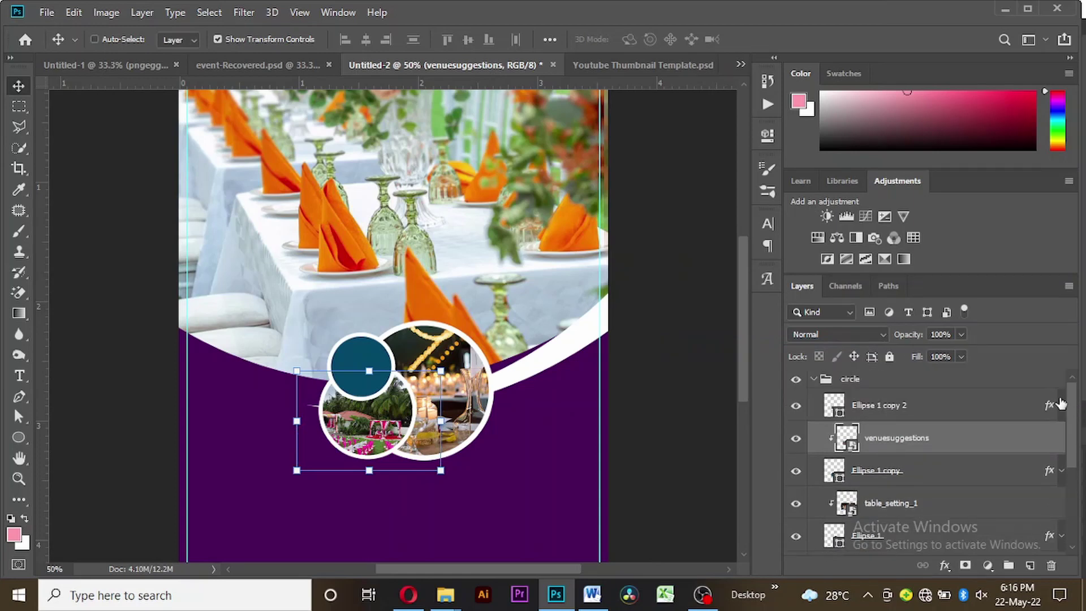
click(252, 61)
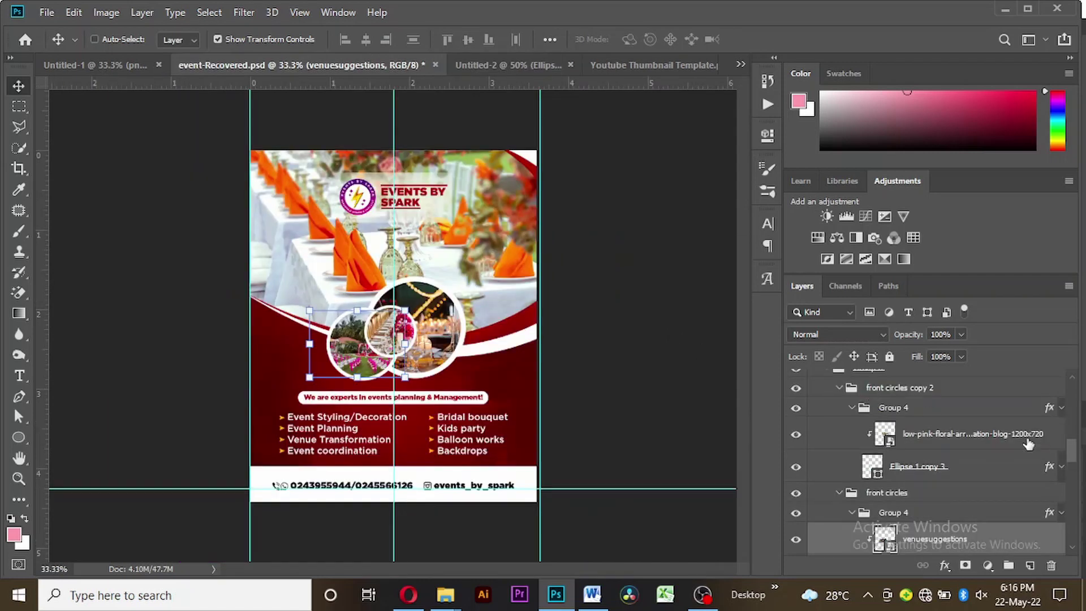
click(979, 444)
drag(444, 273, 433, 195)
key(ctrl)
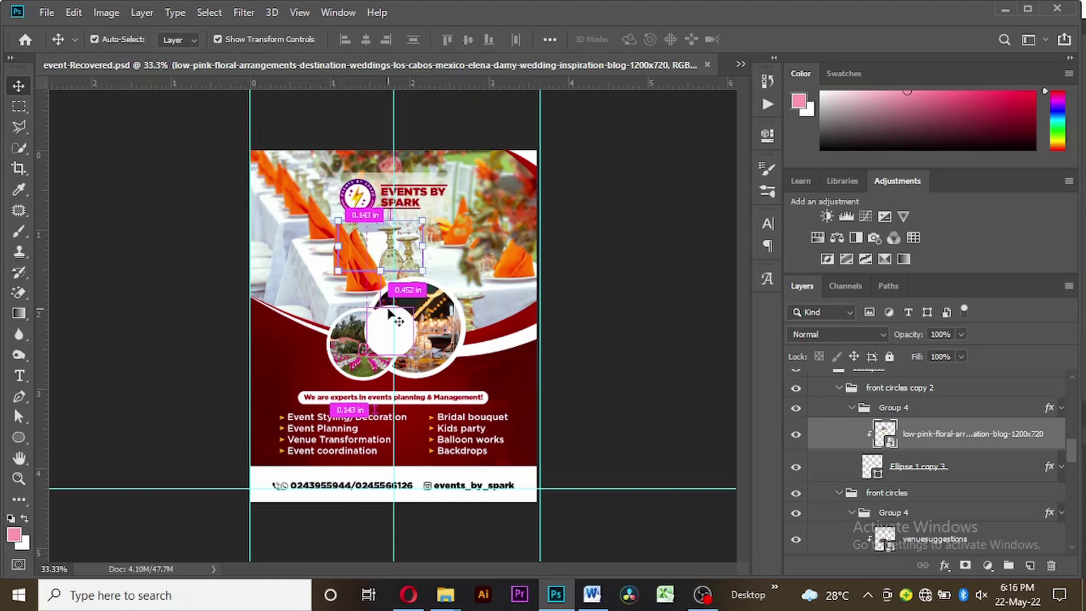
click(741, 65)
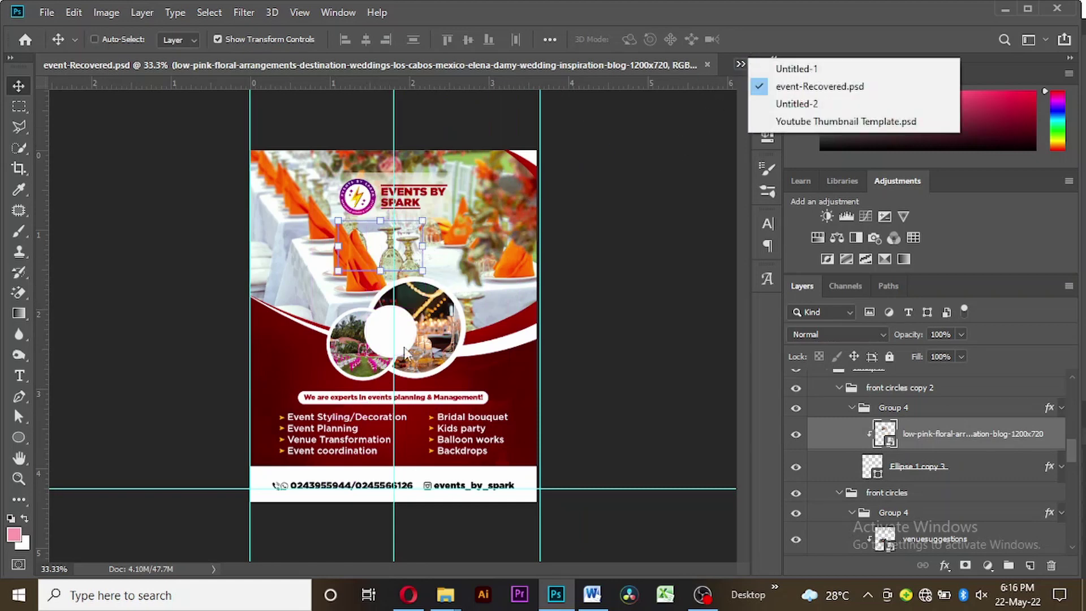
click(790, 104)
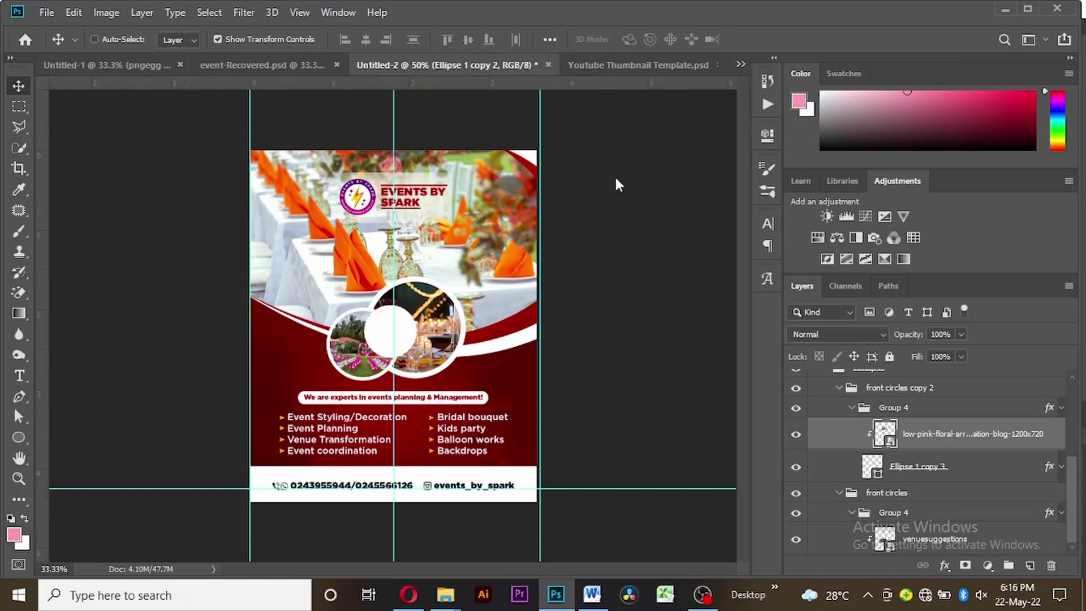
drag(363, 383, 361, 377)
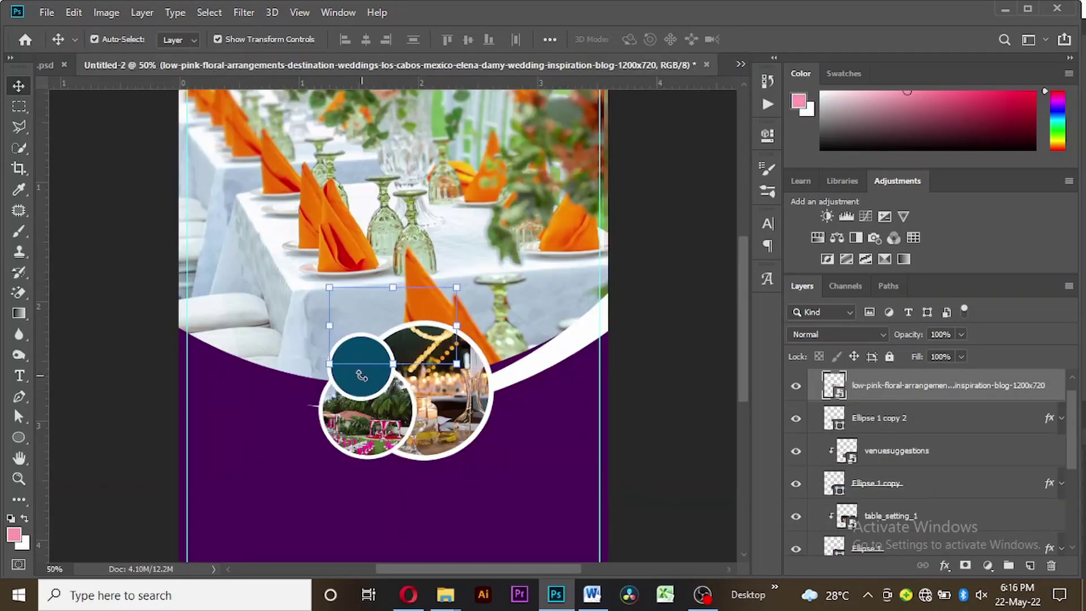
drag(538, 189, 513, 231)
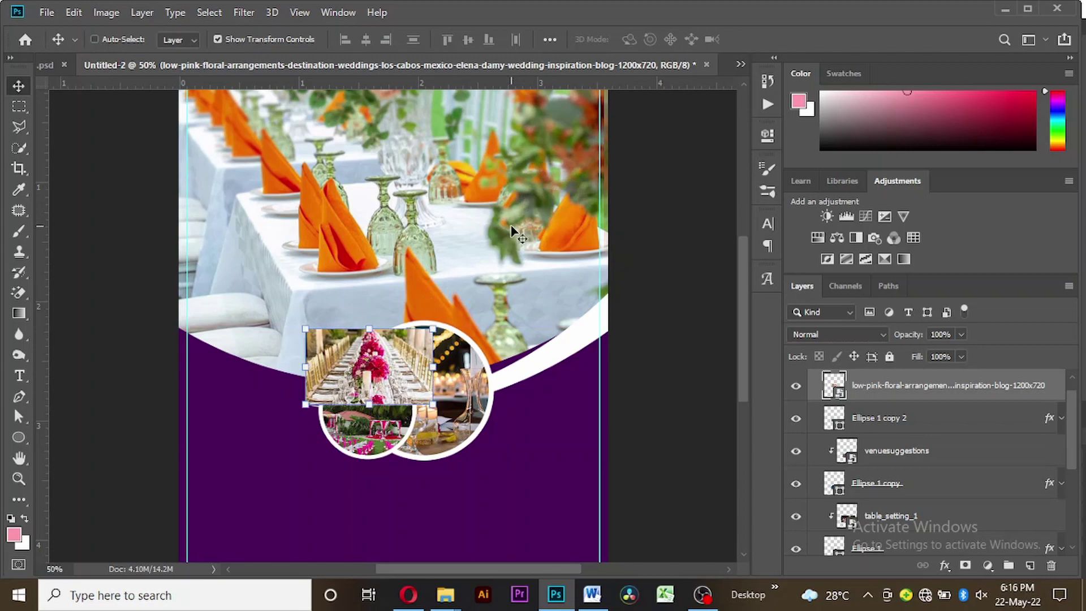
- Clip the low-pink-floral photo to the Ellipse 1 copy 2 circle and shift the photo slightly left and up
alt+click(887, 399)
drag(543, 338, 538, 334)
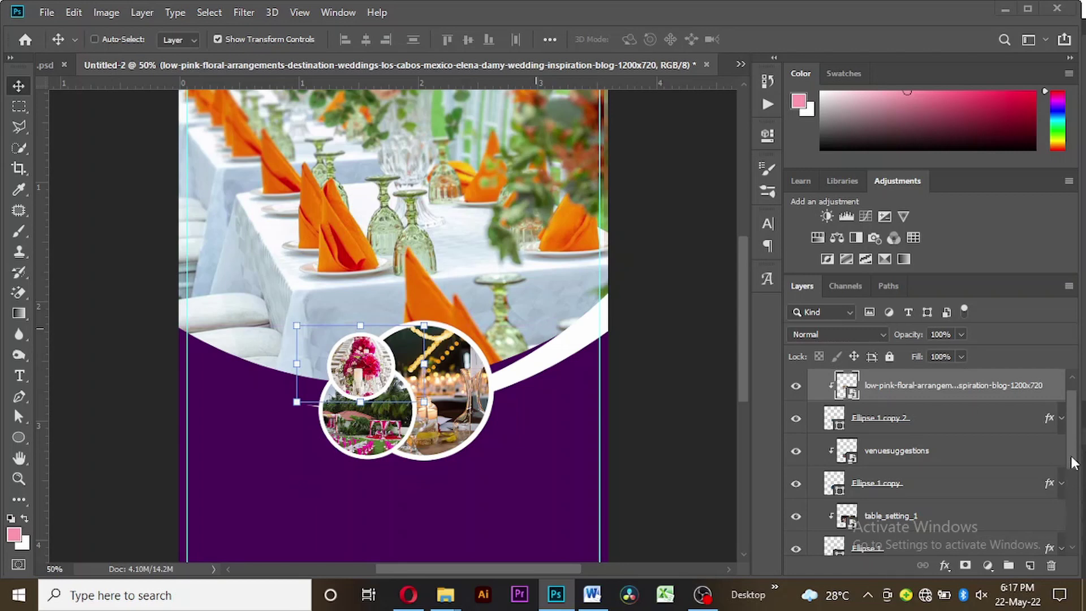
- Collapse the circle group and shift the whole group slightly left and up on the flyer
scroll(1071, 403, up, 1)
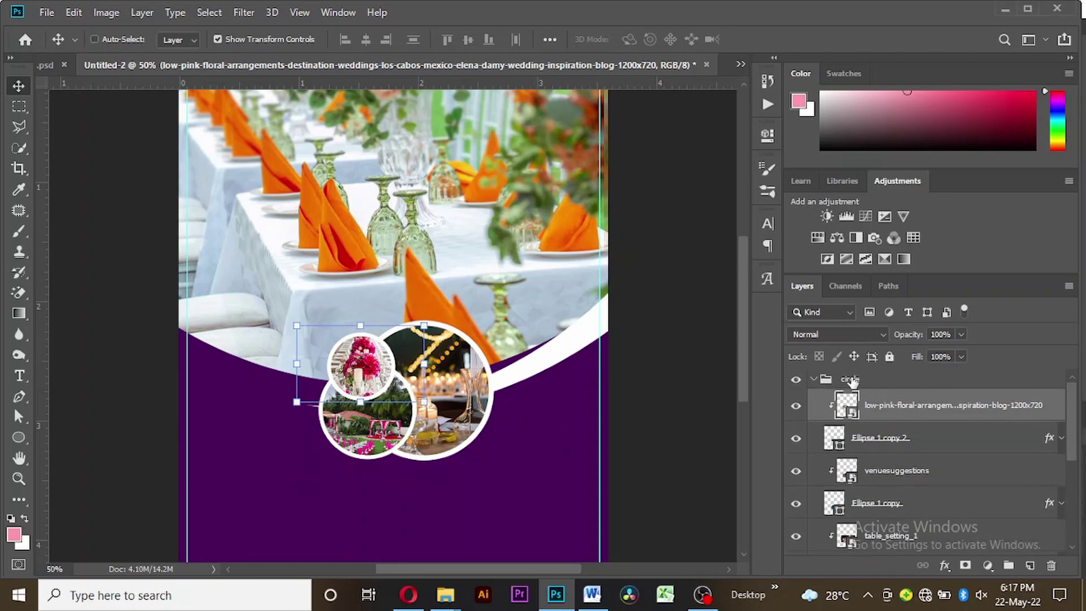
click(814, 384)
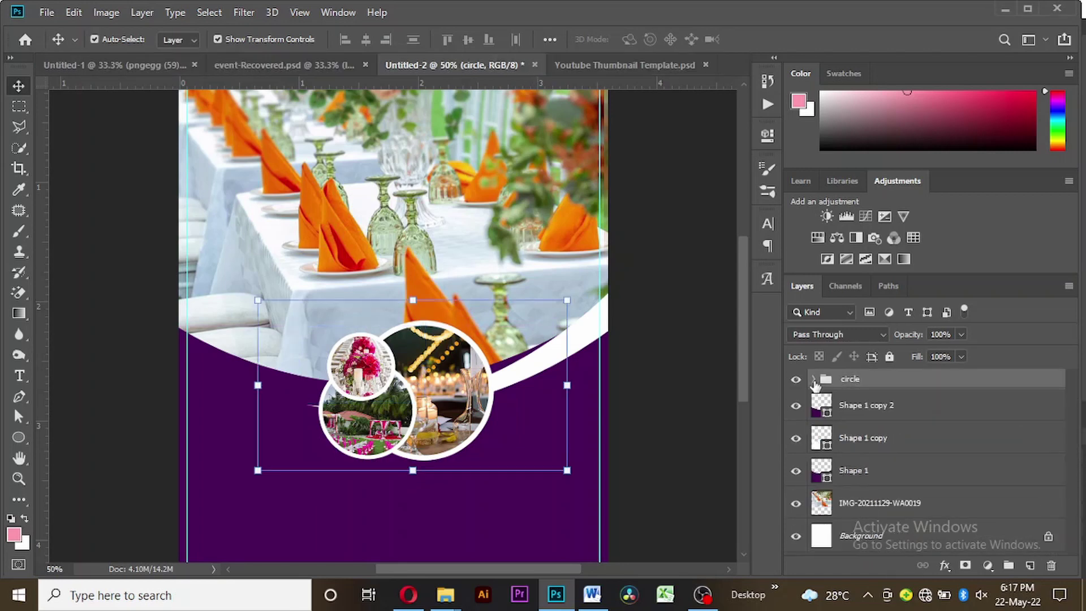
key(ctrl+minus)
mouse_move(621, 401)
mouse_down()
mouse_move(600, 388)
mouse_move(615, 391)
mouse_up()
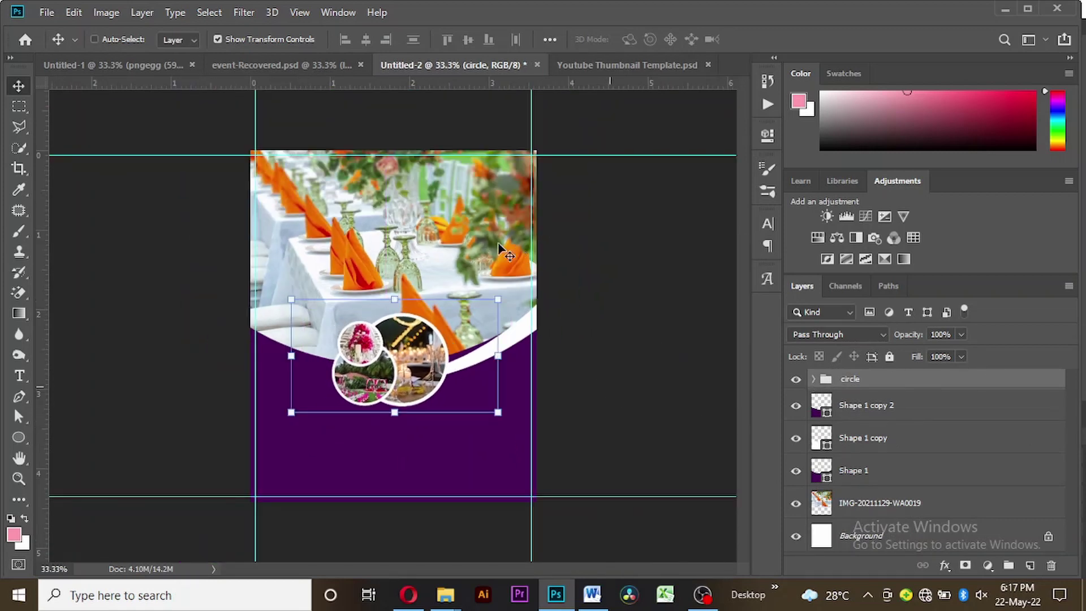
- Copy the Events by Spark logo group, Group 6, from event-Recovered.psd into Untitled-2 above the circle group
click(266, 62)
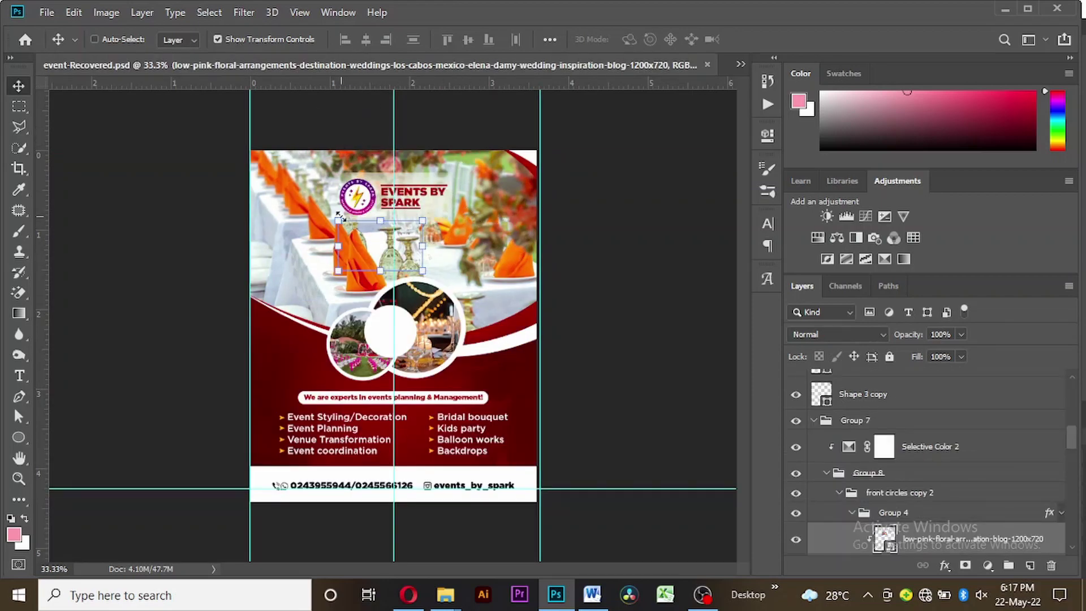
key(ctrl+plus)
key(ctrl+plus)
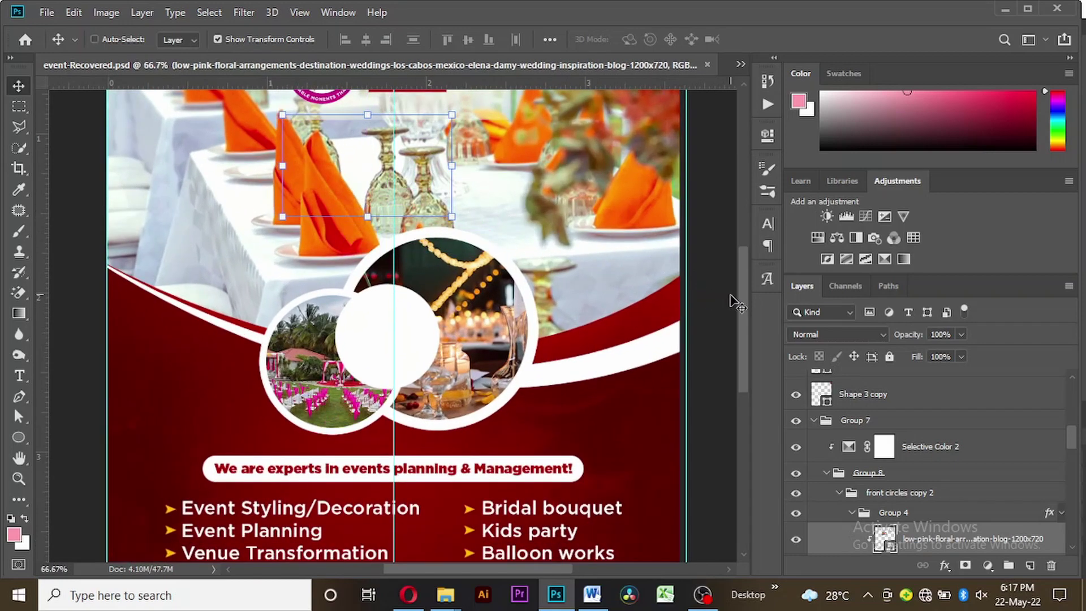
drag(743, 292, 742, 219)
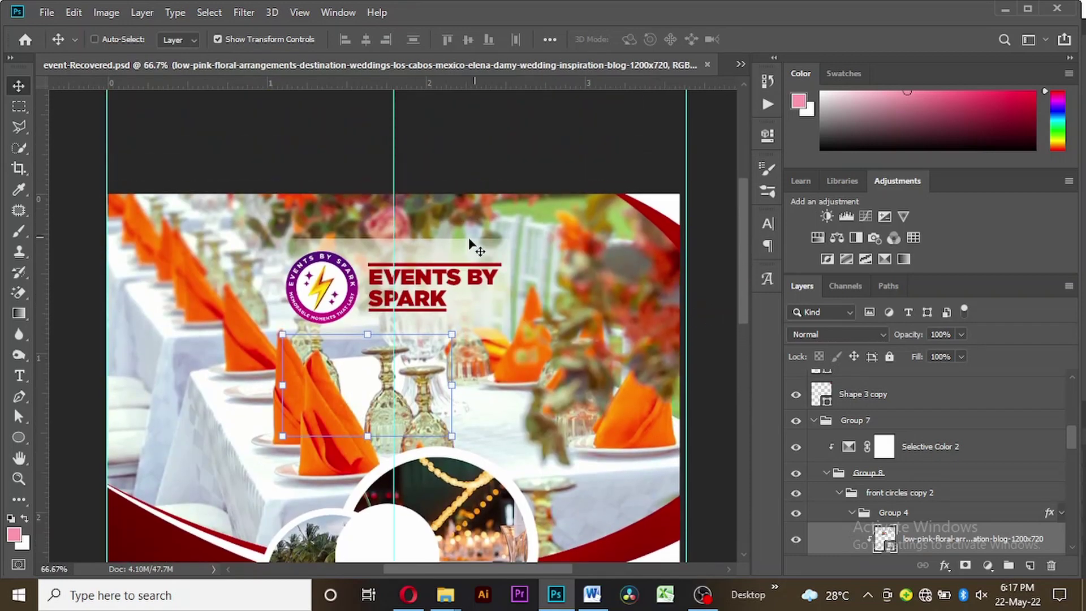
drag(1075, 432, 1053, 387)
click(876, 380)
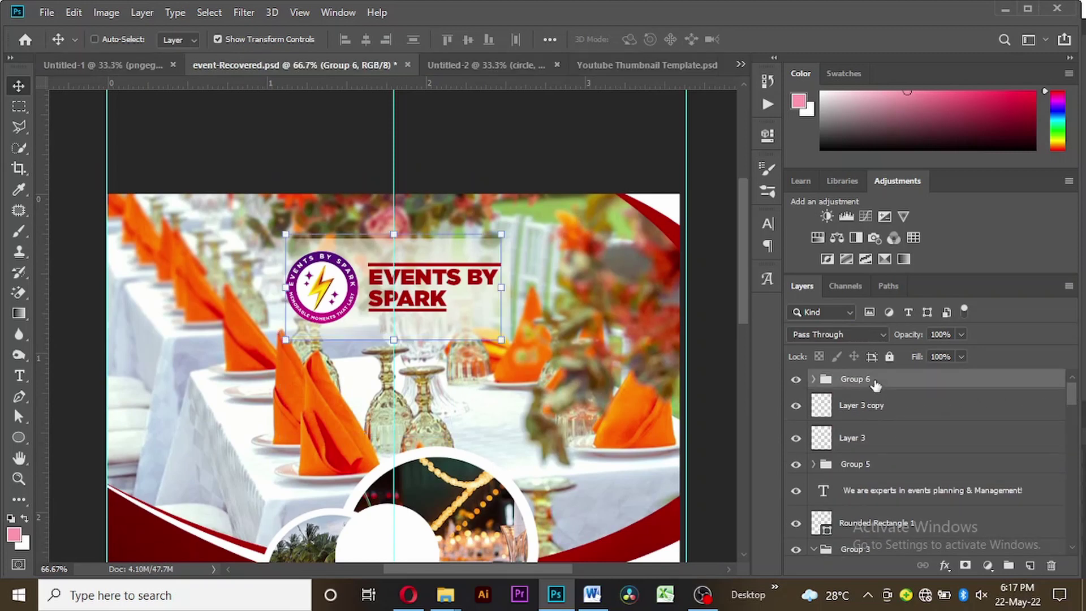
drag(440, 324, 397, 191)
- Move the Events by Spark logo group slightly right and up, near the top centre of the flyer
key(ctrl+plus)
key(ctrl+plus)
key(ctrl+plus)
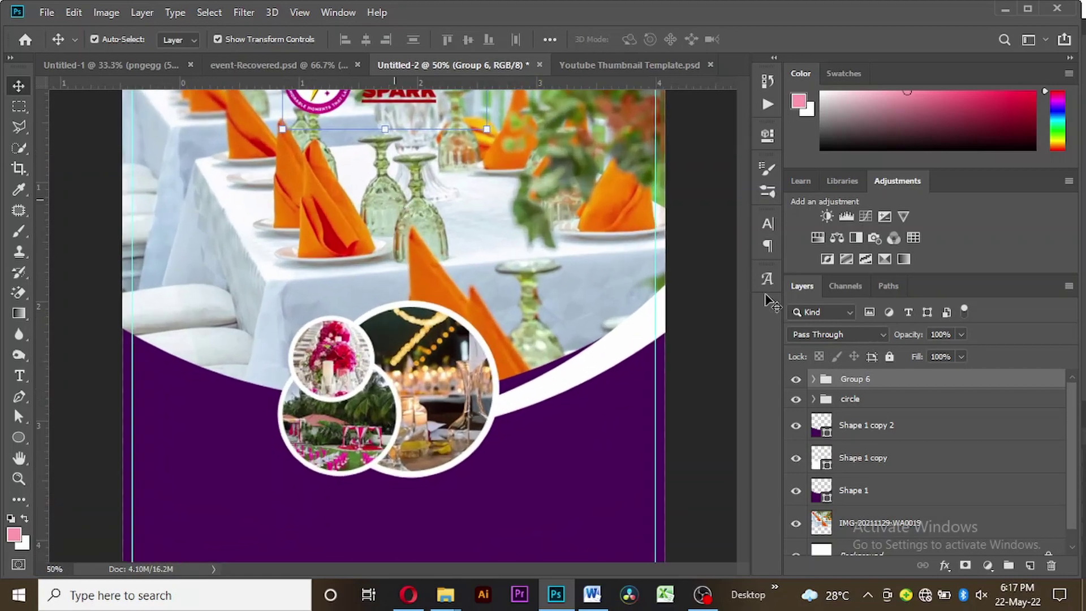
drag(740, 277, 741, 214)
drag(400, 216, 415, 205)
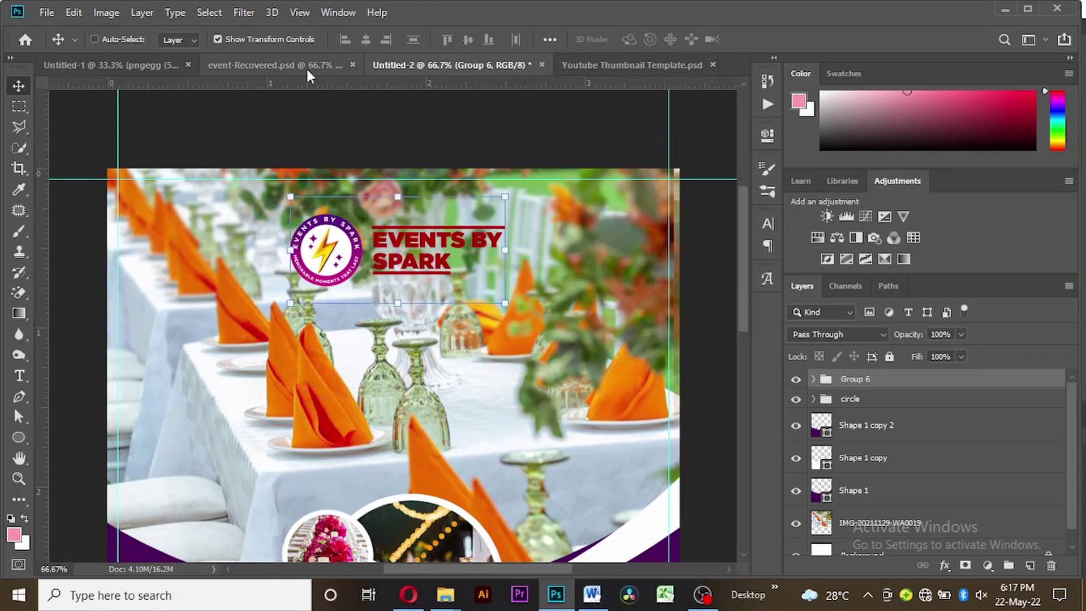
- Draw a rectangle about 441 × 158 px behind the logo, stacked between Group 6 and the circle group, and fill it white
key(ctrl+shift+Tab)
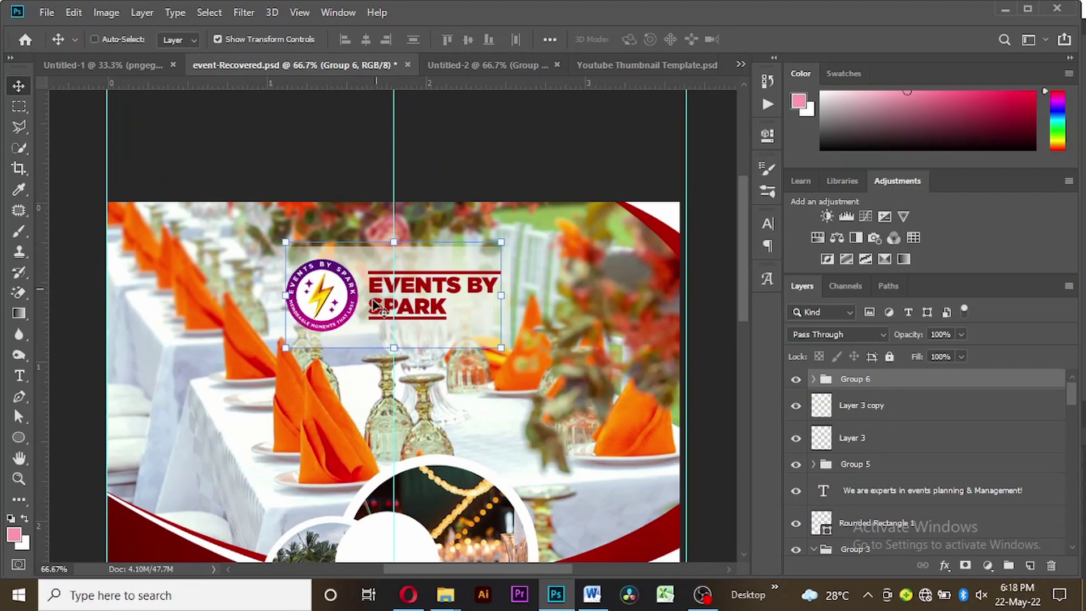
click(476, 64)
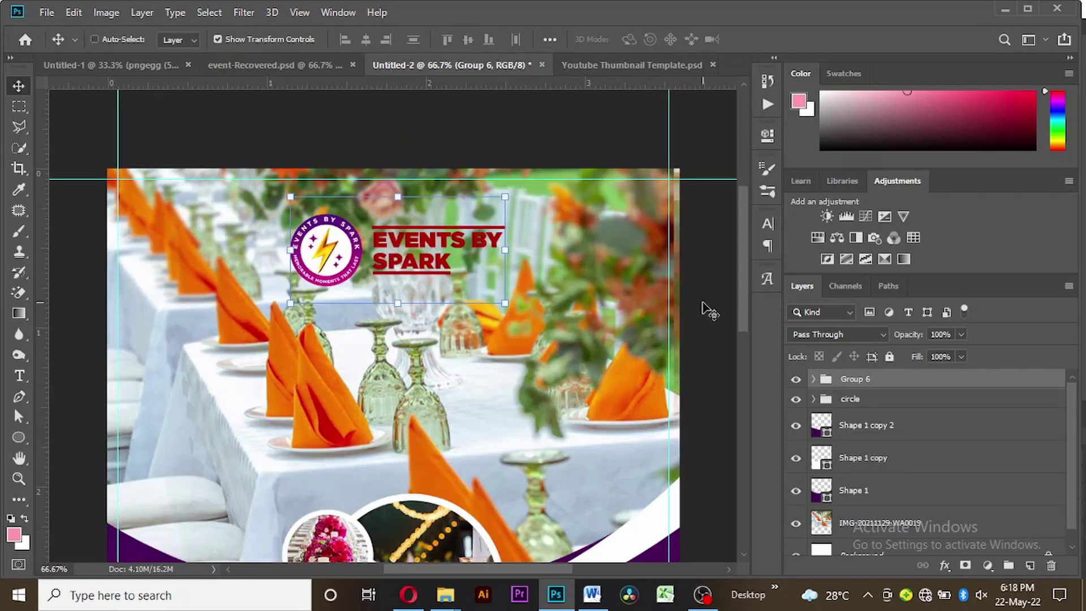
click(880, 400)
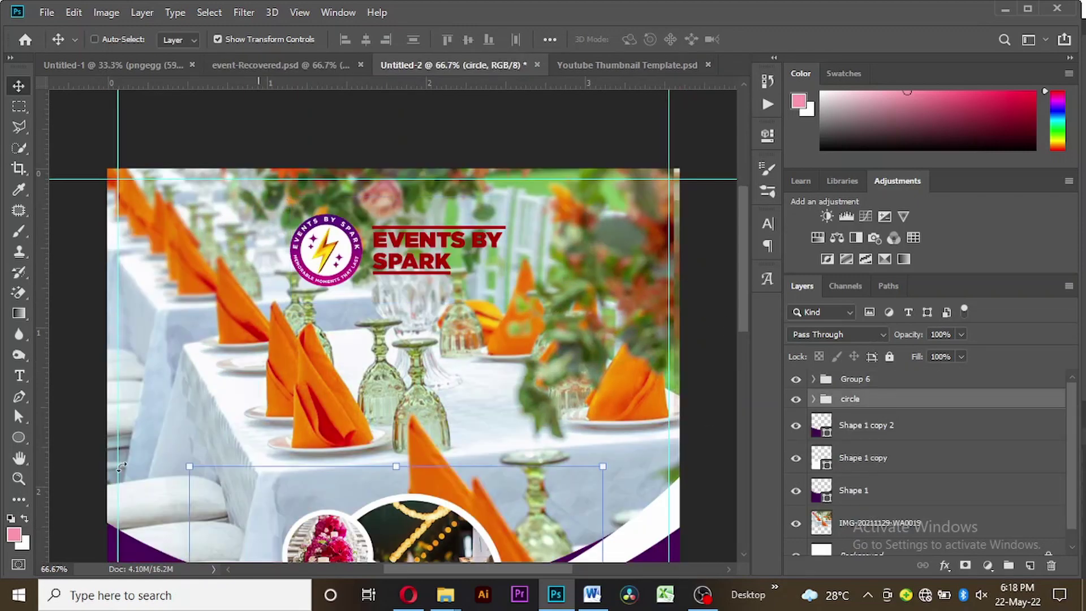
drag(25, 441, 55, 439)
drag(283, 209, 516, 291)
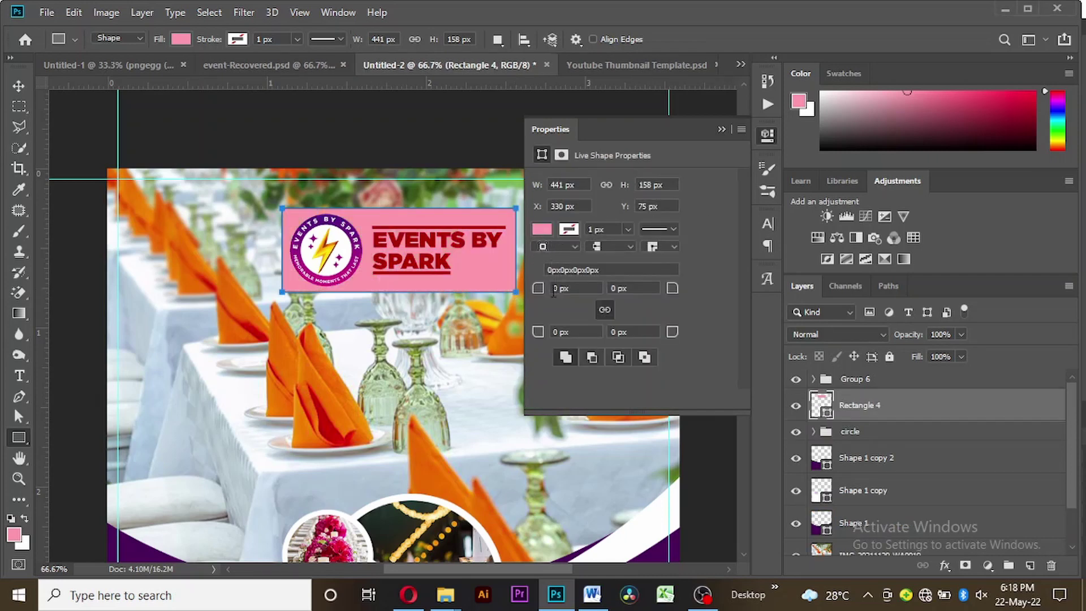
click(543, 229)
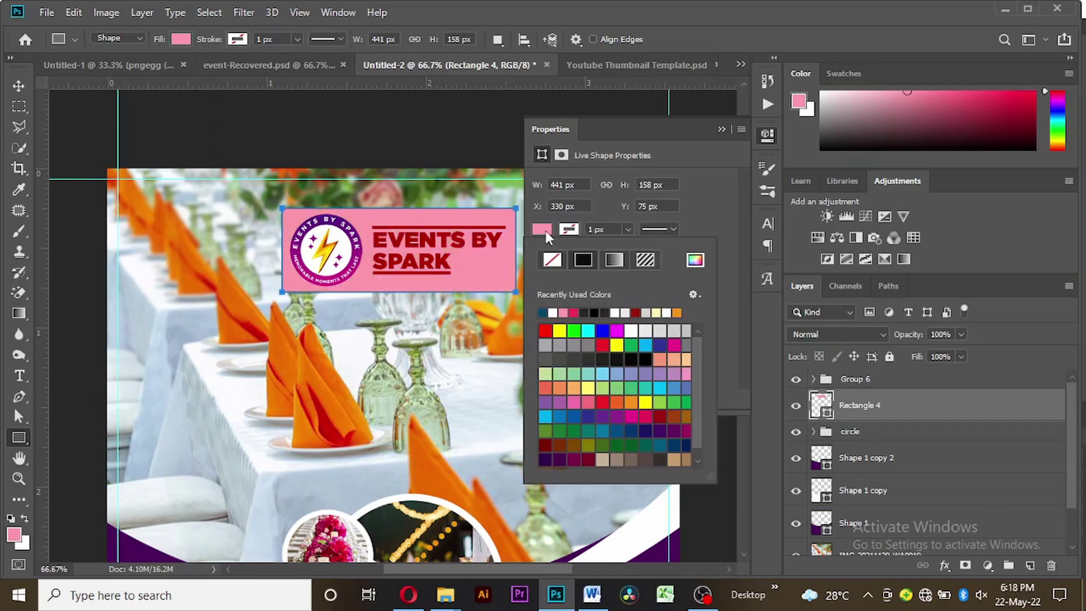
click(614, 313)
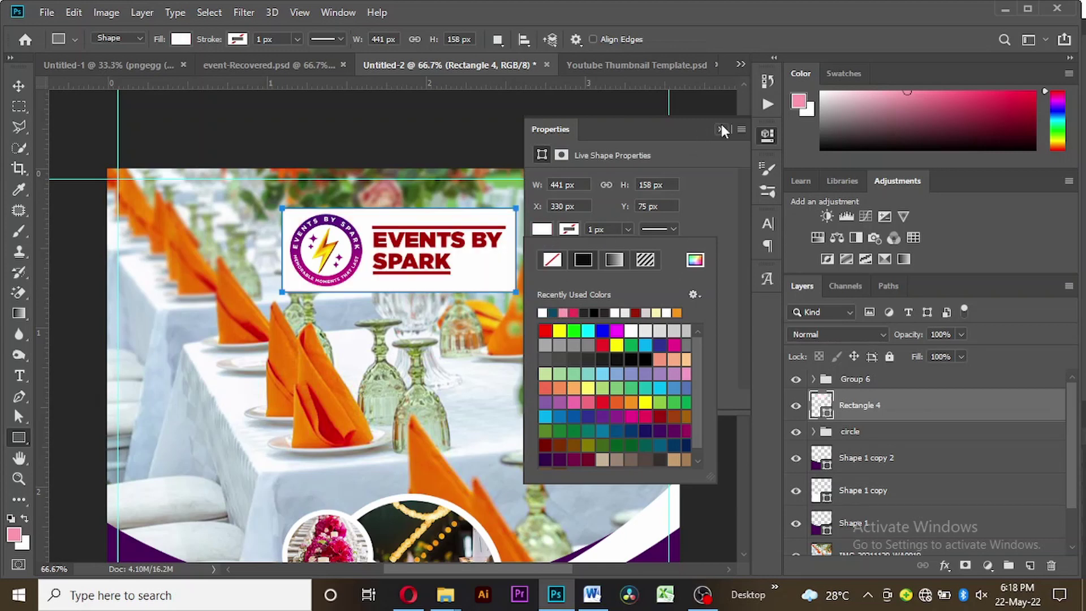
- Set the opacity of the white rectangle behind the logo to 50%
click(721, 125)
click(720, 125)
drag(904, 337, 869, 339)
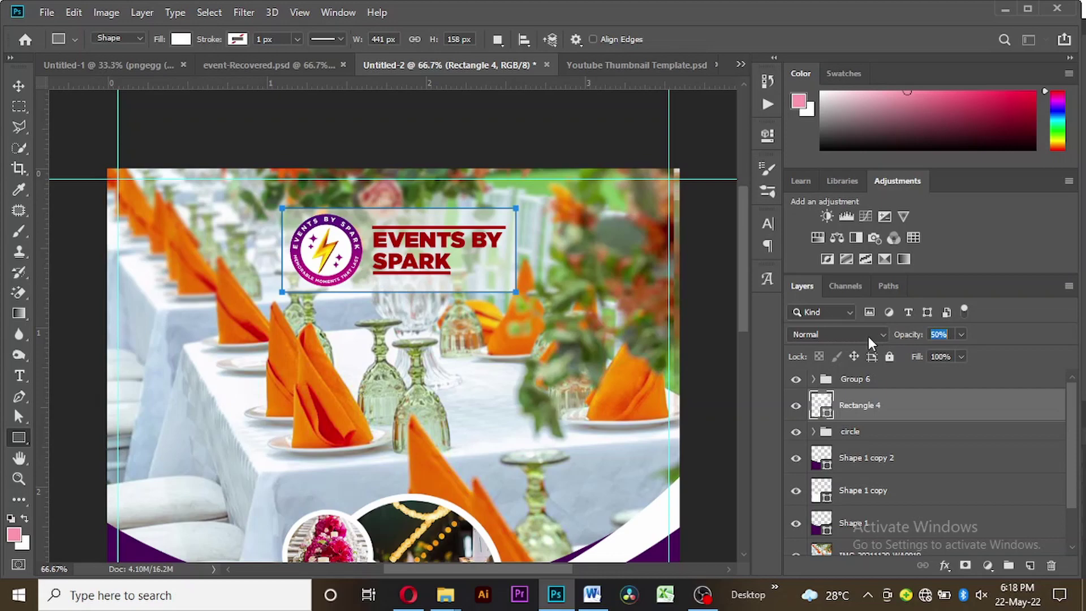
key(v)
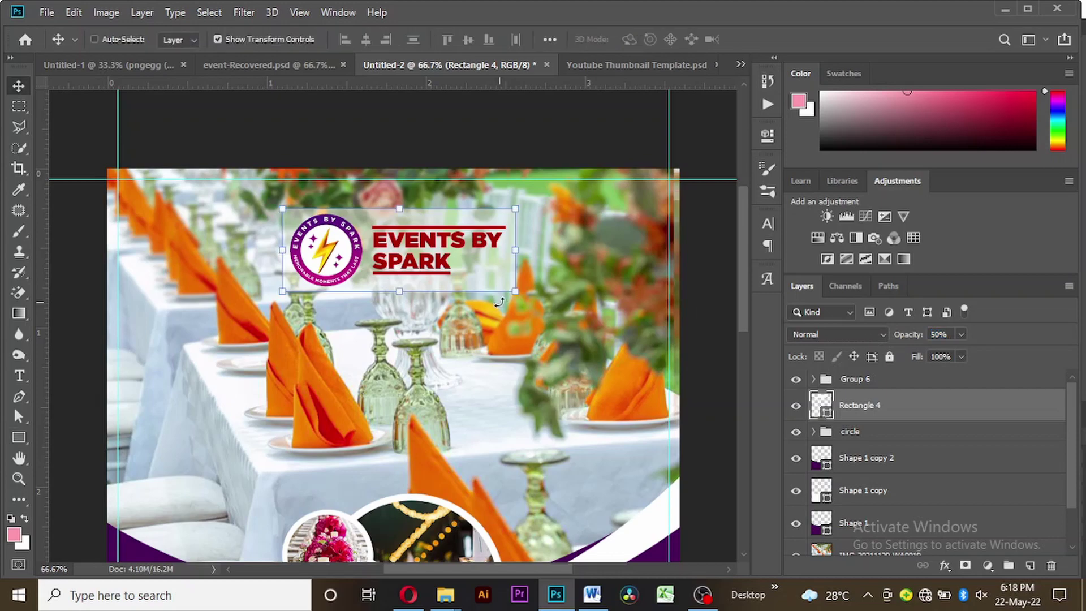
- Draw a wide rectangle about 813 × 49 px below the photo circles, above Group 6 in the layer stack, and fill it white
drag(743, 216, 747, 328)
click(308, 61)
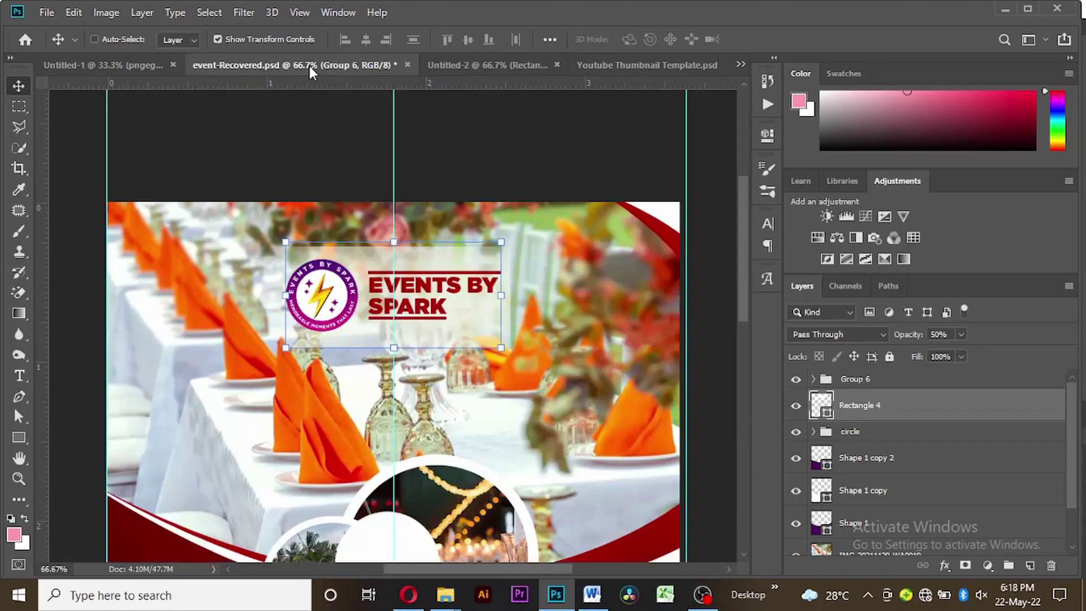
drag(745, 242, 743, 342)
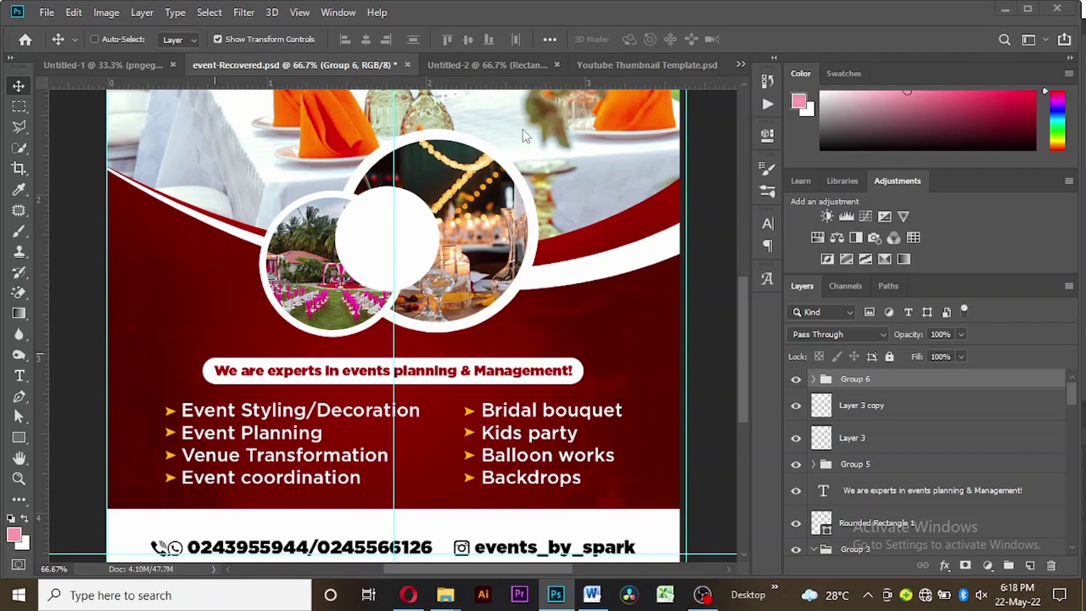
click(488, 60)
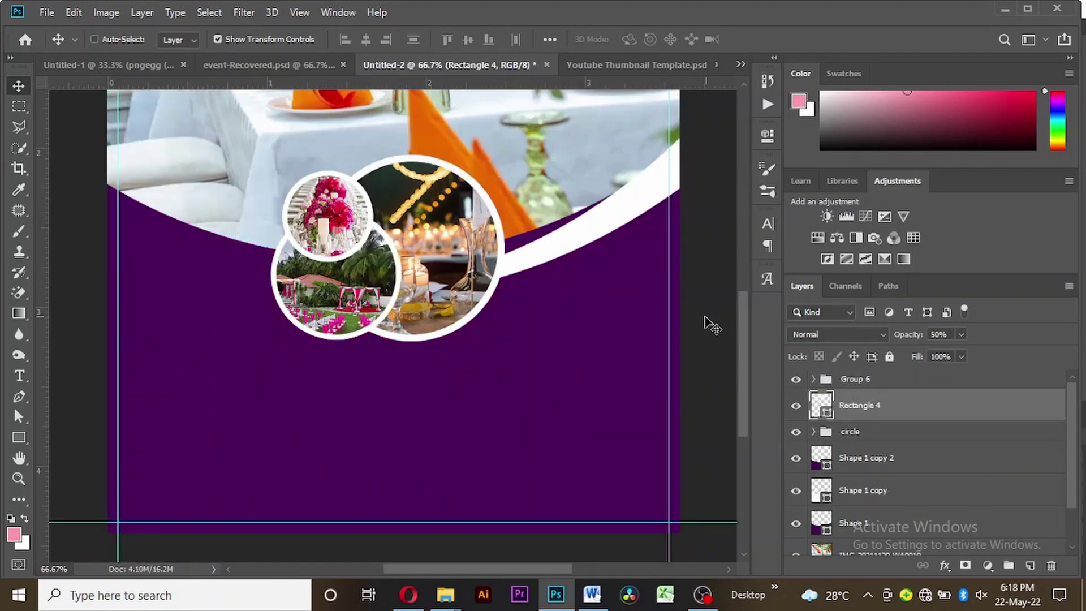
click(883, 380)
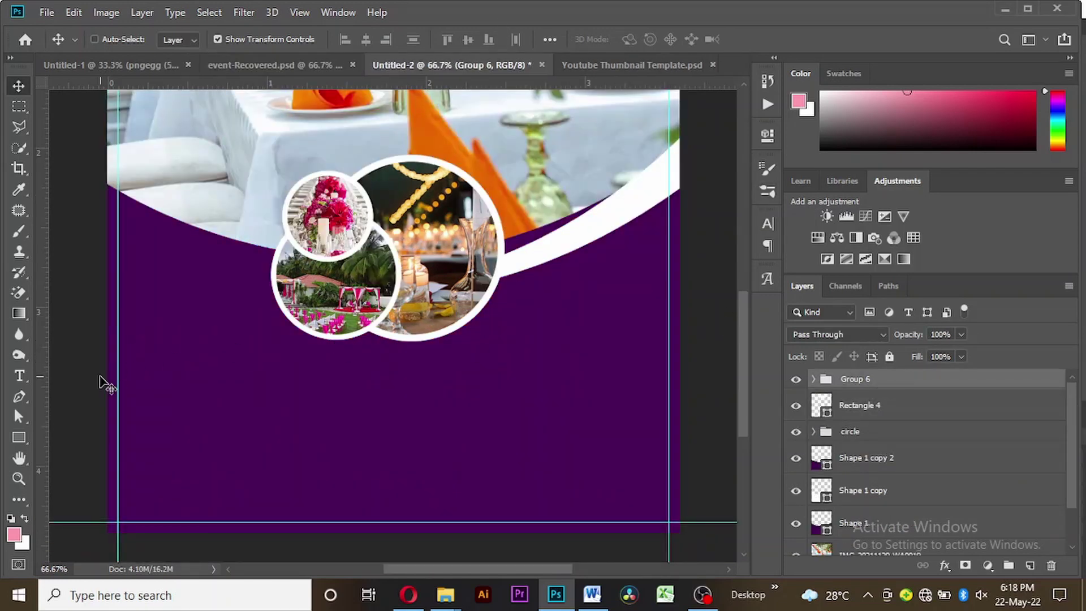
click(26, 437)
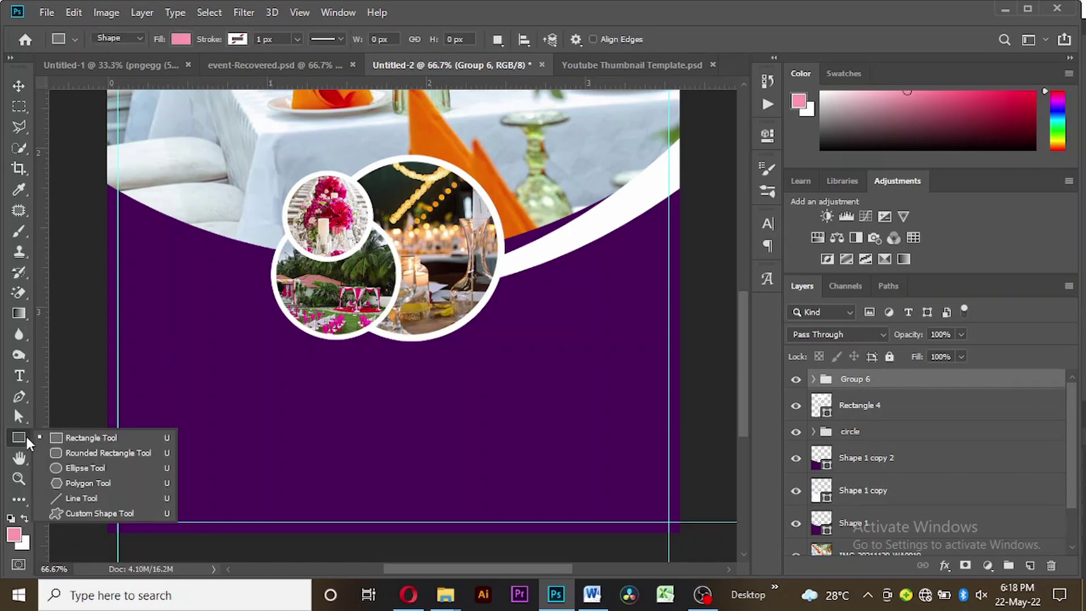
click(85, 438)
drag(183, 369, 614, 395)
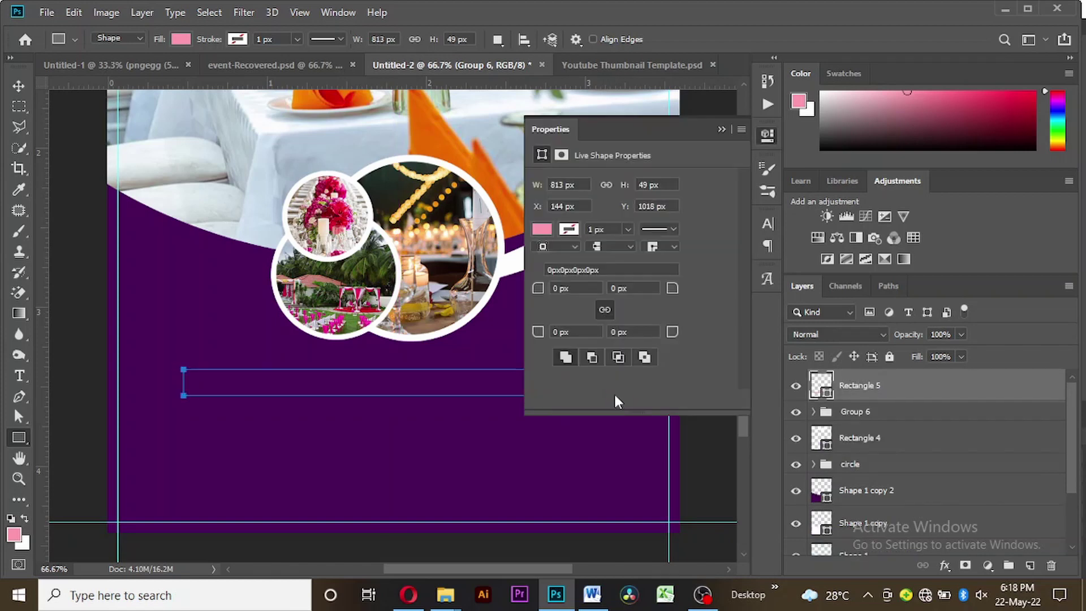
click(543, 229)
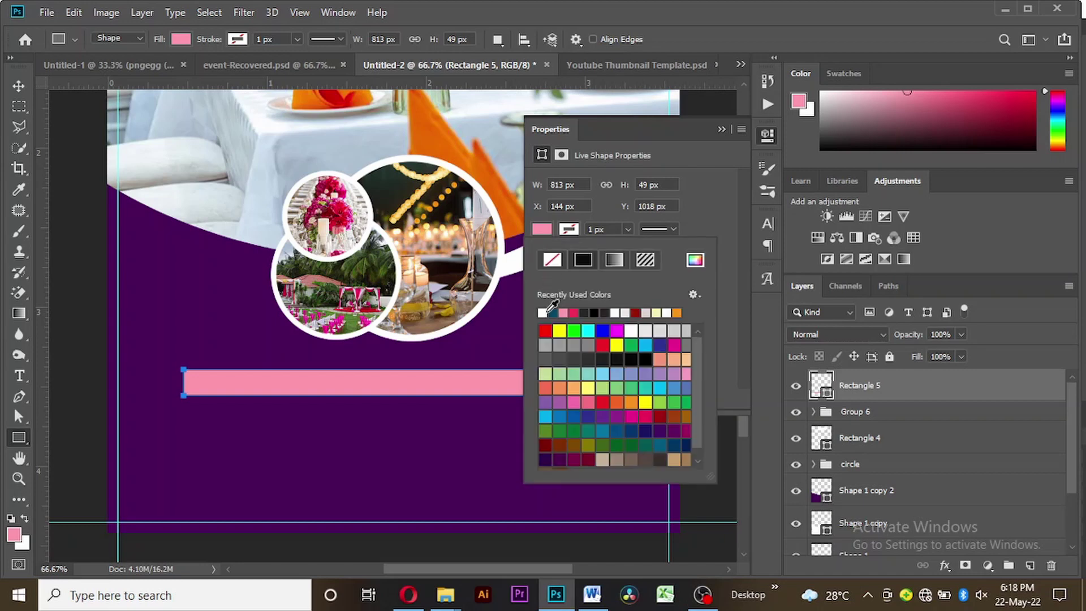
click(543, 312)
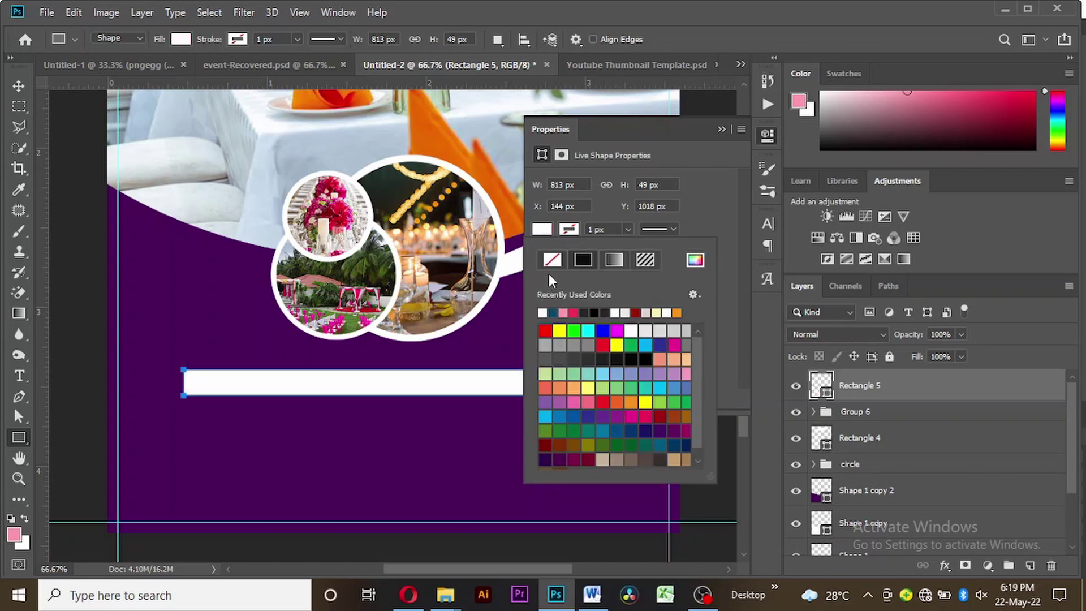
- Round all four corners of the white bar below the photo circles with a 24.5 px radius
click(695, 208)
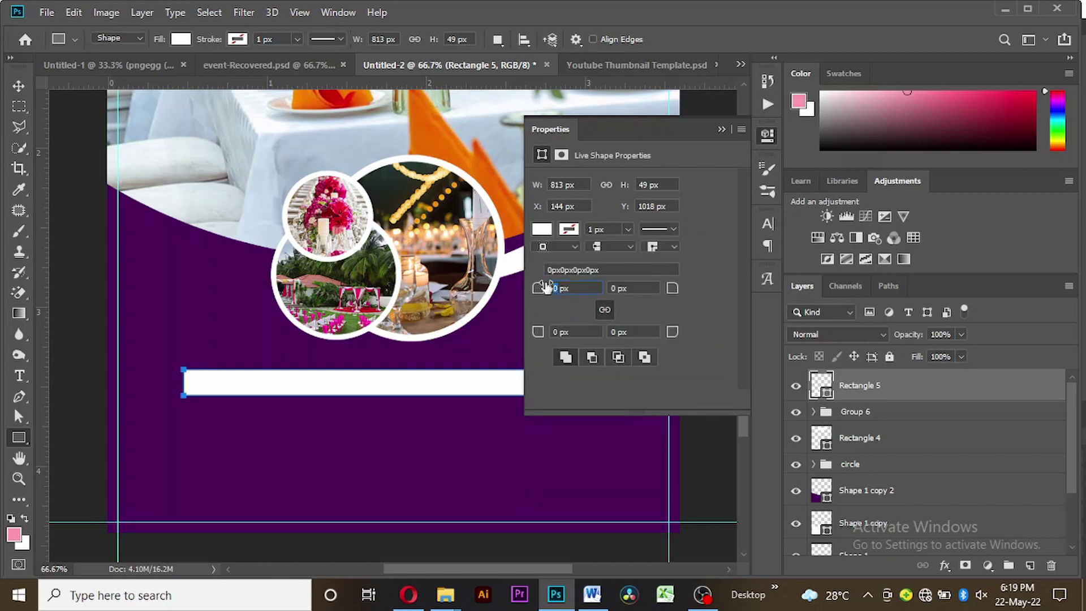
text(24.5)
key(Return)
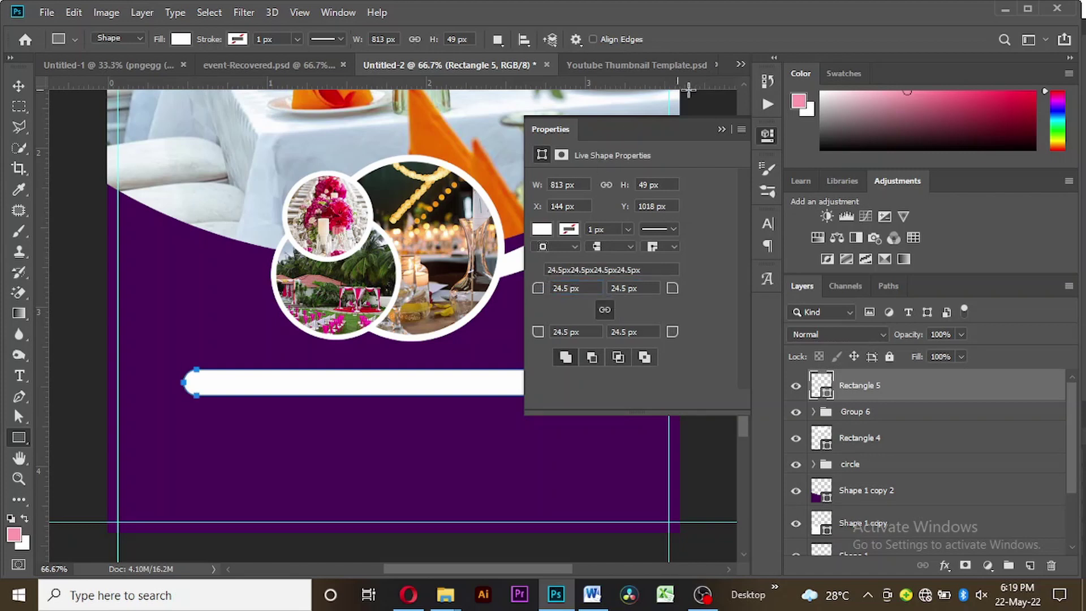
click(721, 129)
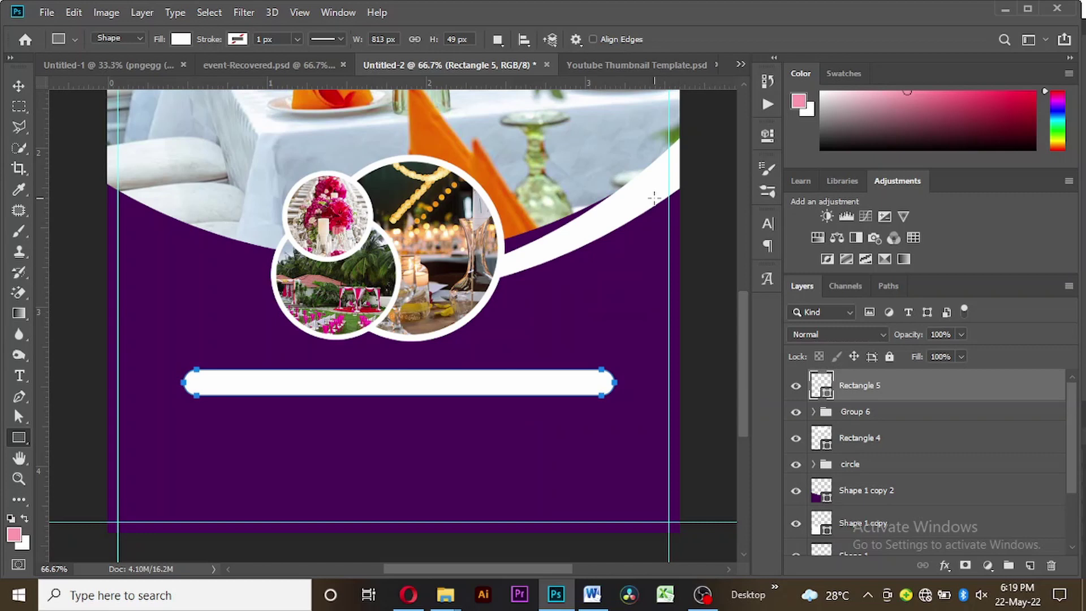
key(ctrl+h)
key(ctrl+h)
key(v)
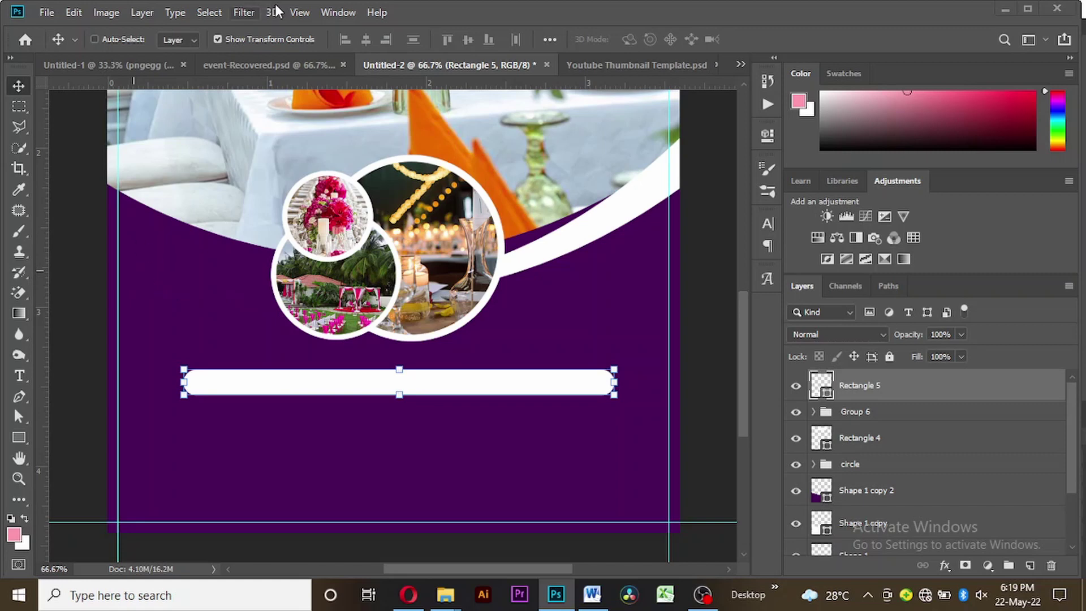
- Copy the "We are experts in events planning & Management!" text layer from event-Recovered.psd into Untitled-2 and place it on the white bar
click(257, 63)
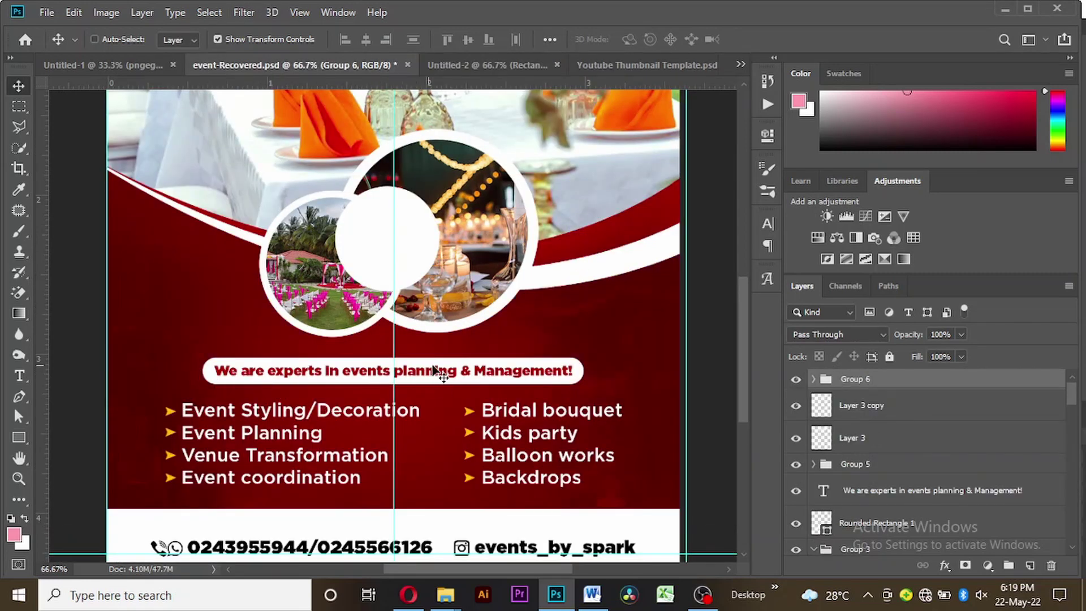
click(940, 492)
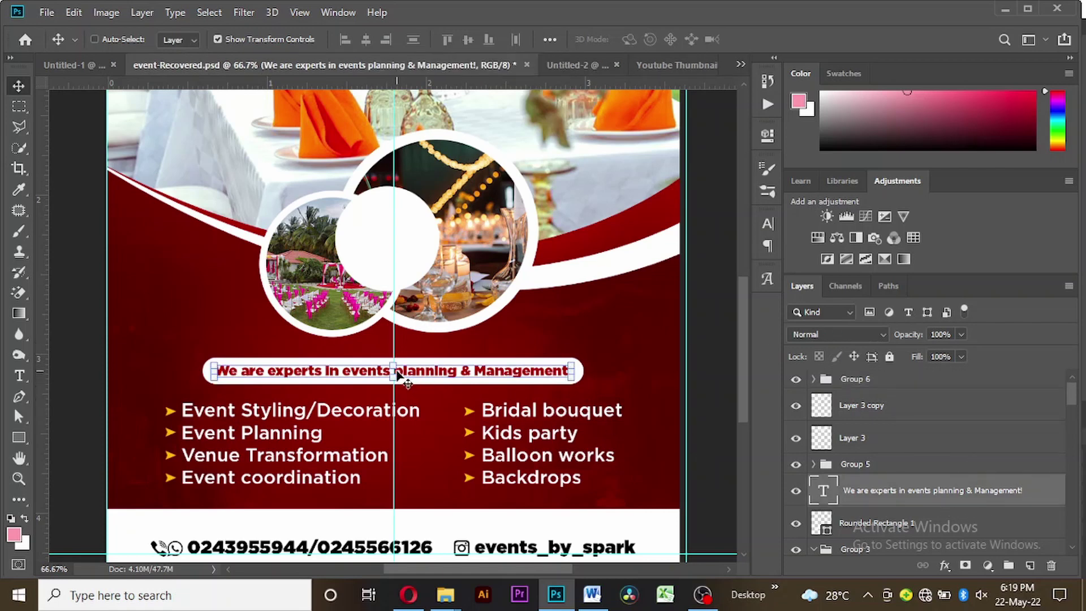
drag(396, 448, 547, 93)
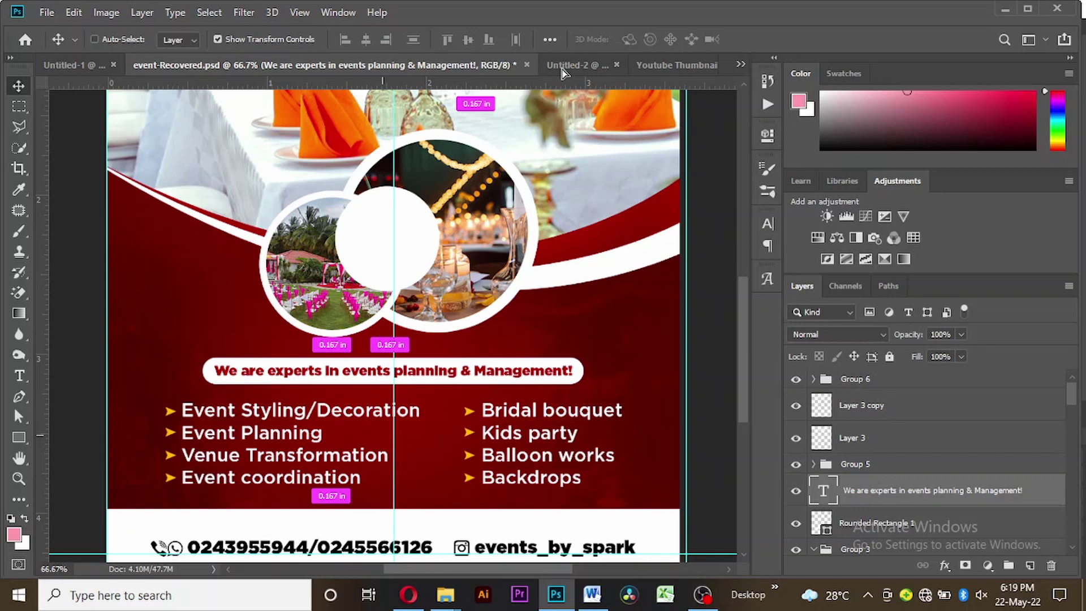
drag(562, 70, 431, 371)
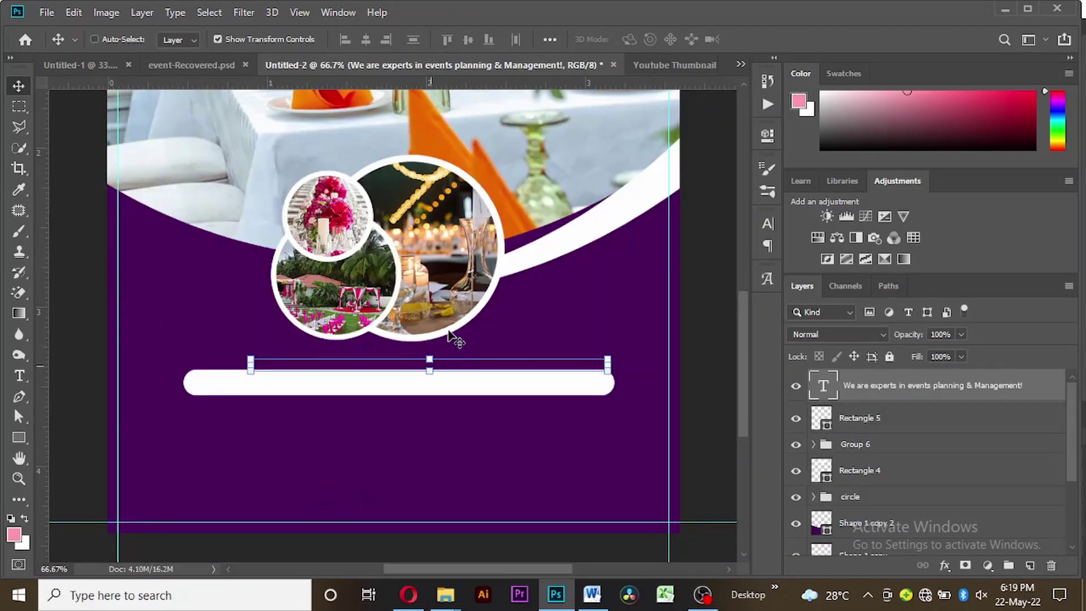
drag(436, 327, 476, 313)
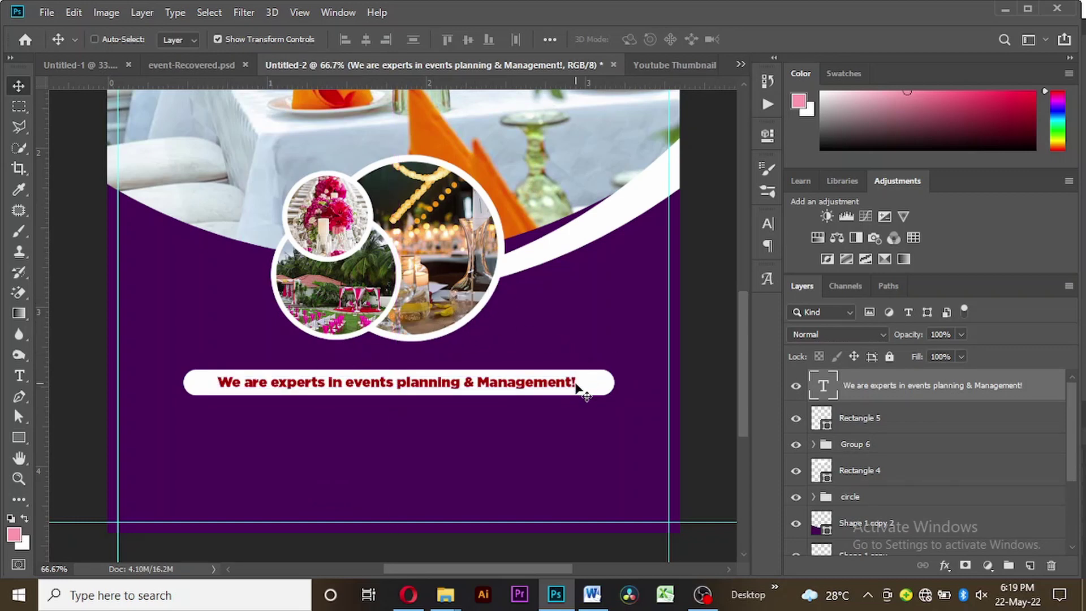
- Enlarge the tagline text proportionally so it spans nearly the full width of the white rounded bar
drag(583, 382, 602, 381)
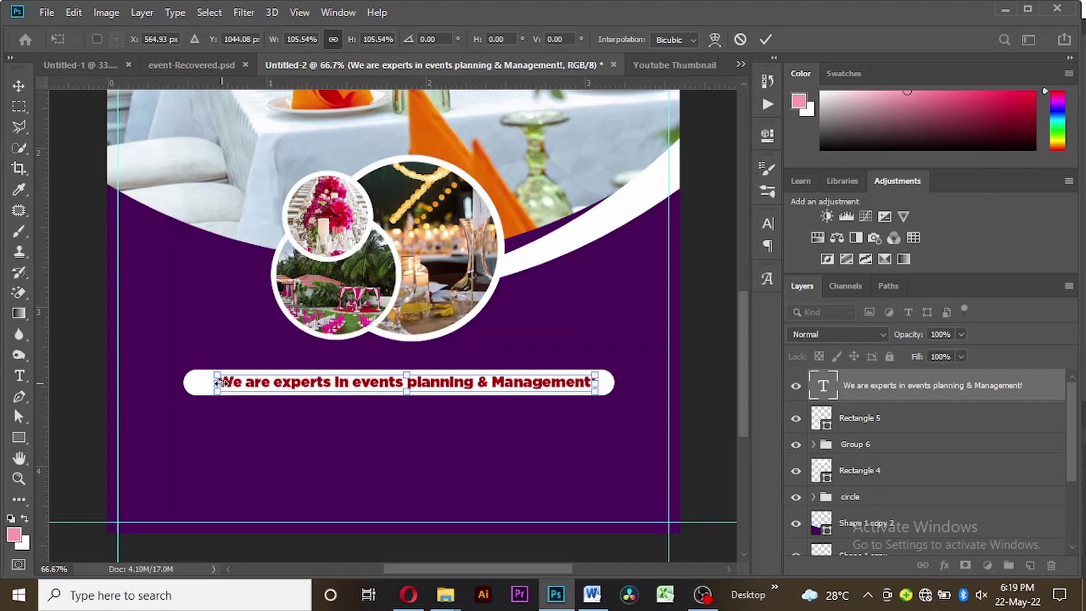
drag(218, 383, 199, 384)
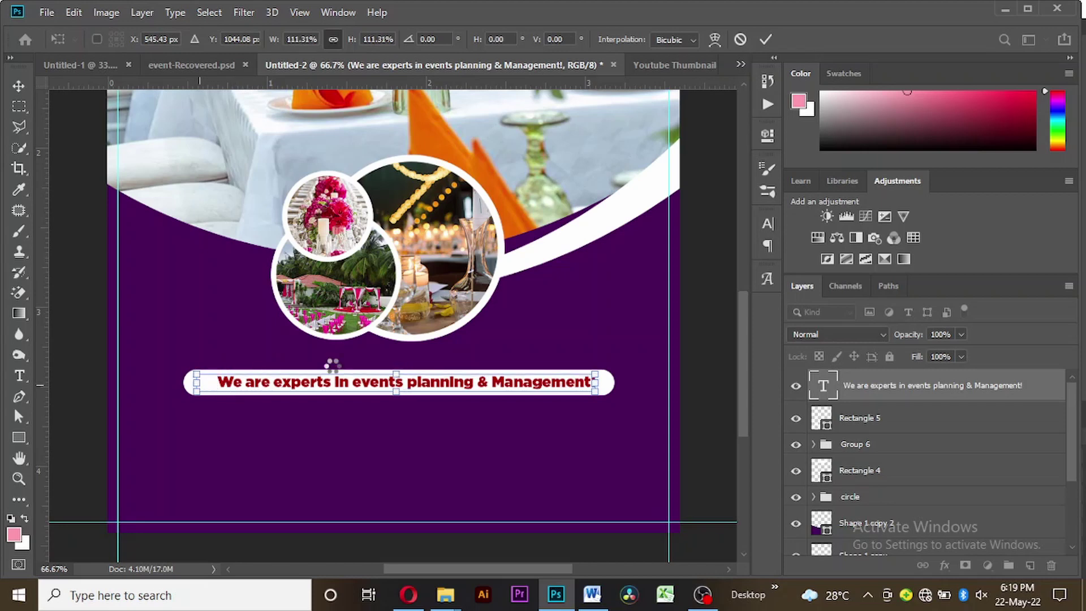
key(Return)
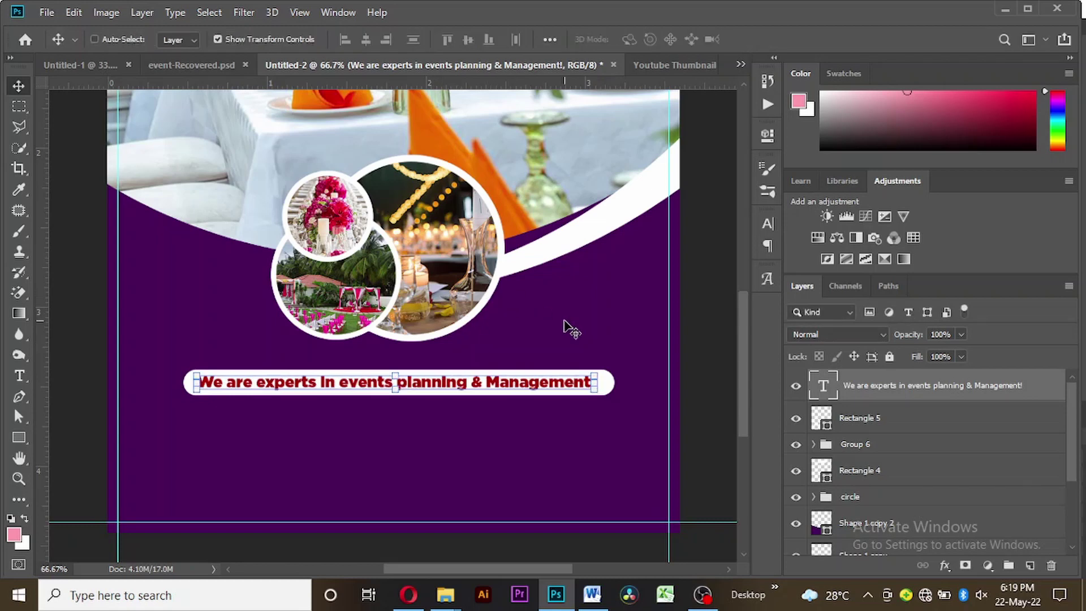
click(598, 384)
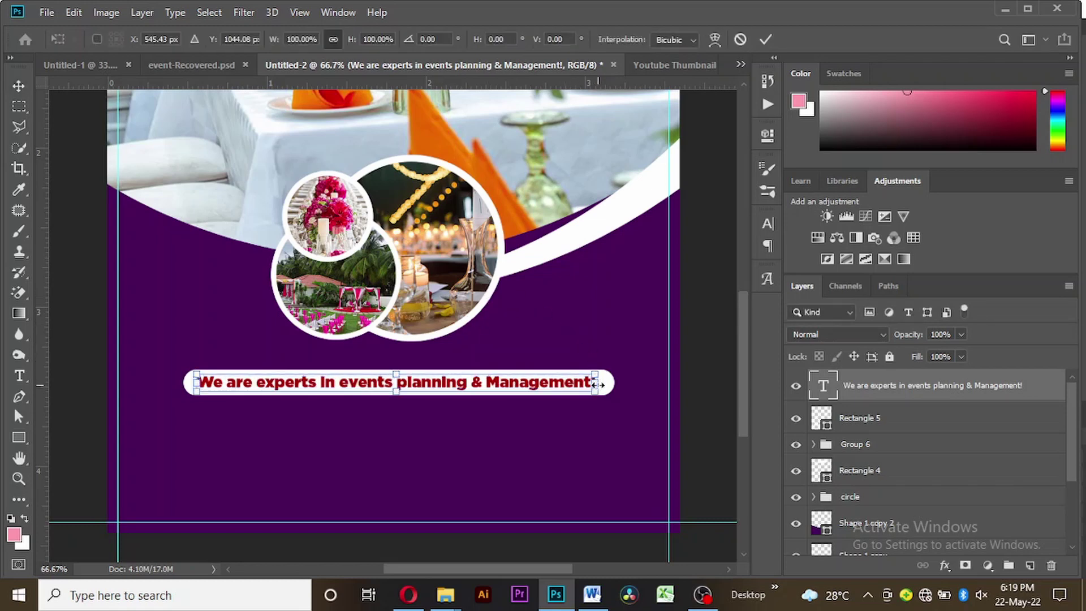
drag(597, 385, 604, 385)
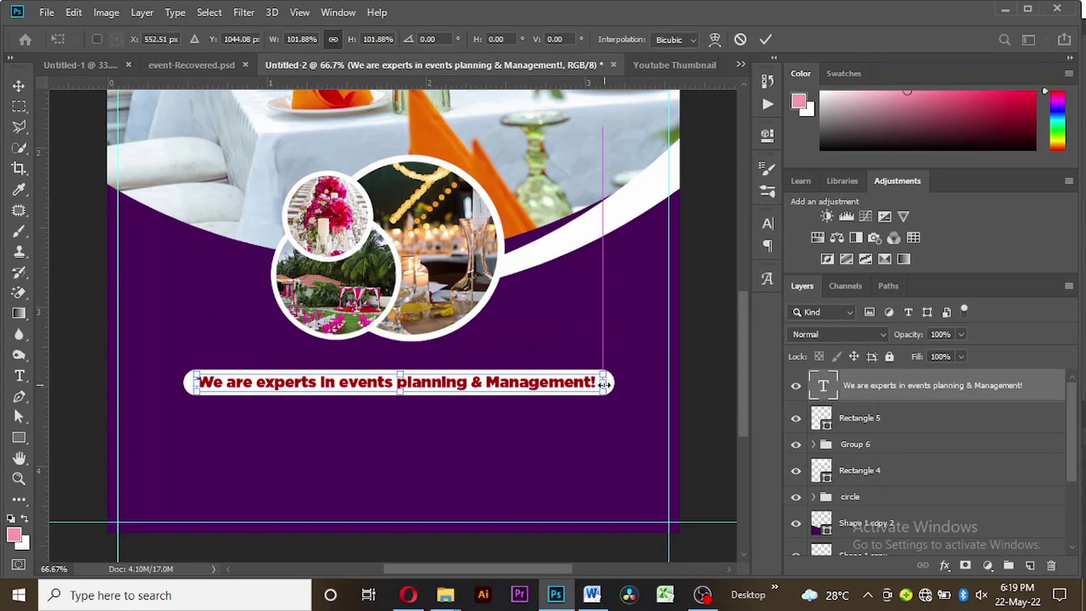
key(Return)
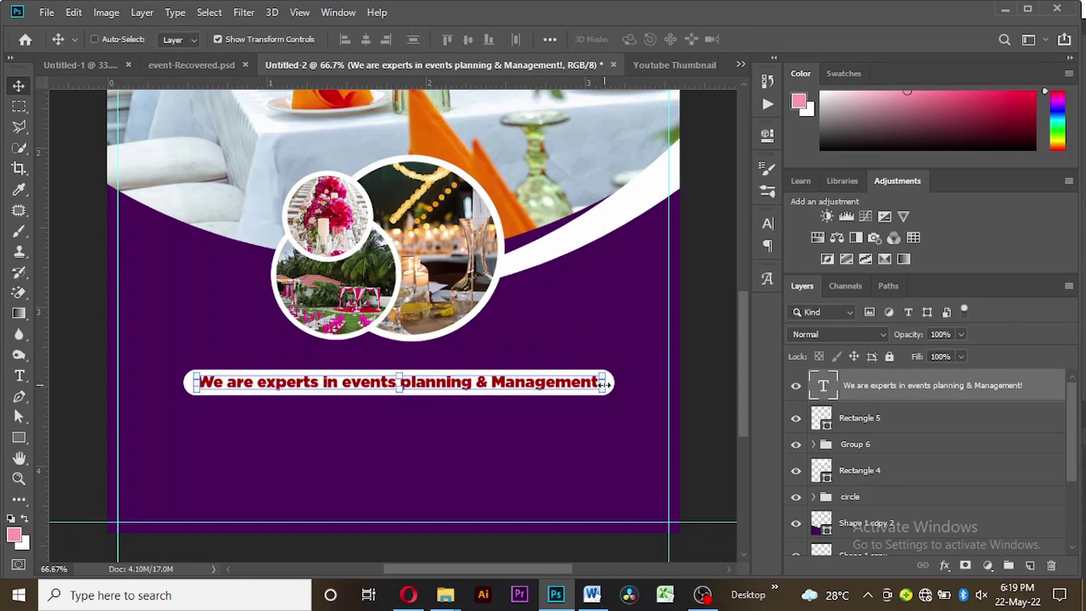
- Recolor the tagline text to the flyer's dark purple background color, 490759
key(ctrl+minus)
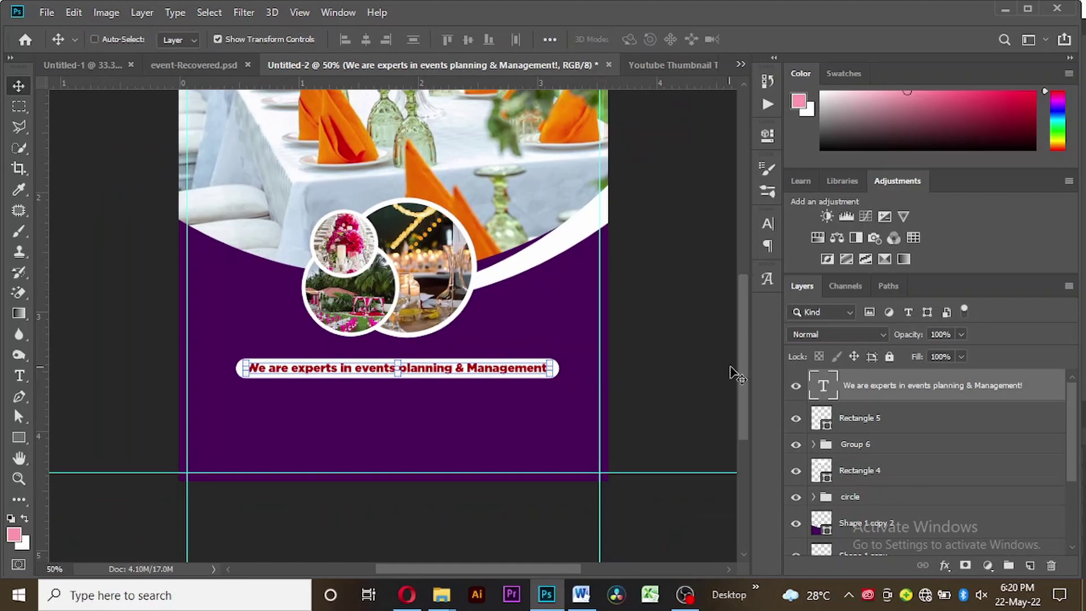
drag(743, 367, 764, 338)
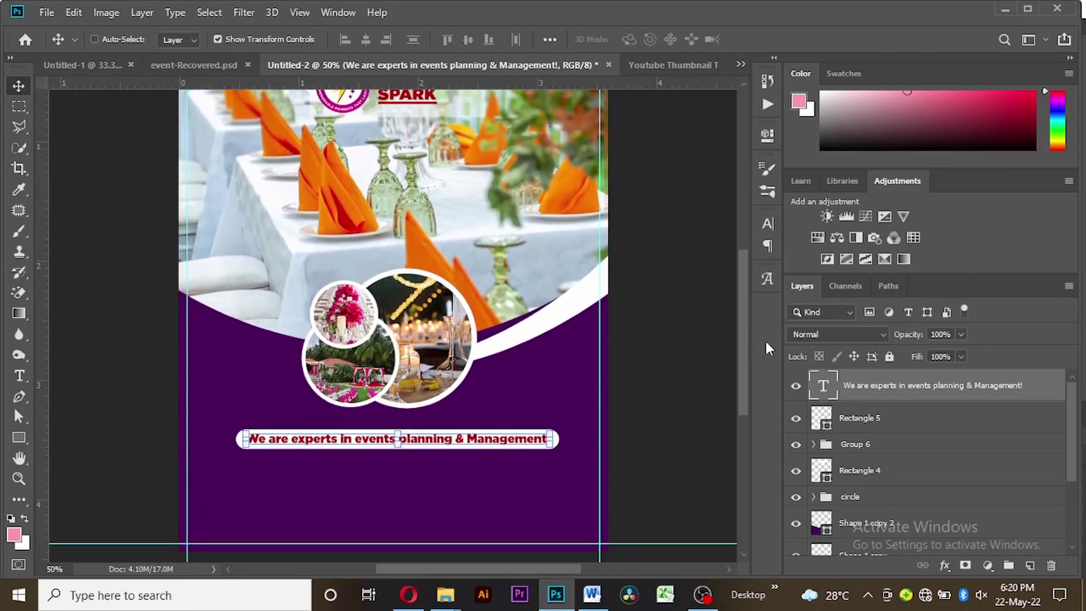
double_click(824, 386)
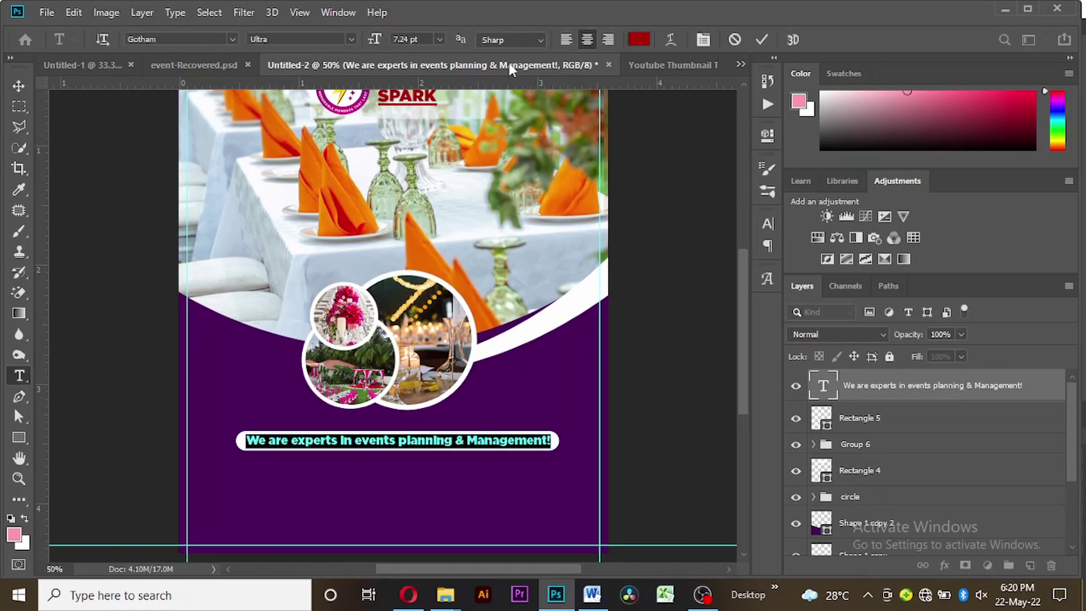
click(633, 37)
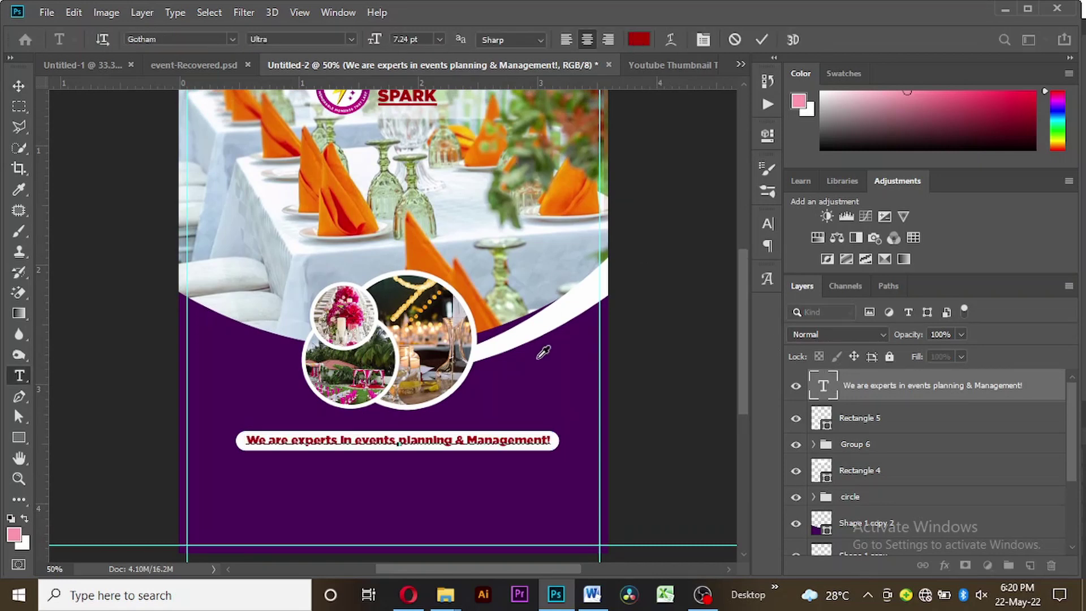
click(532, 371)
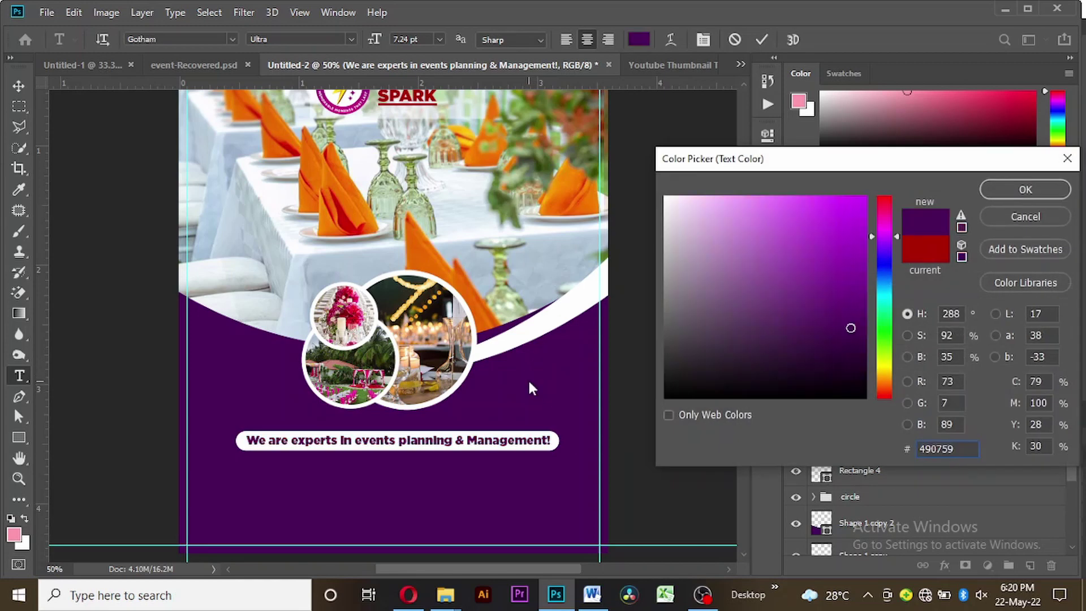
click(1013, 192)
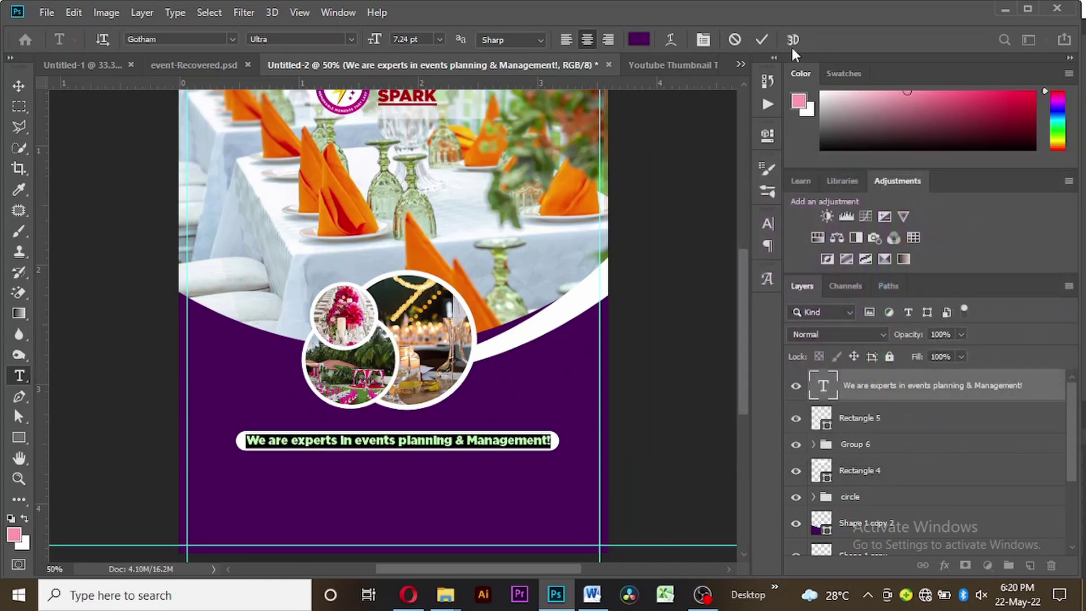
click(759, 39)
key(v)
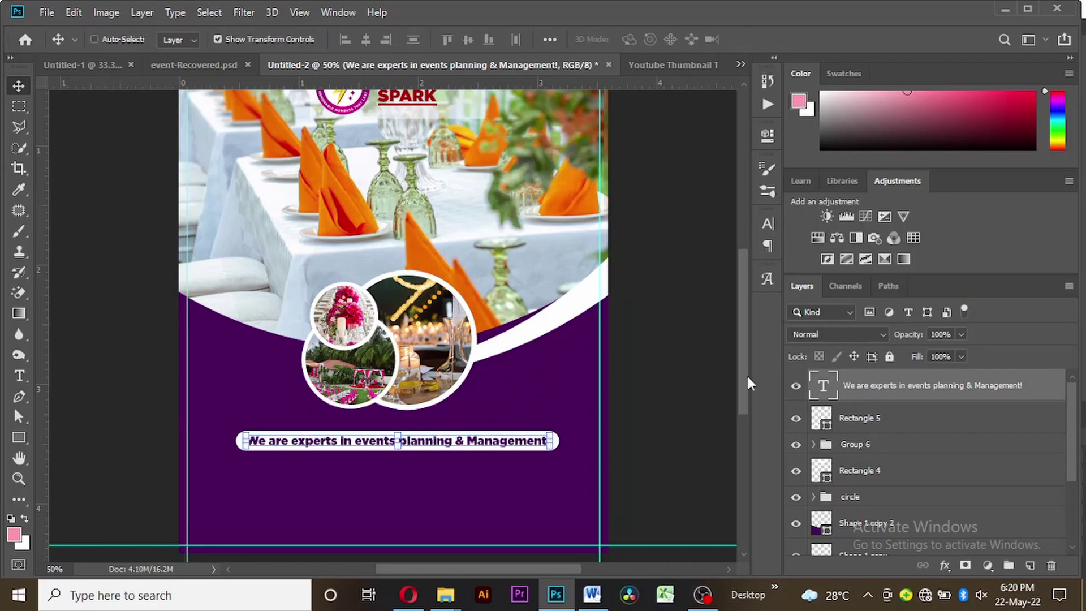
- Copy the two service list text layers from event-Recovered.psd into Untitled-2 and place them just below the tagline bar
click(199, 66)
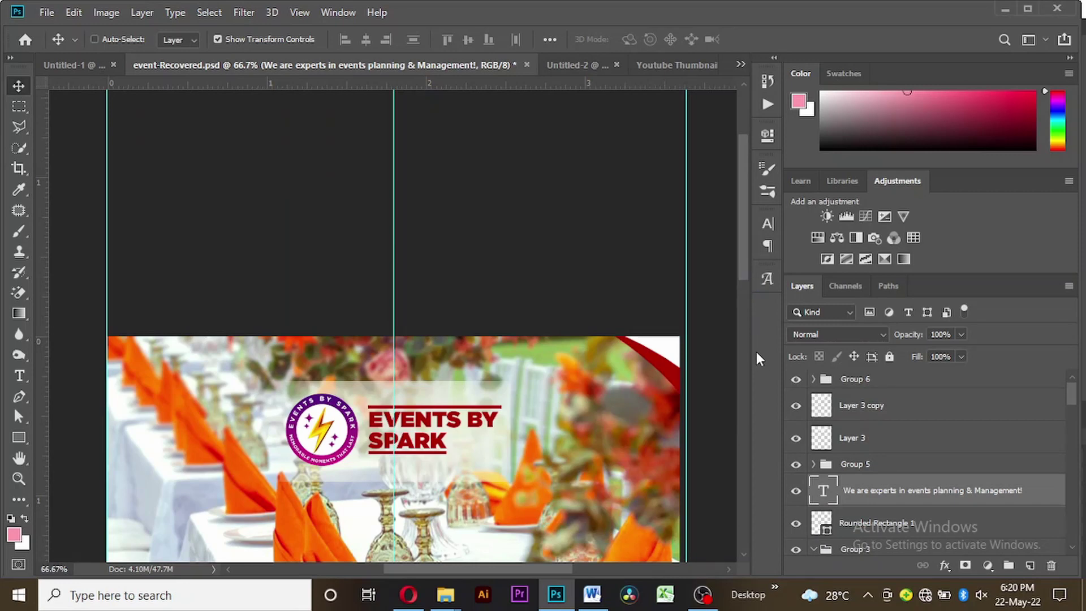
scroll(746, 351, down, 10)
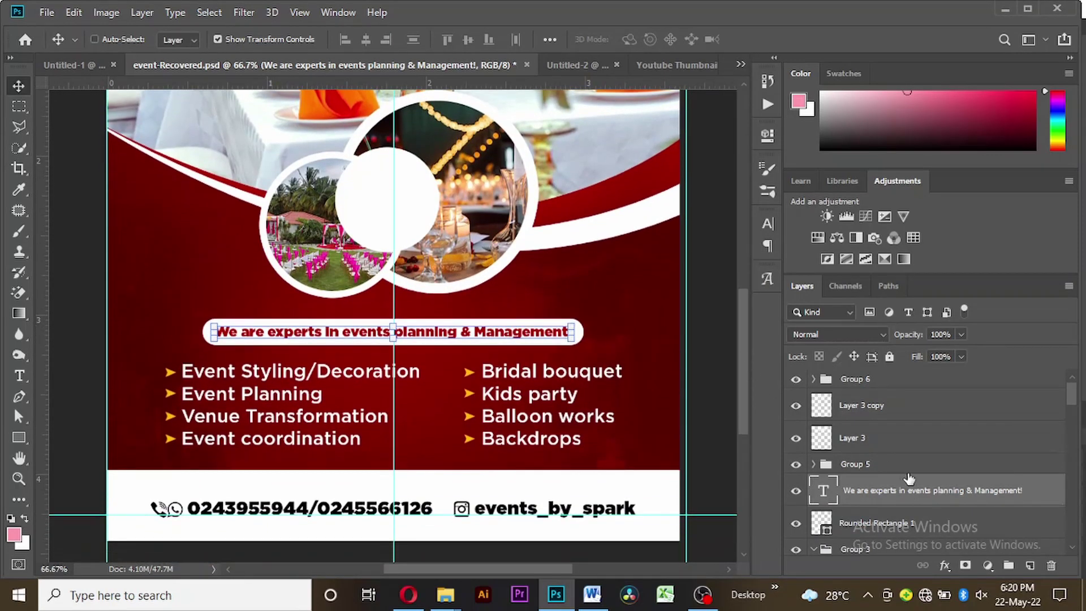
click(926, 465)
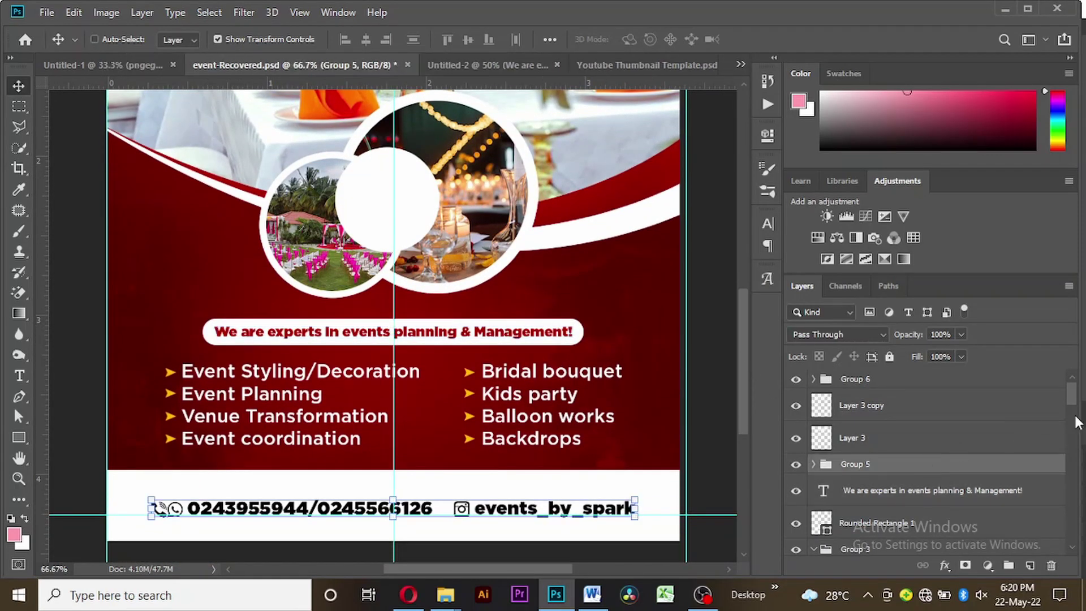
drag(1075, 397, 1077, 412)
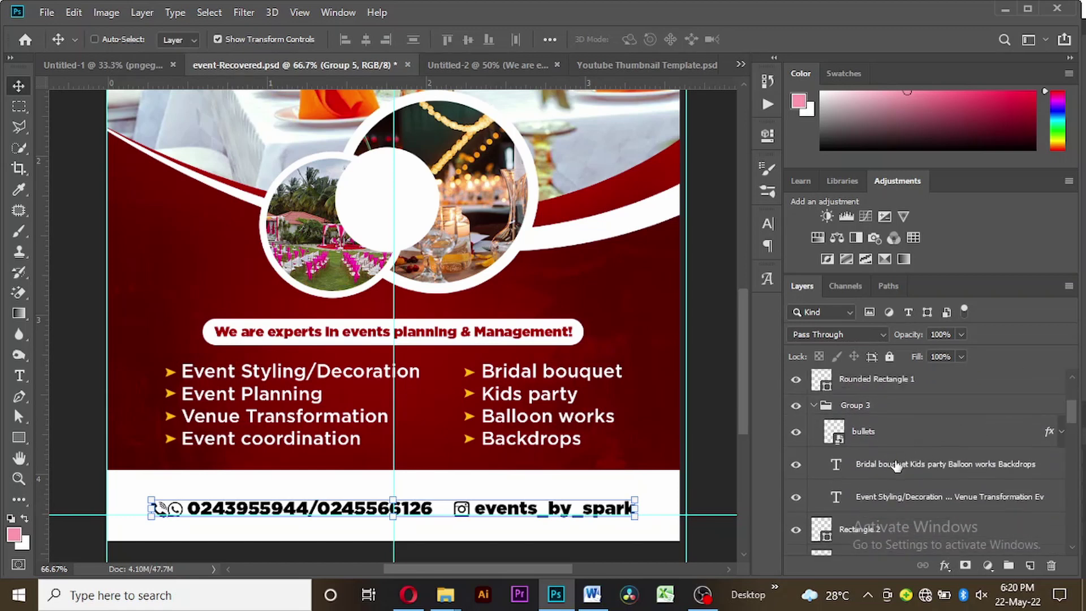
click(896, 465)
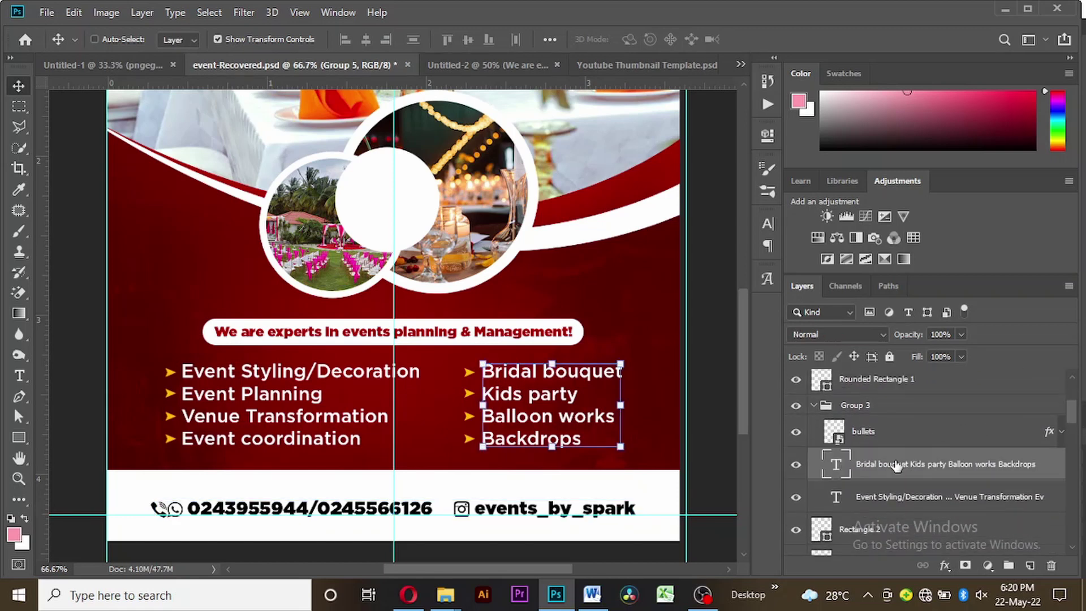
click(869, 497)
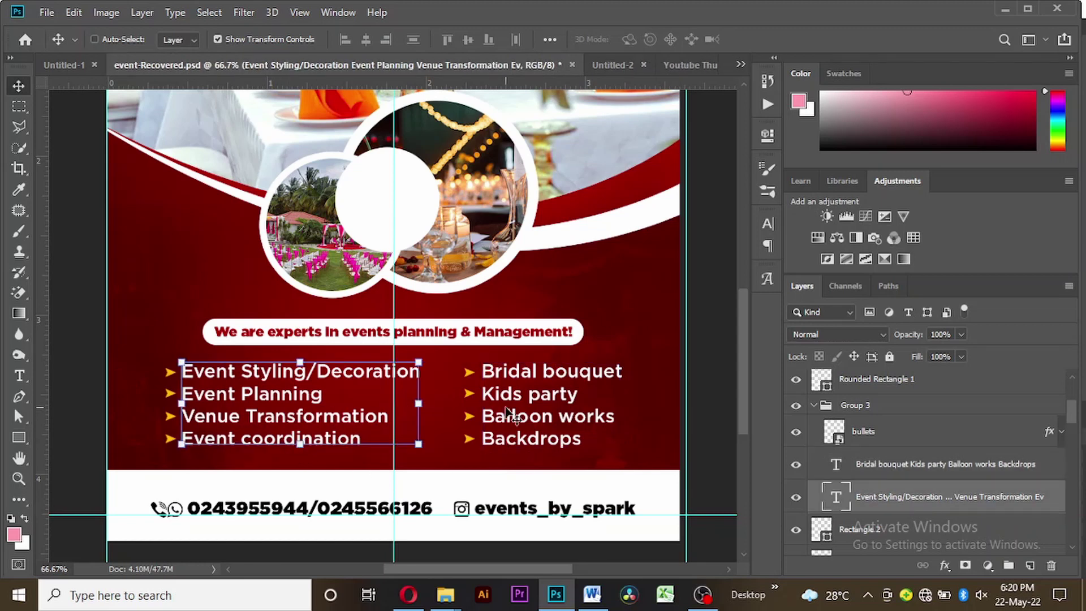
ctrl+click(849, 462)
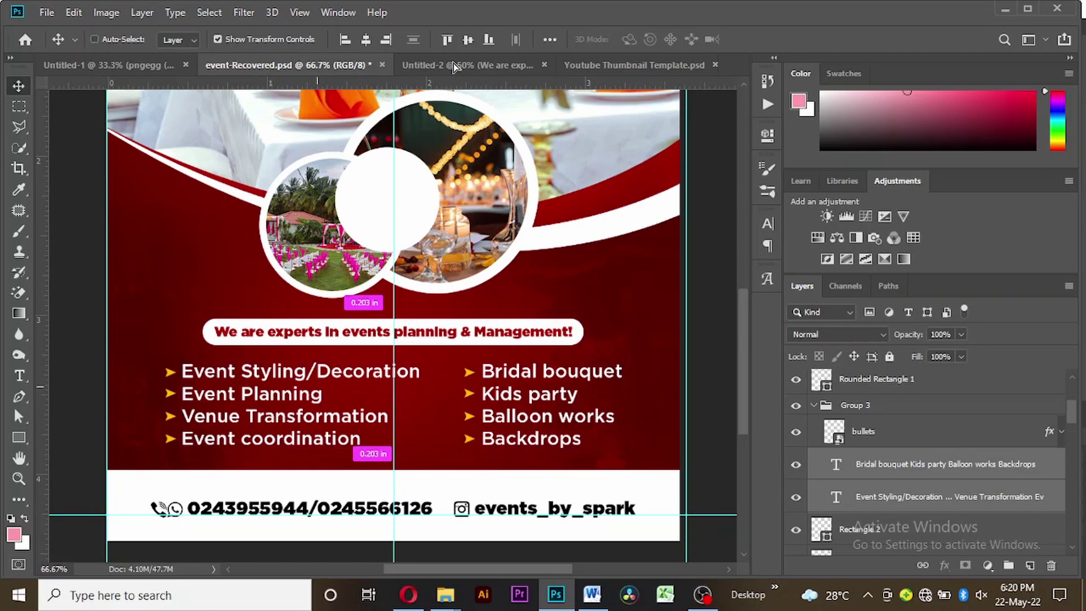
drag(454, 67, 380, 445)
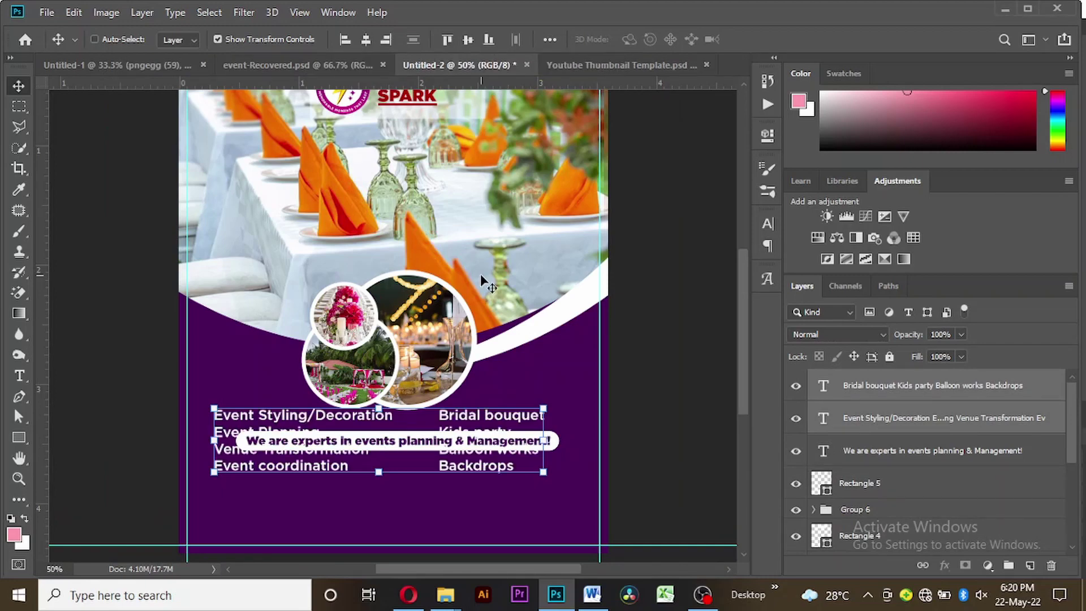
key(ctrl+minus)
drag(386, 263, 399, 302)
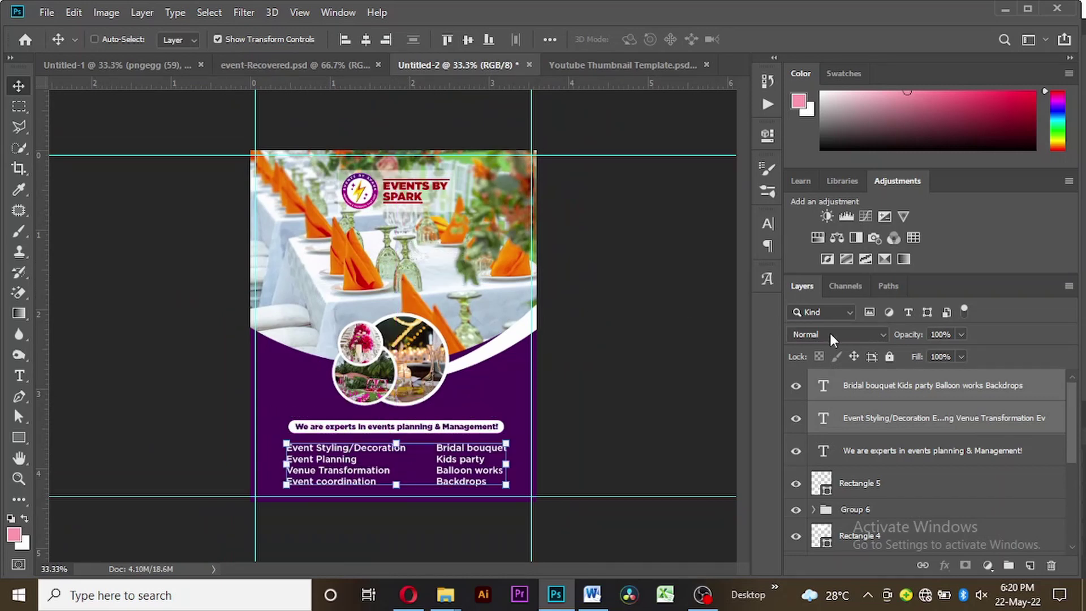
- Move the circle group together with Shape 1, Shape 1 copy and Shape 1 copy 2 upward, widening the gap above the tagline bar
drag(1075, 417, 1080, 472)
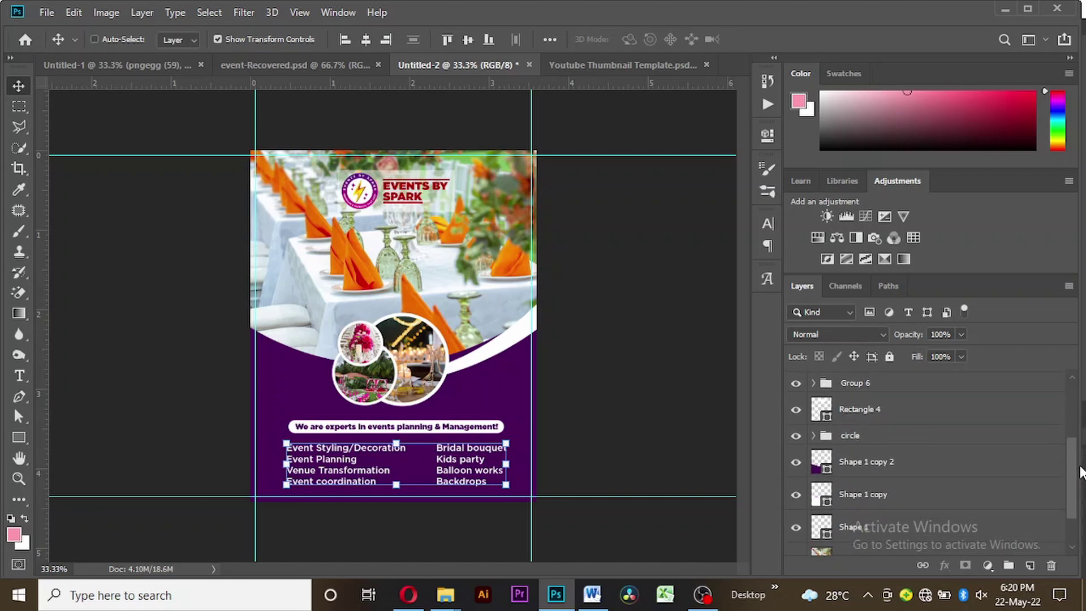
drag(1080, 472, 1077, 469)
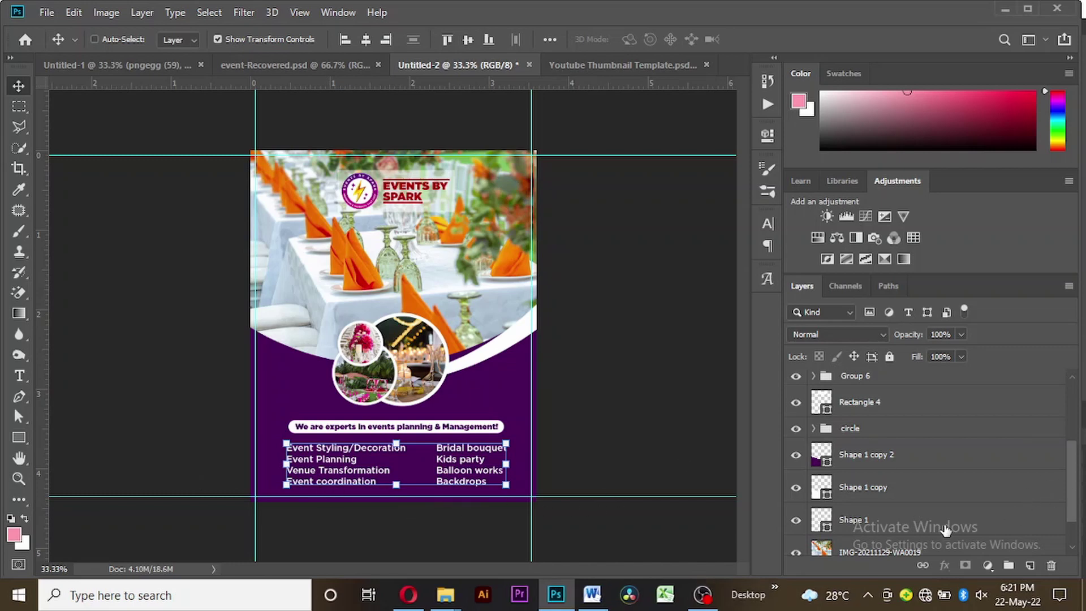
click(885, 532)
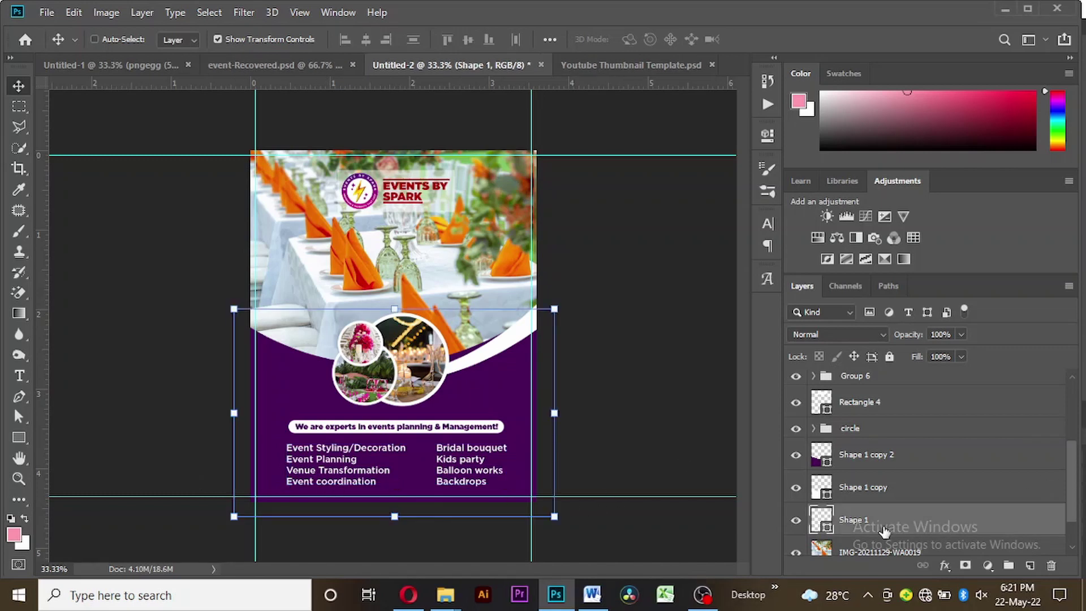
shift+click(873, 429)
key(shift+Up)
key(shift+Up)
key(shift+Up)
key(shift+Up)
key(shift+Up)
key(shift+Up)
key(shift+Up)
key(shift+Up)
key(shift+Up)
key(shift+Up)
key(shift+Up)
key(shift+Up)
key(shift+Up)
key(shift+Up)
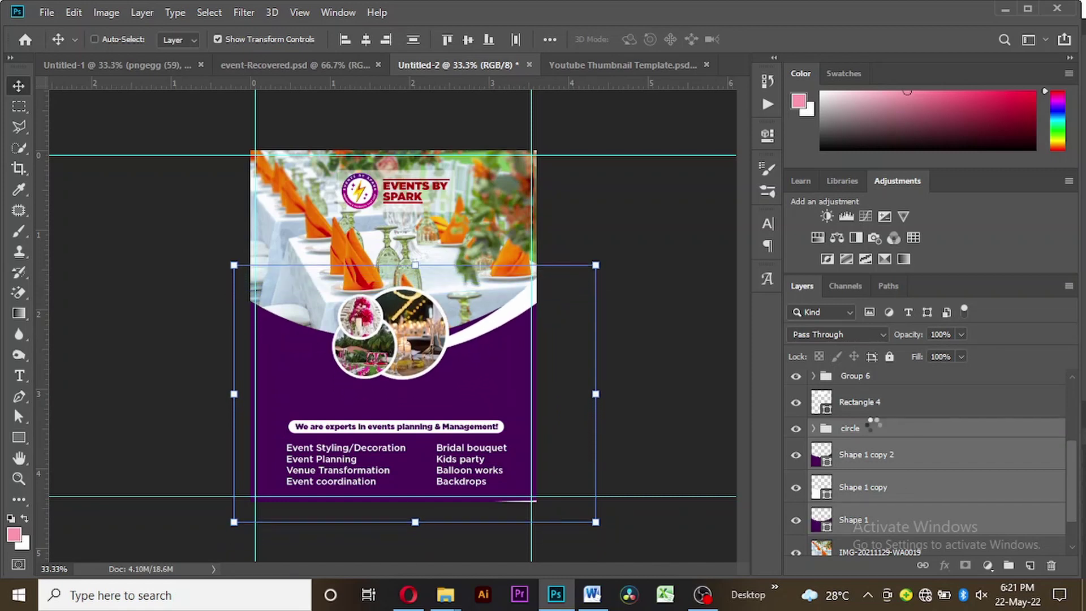
- Nudge the selected circle group and curved shapes slightly further up the flyer
key(shift+Up)
key(shift+Up)
- Move the white tagline bar, its text and both service lists up together, closer to the photo circles
drag(1073, 473, 1071, 396)
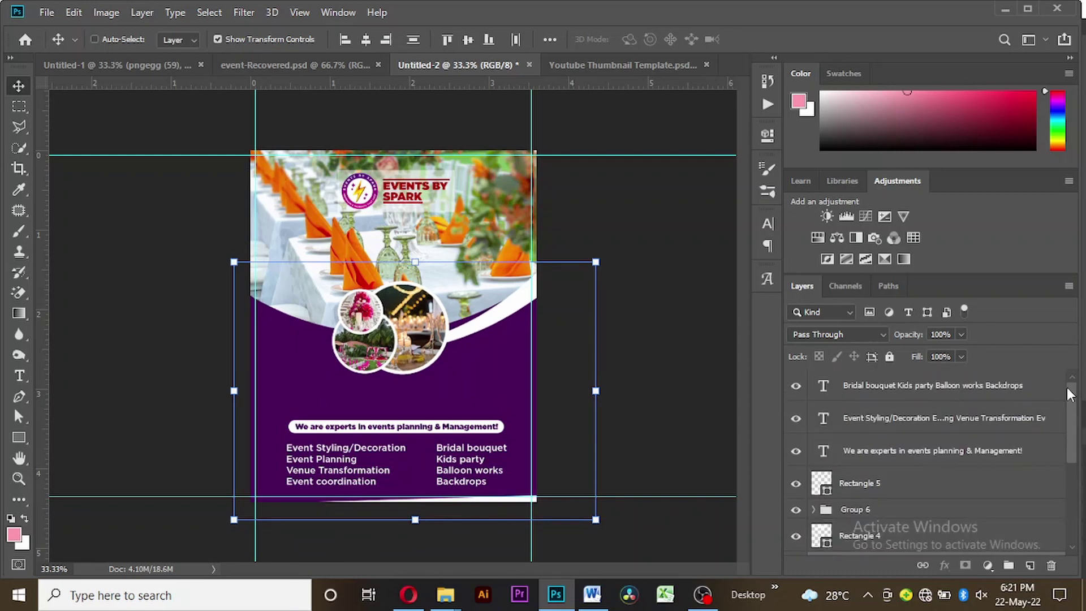
click(908, 451)
click(907, 483)
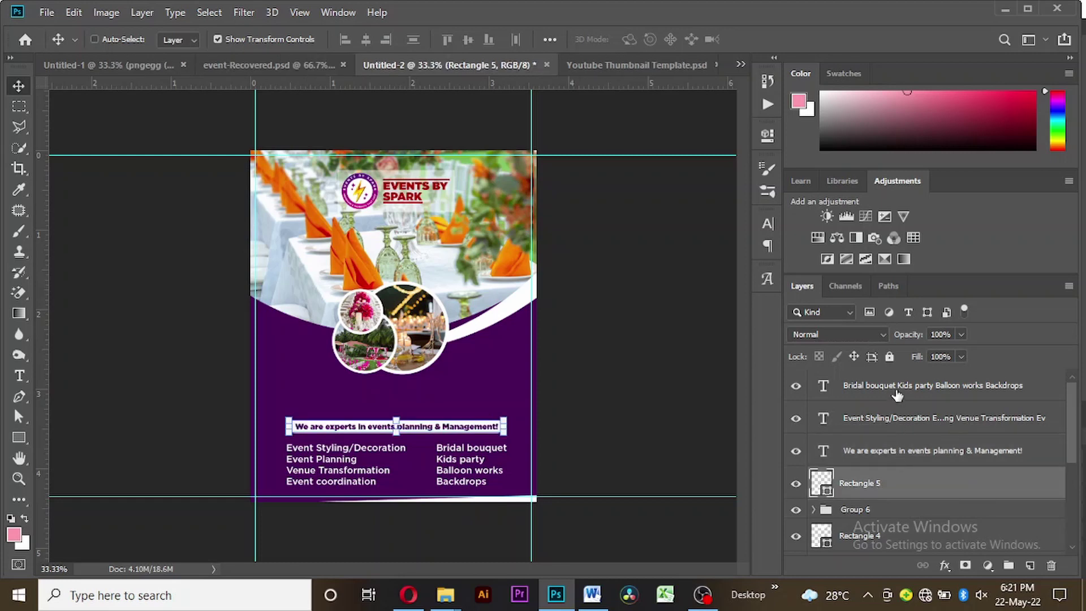
shift+click(896, 390)
key(shift+Up)
key(shift+Up)
key(shift+Up)
key(shift+Up)
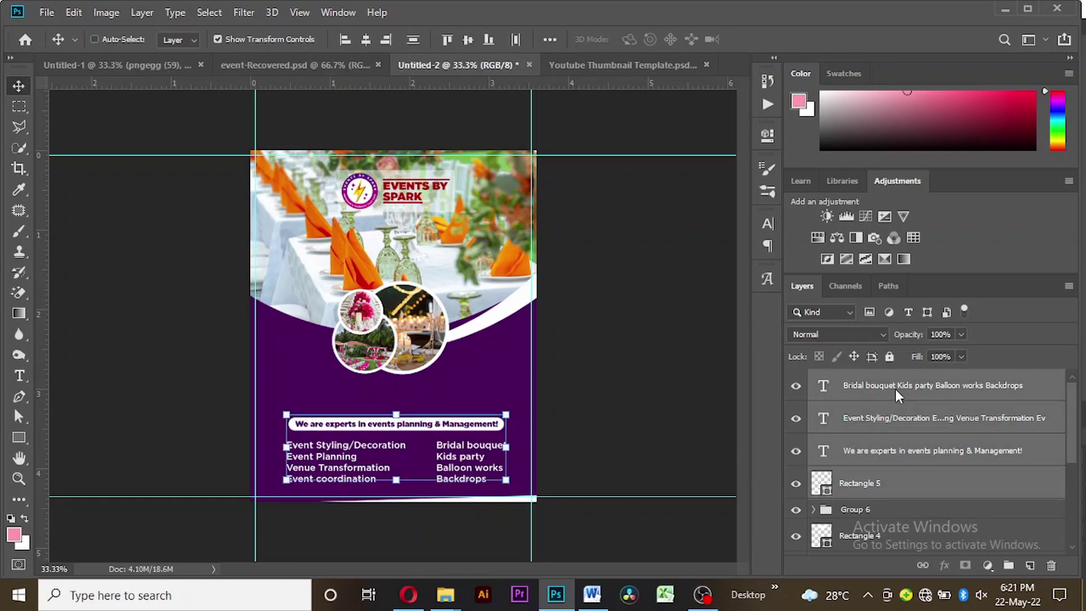
key(shift+Up)
key(shift+Up)
key(shift+Up)
key(shift+Up)
key(shift+Up)
key(shift+Up)
key(shift+Up)
key(shift+Up)
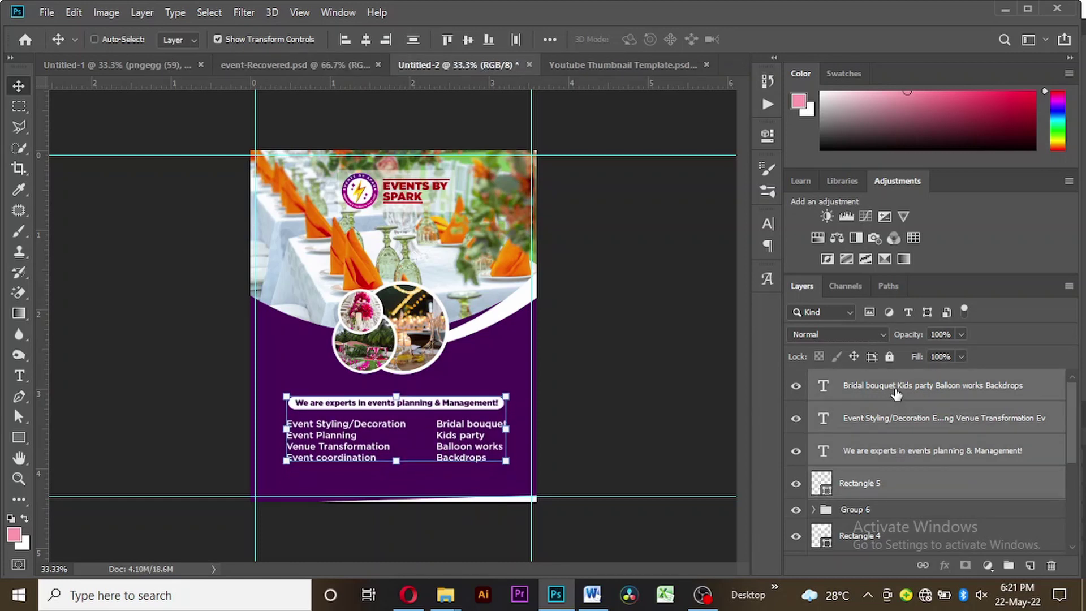
key(shift+Up)
key(shift+Up)
key(shift+Up)
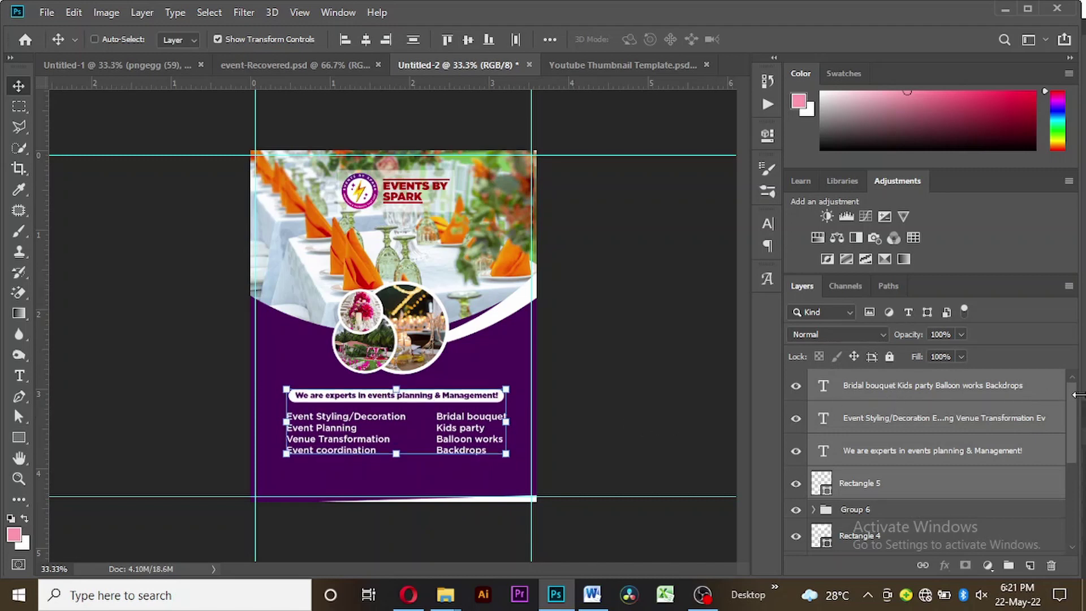
- Draw a rectangle about 1536 × 192 px across the flyer's lower edge, above all other layers, and fill it with white
click(1001, 389)
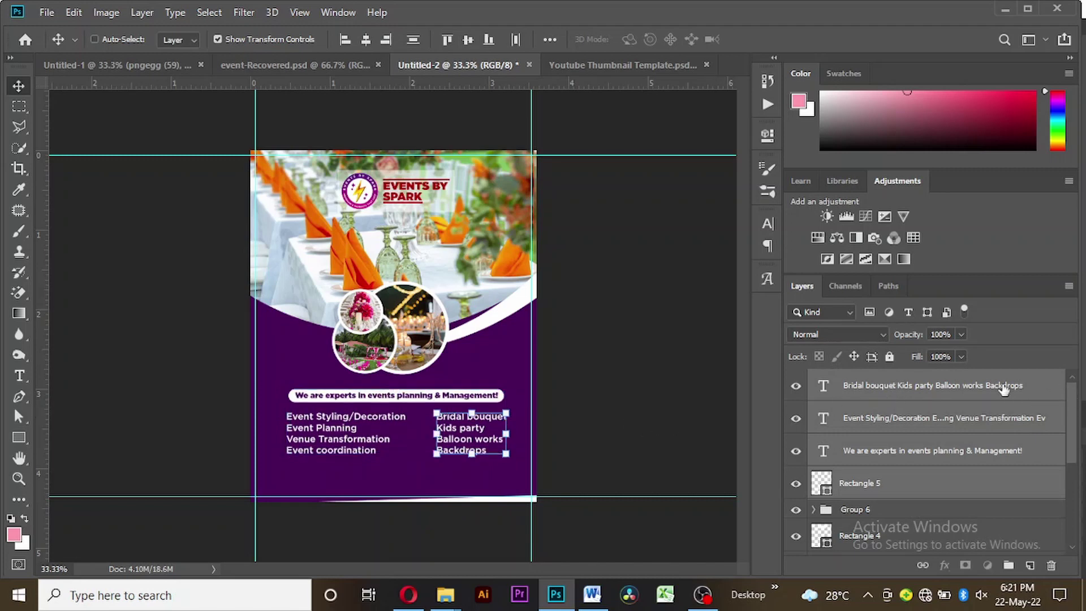
click(19, 438)
drag(200, 468, 607, 518)
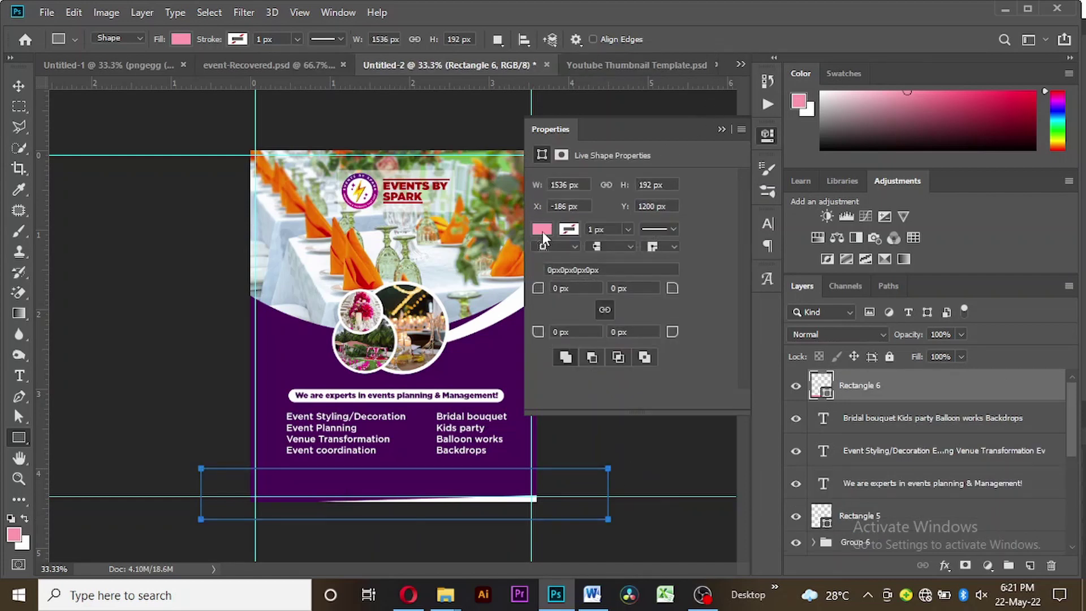
click(542, 229)
click(542, 312)
click(724, 129)
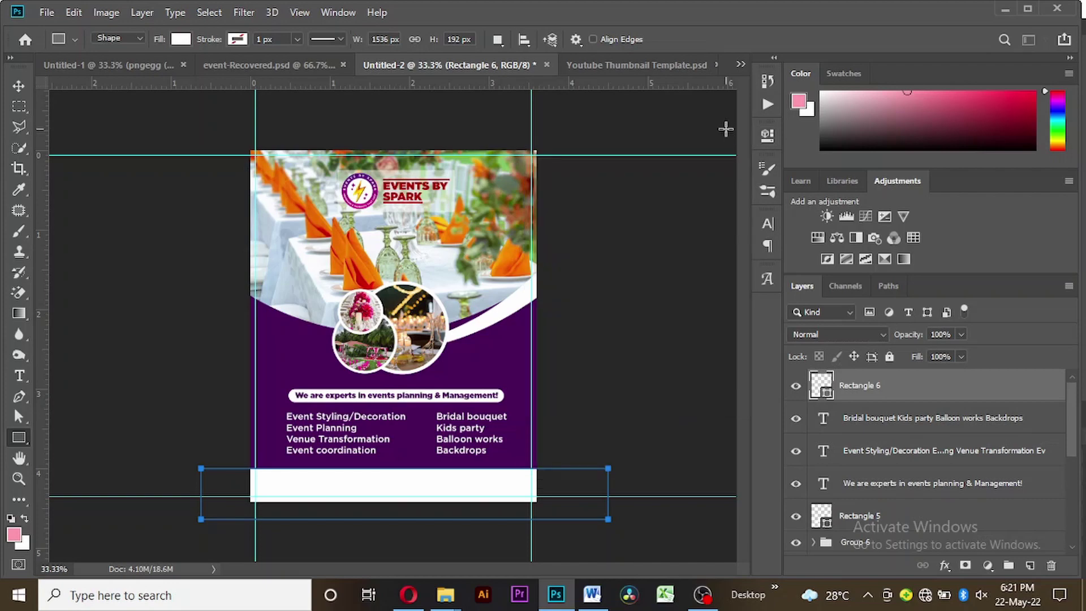
key(v)
- Copy the bullets layer from event-Recovered.psd into Untitled-2 and align the yellow arrows in front of the service list lines
key(ctrl+plus)
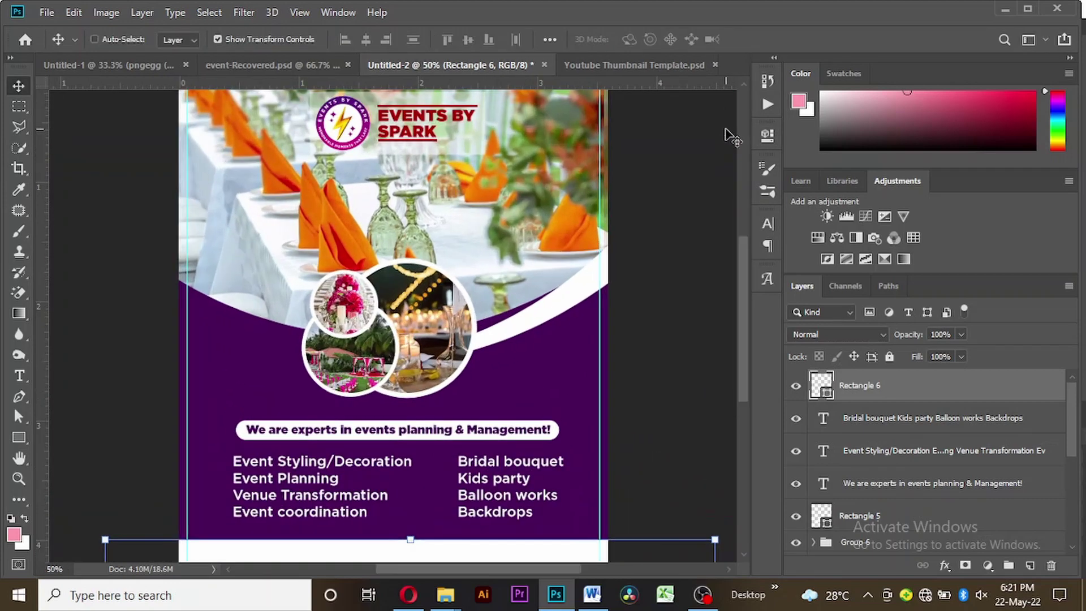
drag(741, 262, 746, 280)
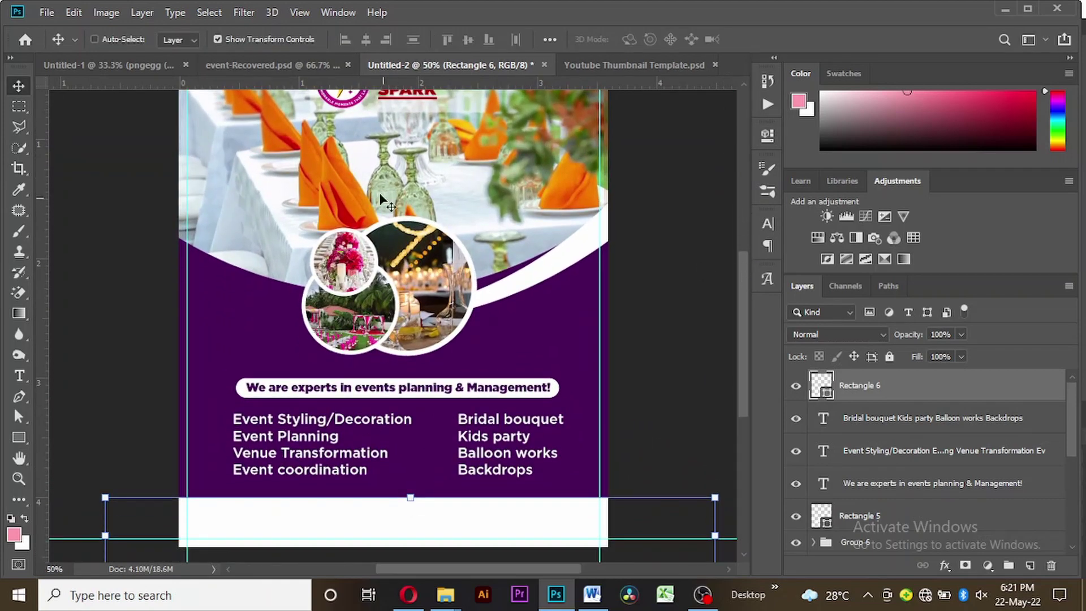
click(307, 65)
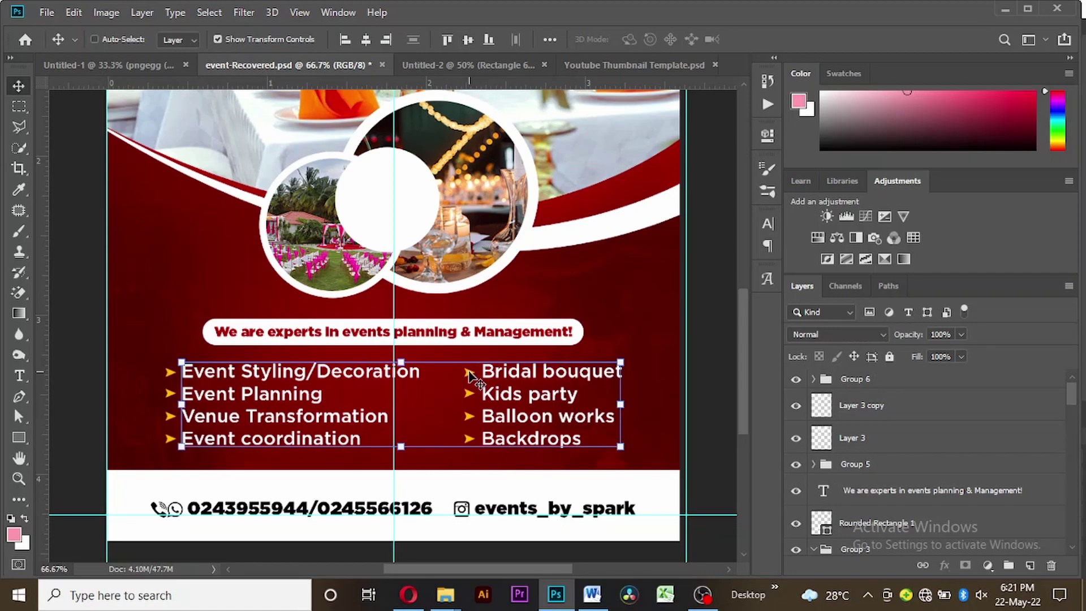
key(ctrl+plus)
key(ctrl+plus)
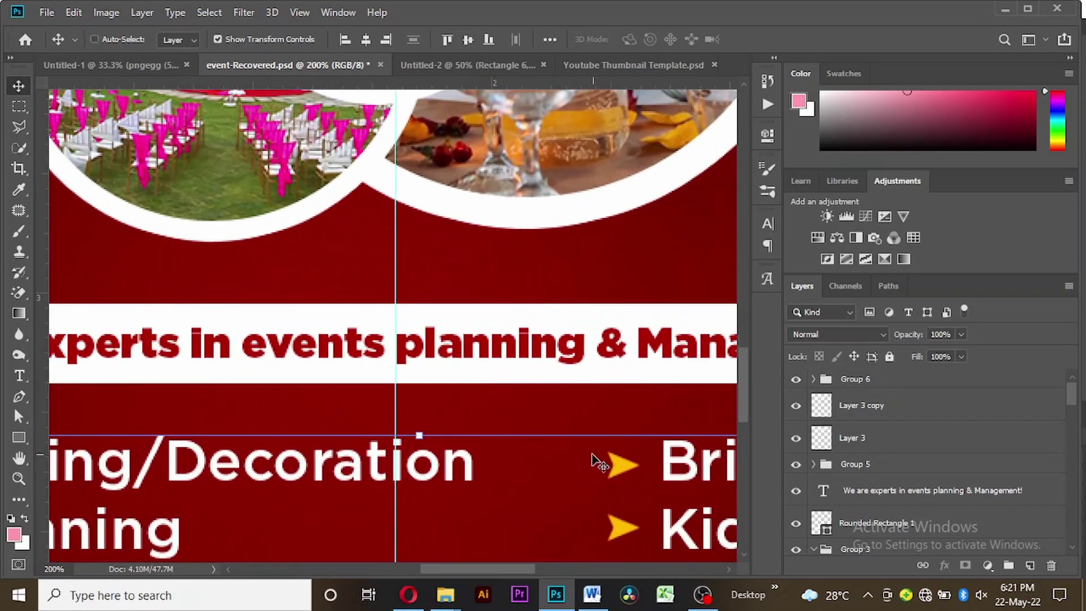
key(ctrl+minus)
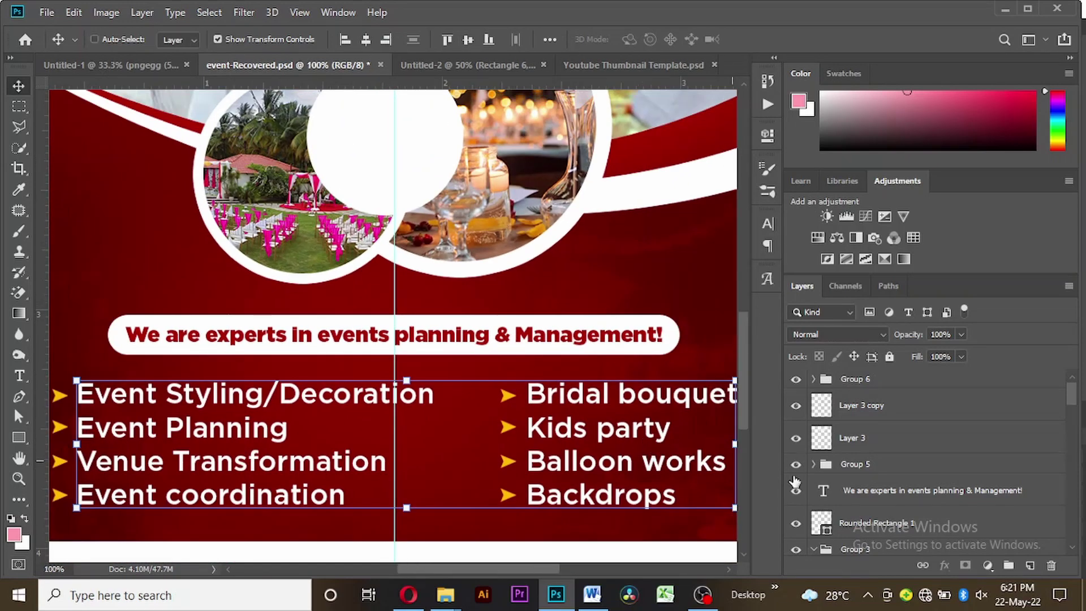
click(856, 465)
key(ctrl+minus)
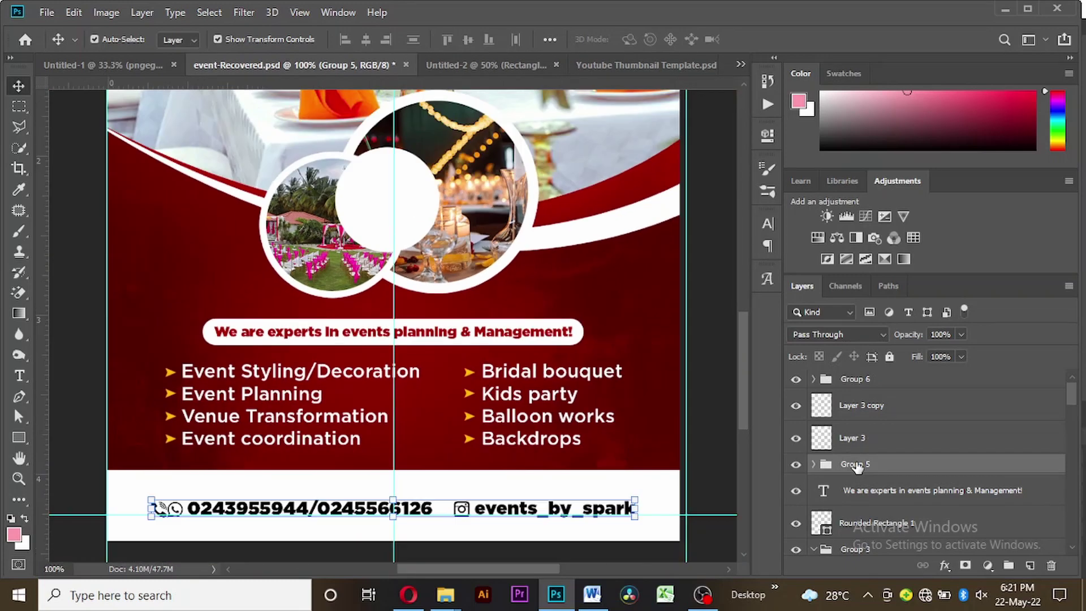
click(892, 524)
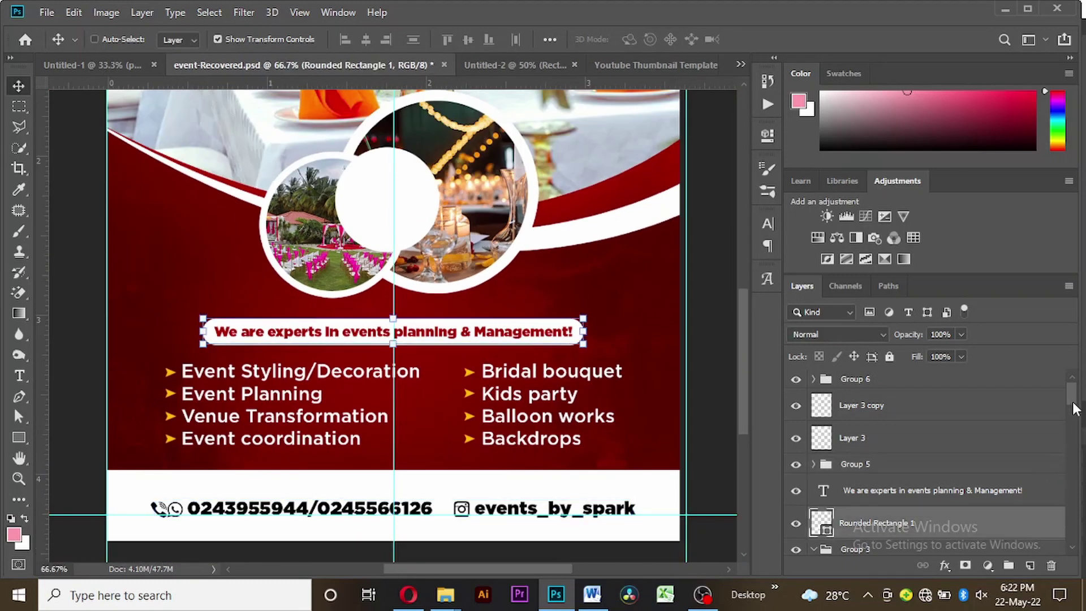
drag(1074, 408, 1074, 425)
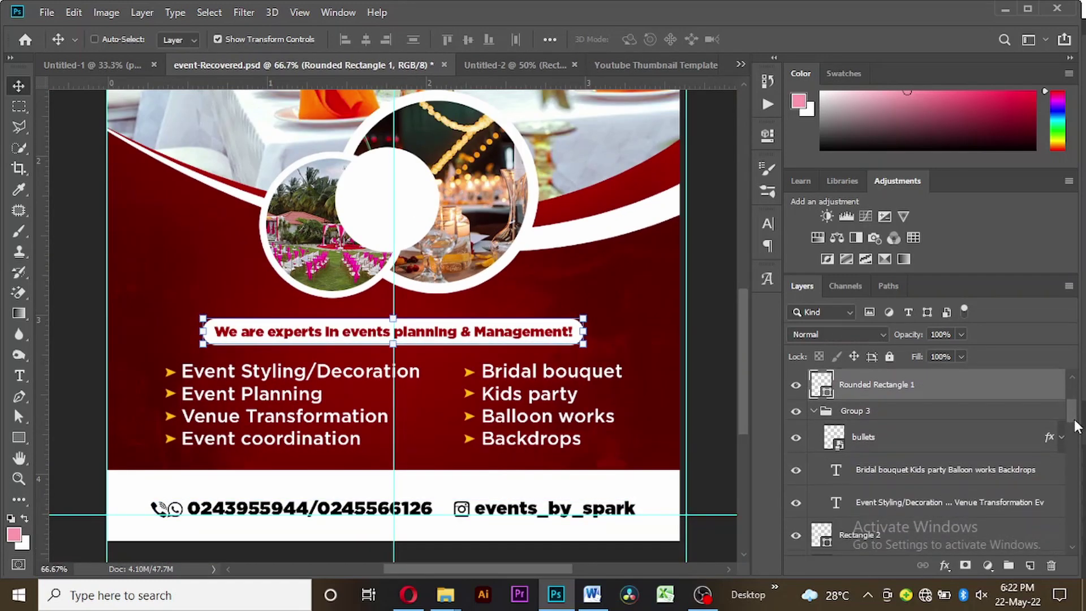
click(838, 437)
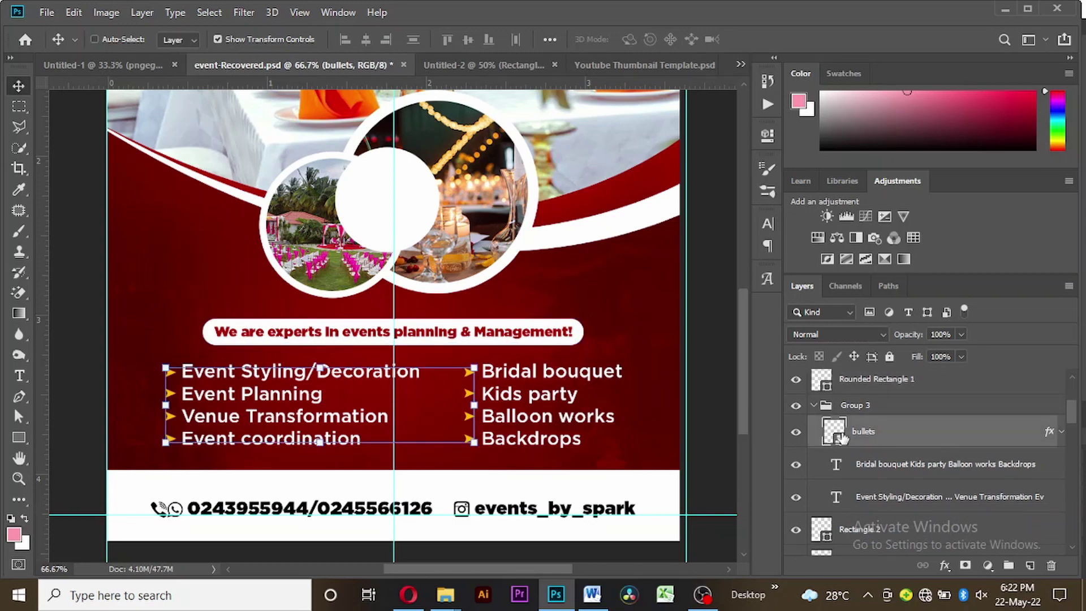
drag(374, 421, 363, 455)
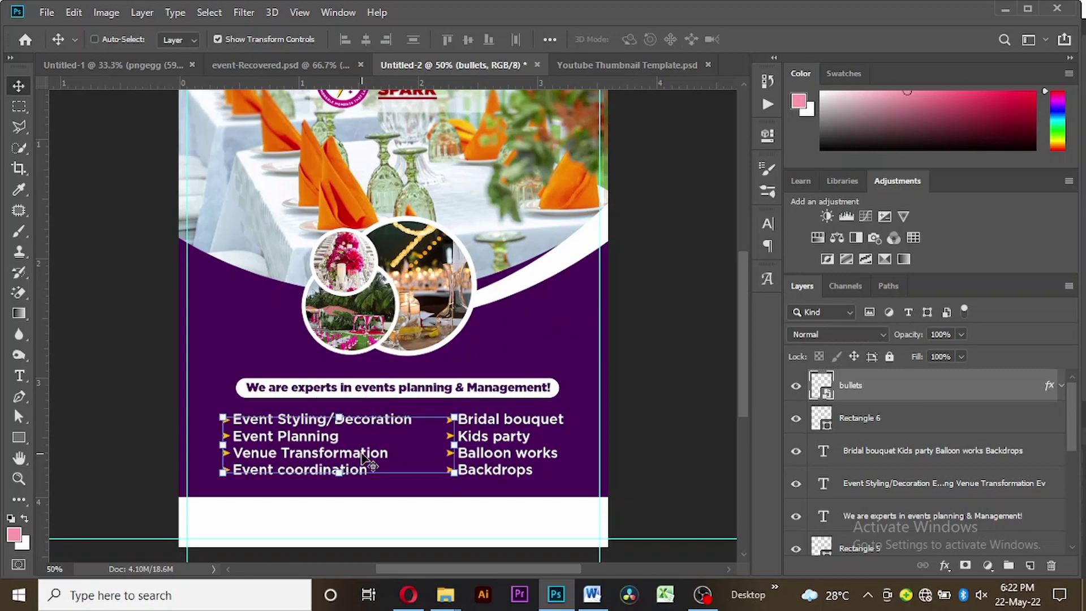
- Move the bullets layer below Rectangle 6 in the layer order
key(ctrl+minus)
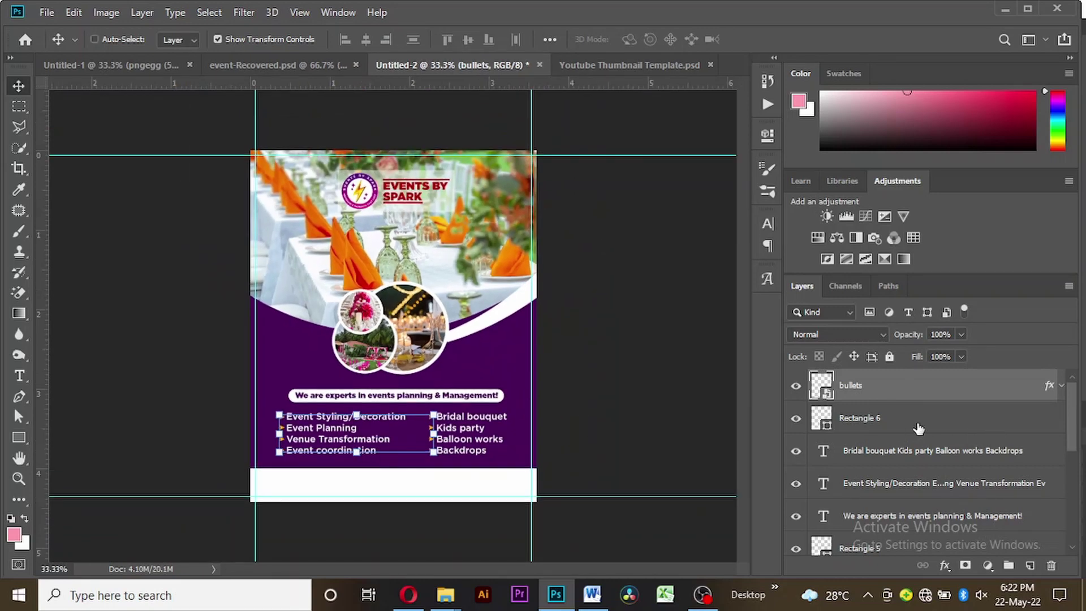
click(914, 429)
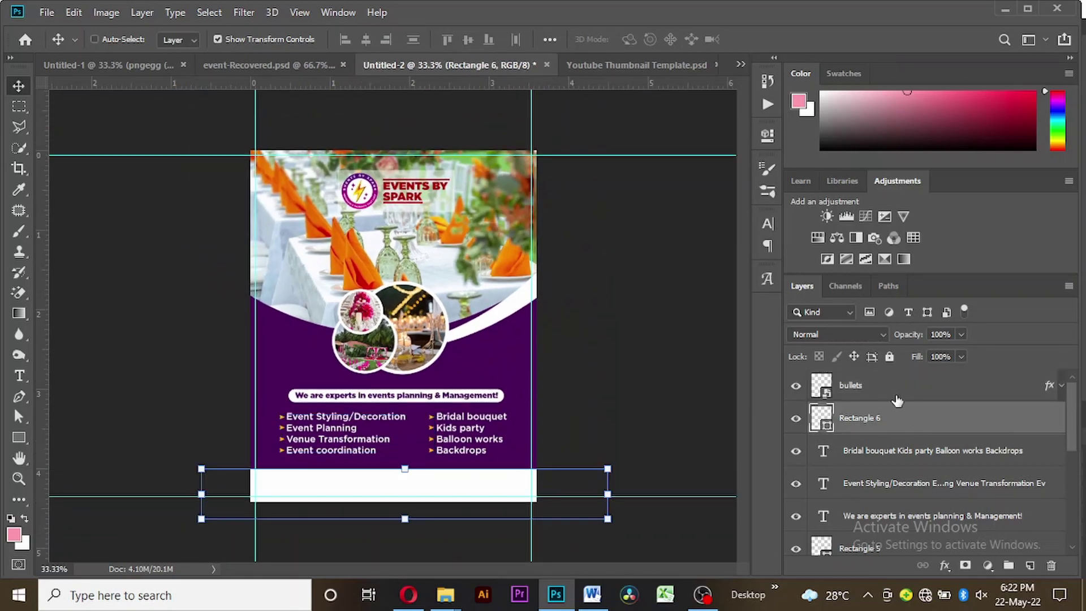
drag(887, 386, 892, 429)
- Move the tagline text and its white bar, Rectangle 5, slightly down toward the service lists
drag(1070, 401, 1072, 414)
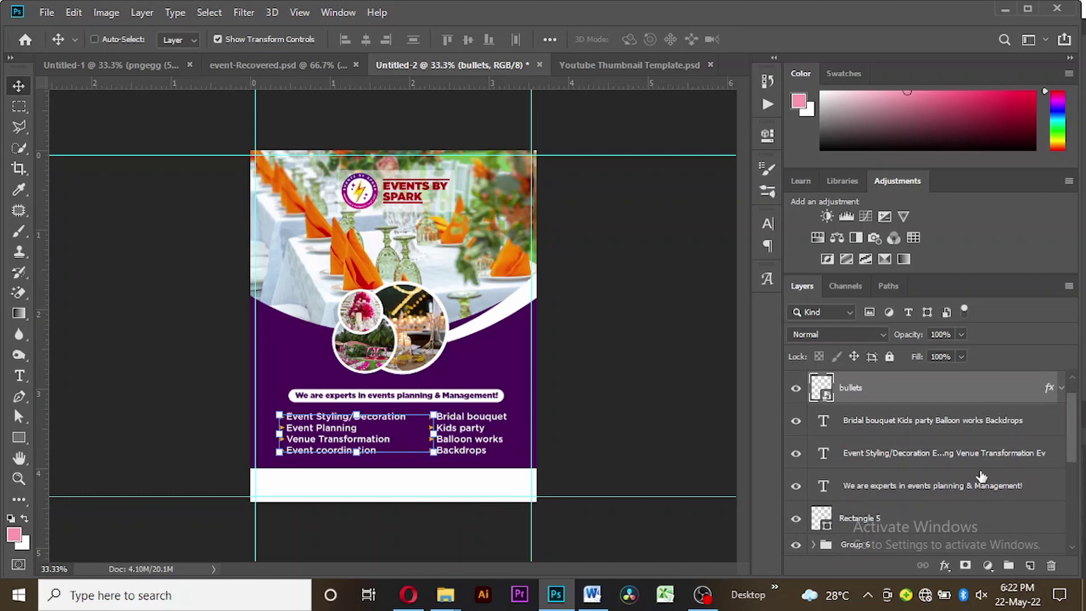
click(903, 487)
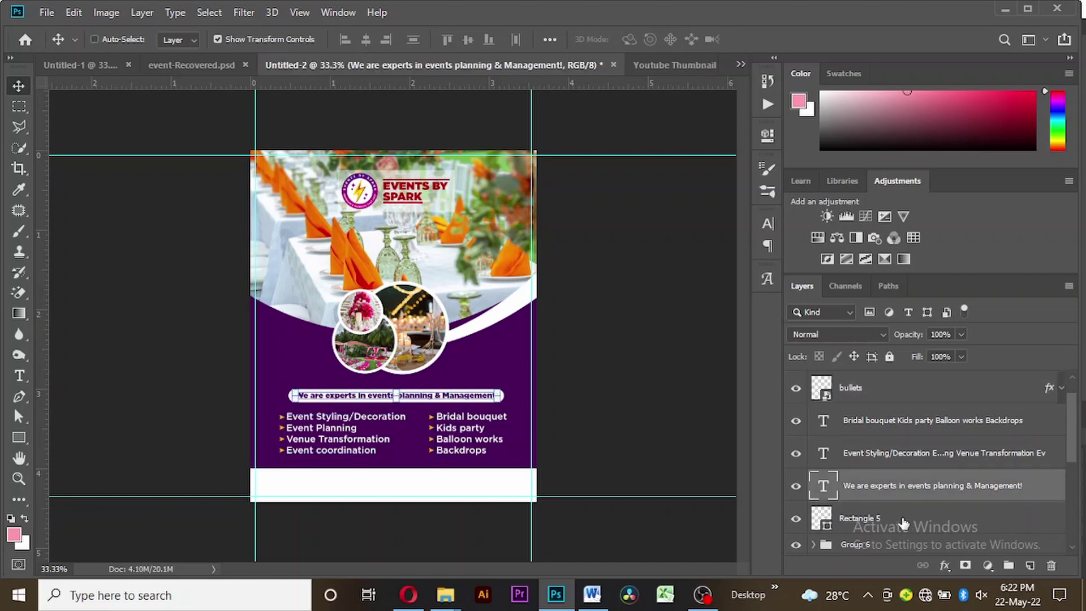
shift+click(903, 519)
key(shift+Down)
key(shift+Down)
key(shift+Down)
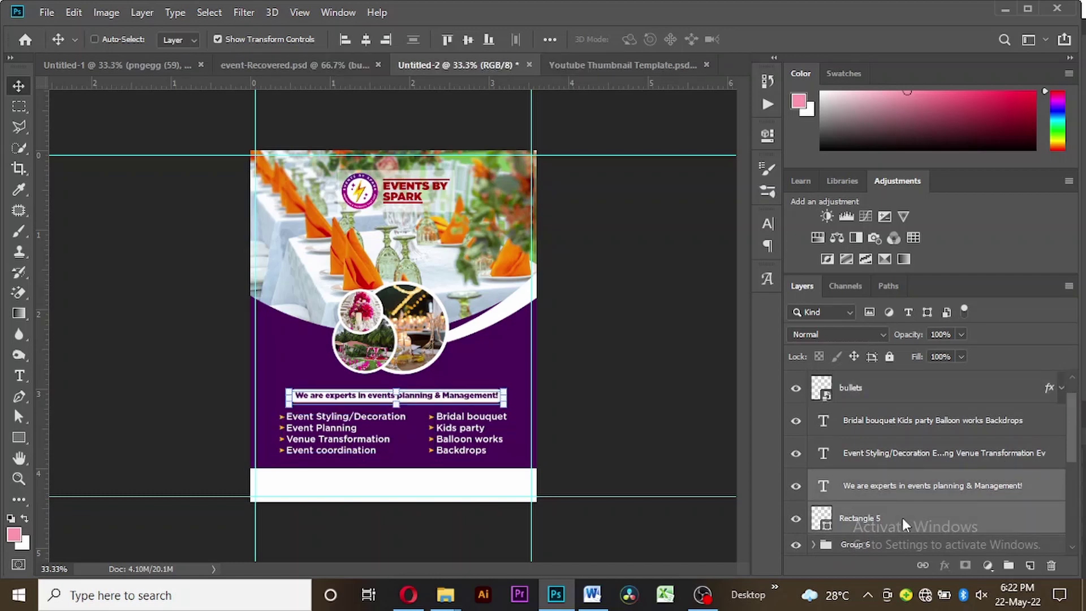
- Group the bullets layer, both service list texts and the tagline text
shift+click(869, 394)
key(ctrl+g)
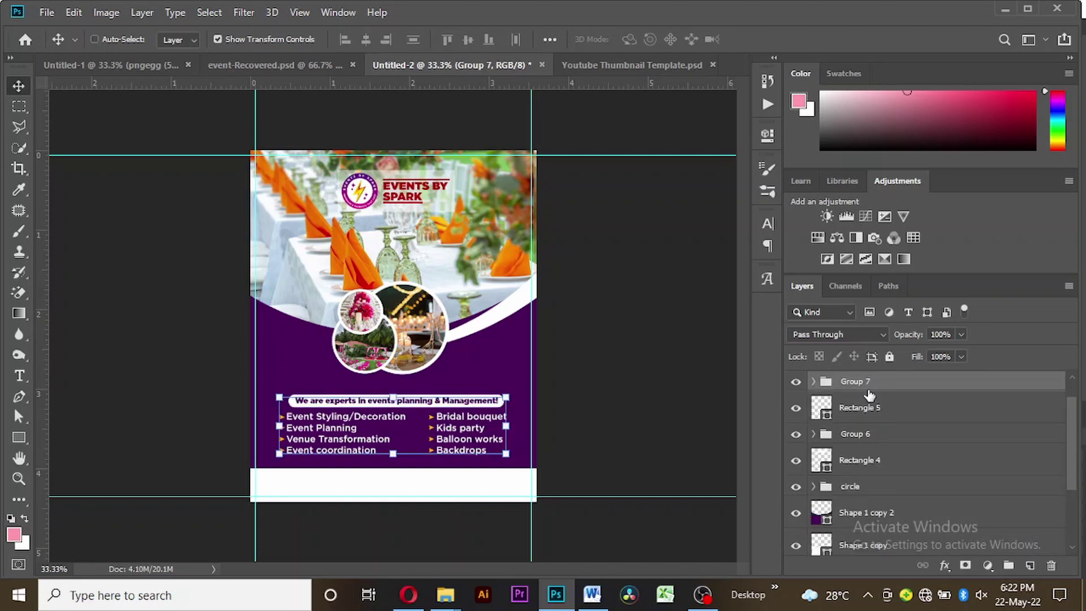
- Try moving Group 7 upward, and return it to its original position
key(shift+Up)
key(shift+Up)
key(shift+Up)
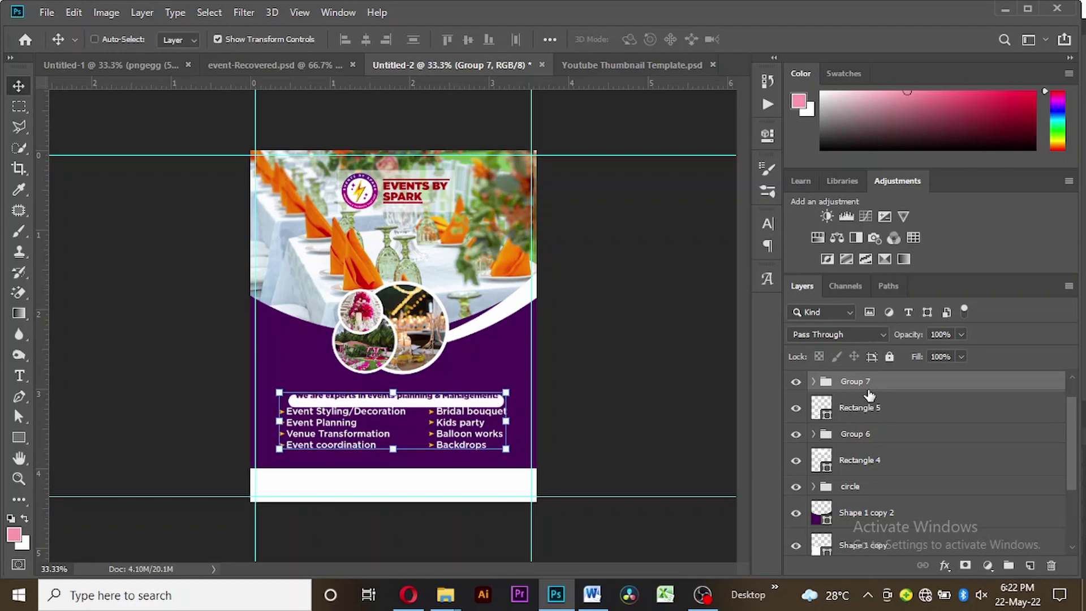
key(shift+Down)
key(shift+Down)
key(shift+Down)
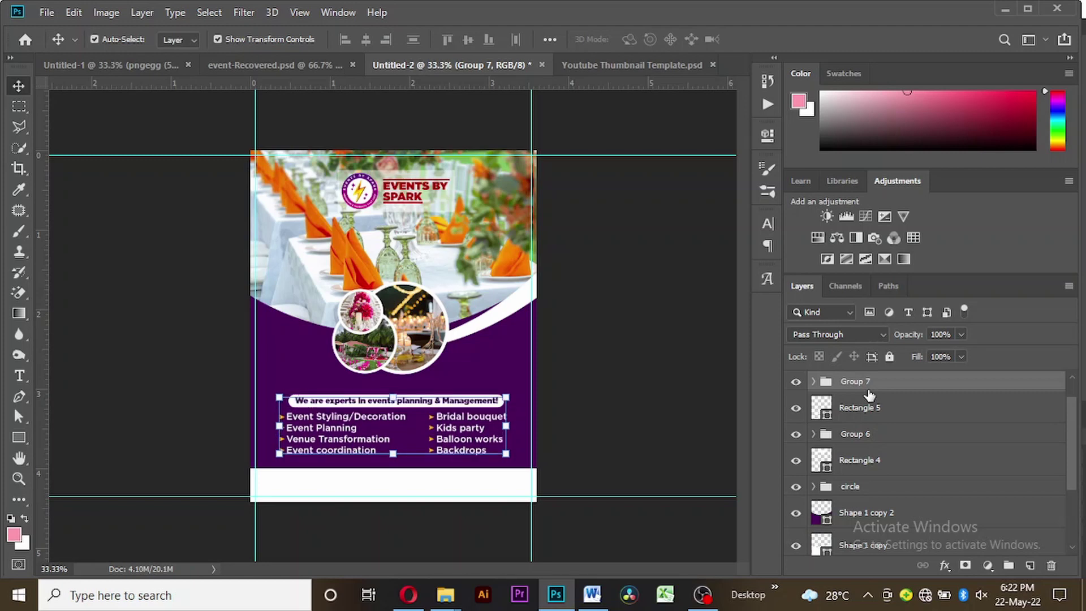
- Put Rectangle 5 into Group 7, beneath the tagline text in the layer order, and collapse the group
drag(863, 406, 829, 383)
click(814, 382)
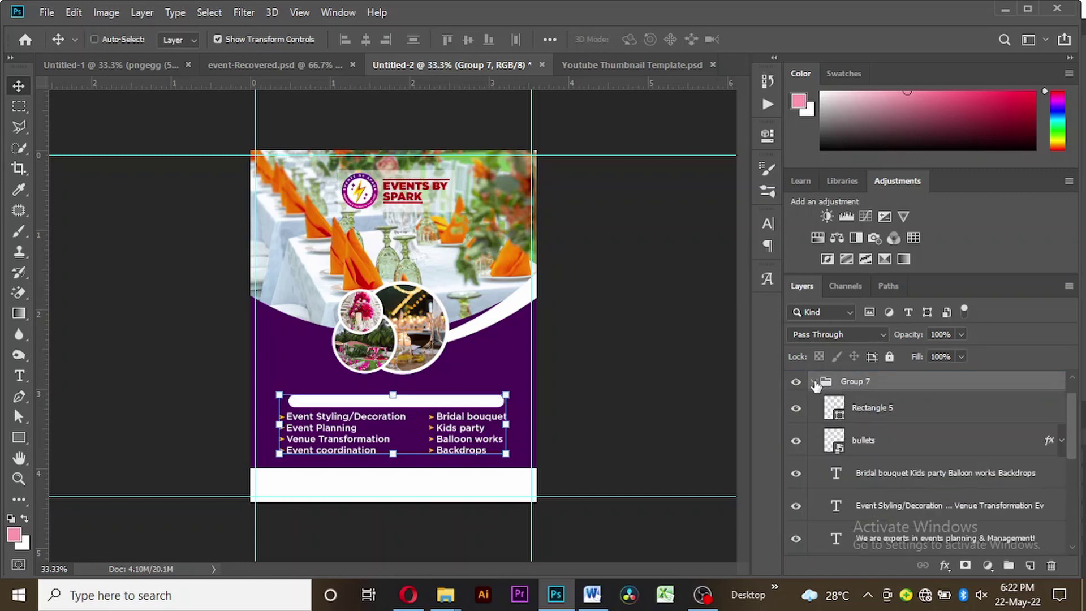
drag(1040, 400, 979, 490)
drag(1072, 461, 1071, 407)
click(814, 411)
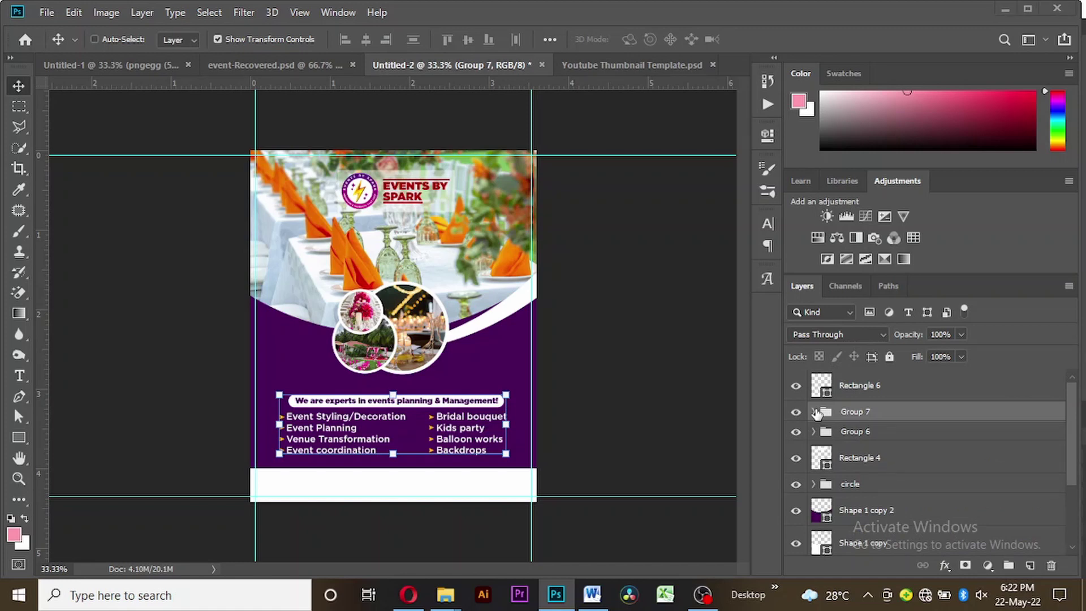
- Move the whole Group 7 slightly upward, away from the white footer strip
key(shift+Up)
key(shift+Up)
key(shift+Up)
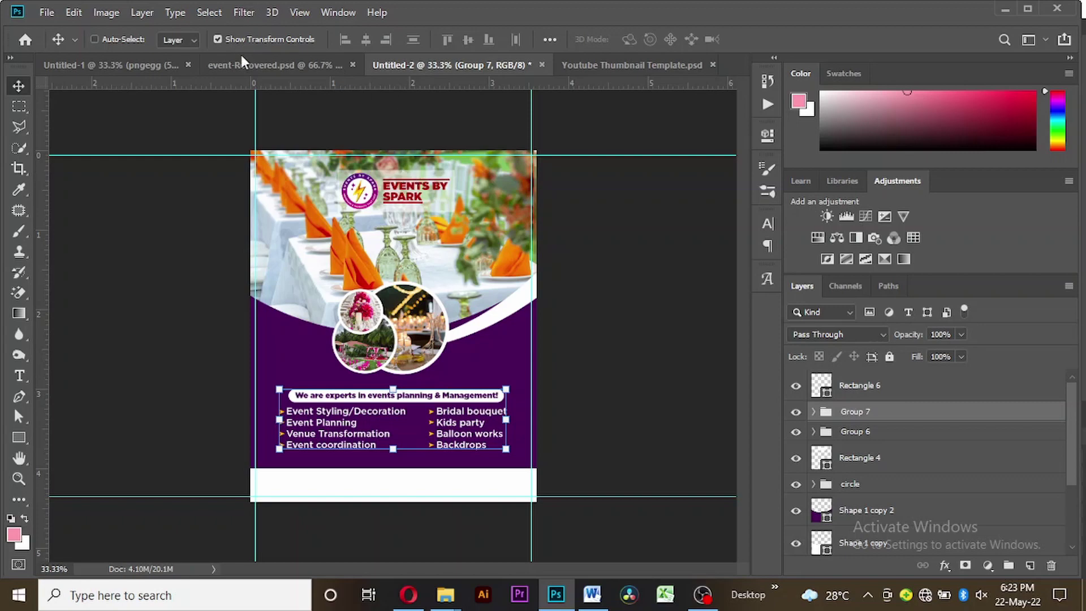
- Copy Group 5, the contact details, from event-Recovered.psd into the Untitled-2 flyer
click(281, 73)
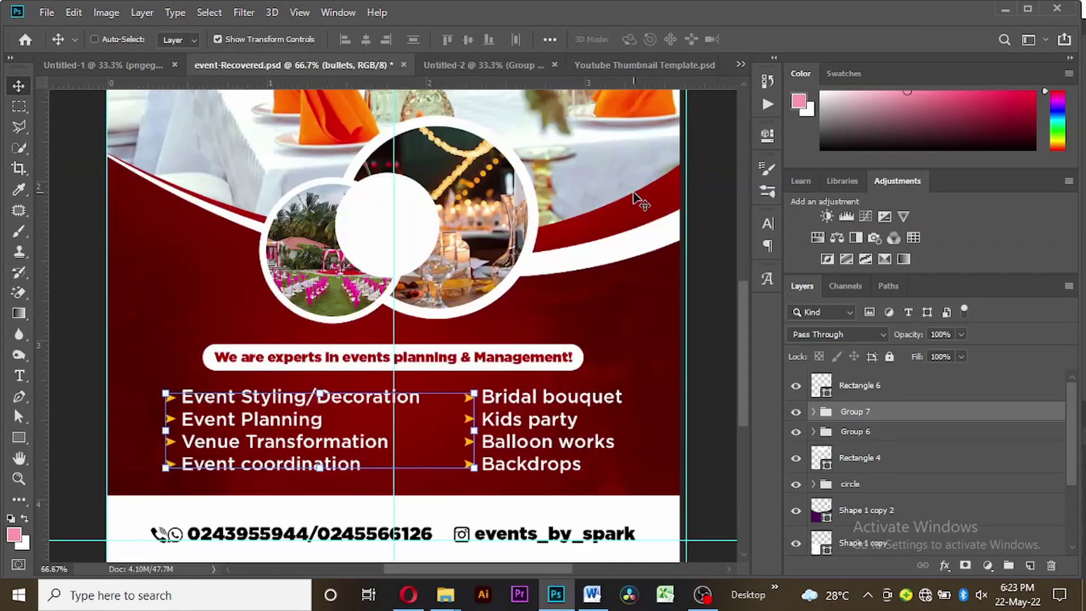
drag(739, 322, 758, 348)
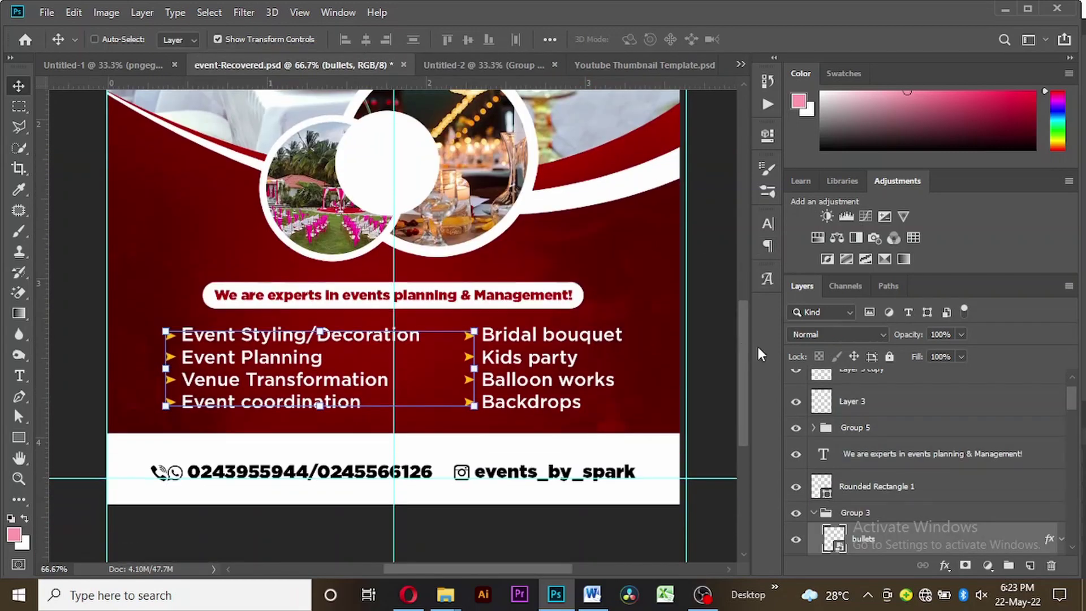
drag(1071, 401, 1070, 388)
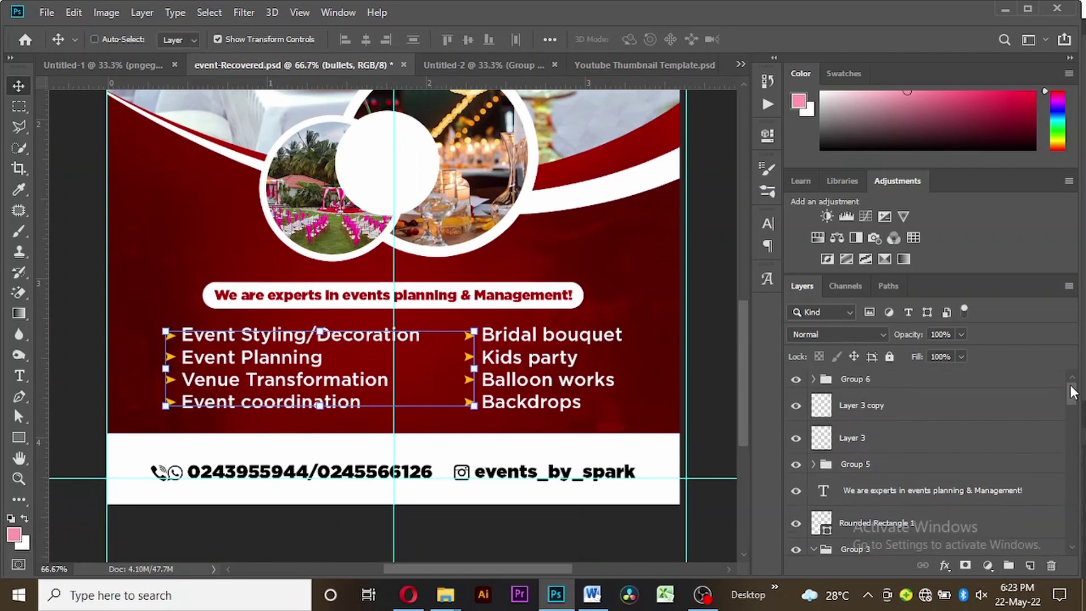
click(1033, 380)
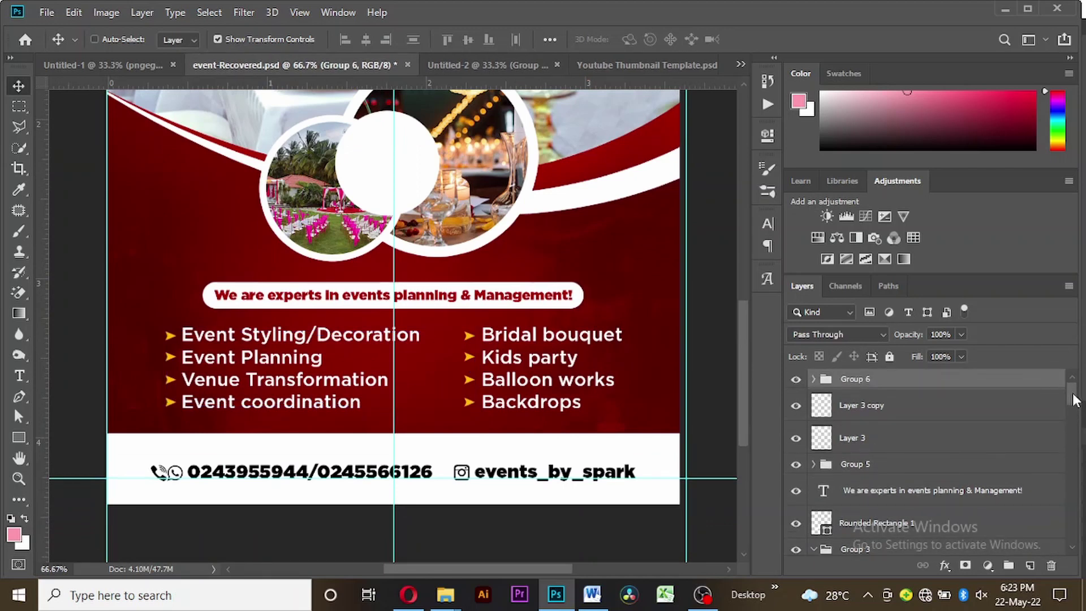
drag(1075, 399, 1077, 411)
click(945, 394)
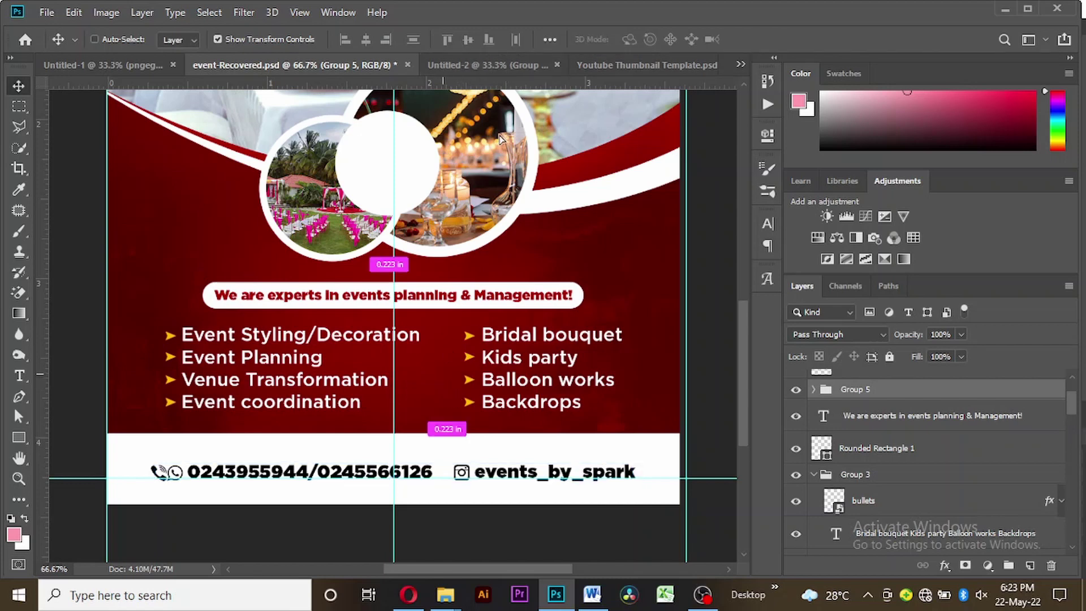
key(shift+Up)
key(shift+Up)
key(shift+Up)
key(shift+Up)
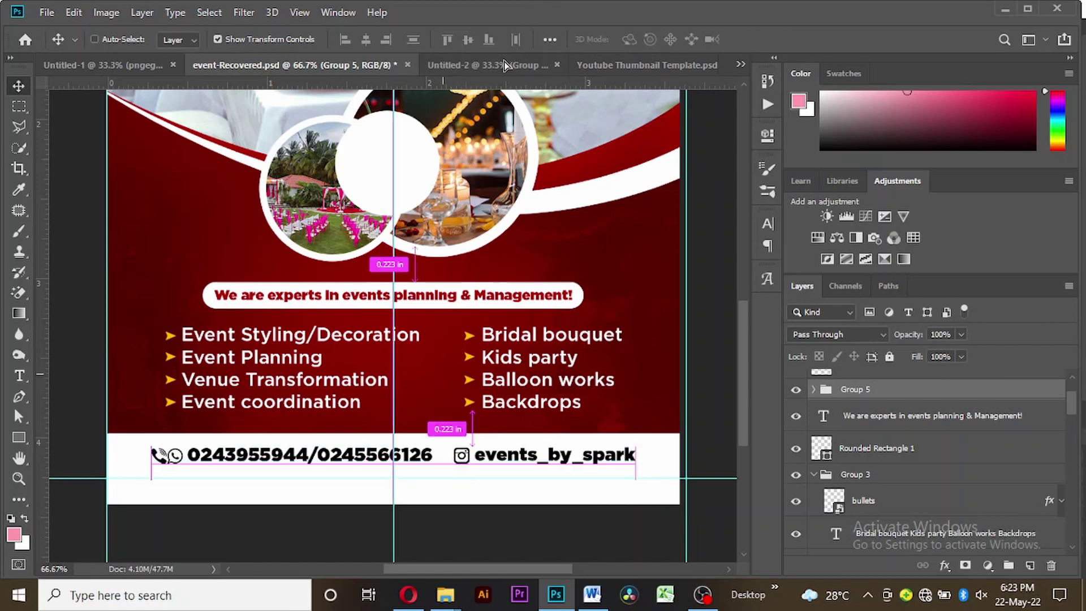
drag(505, 65, 402, 456)
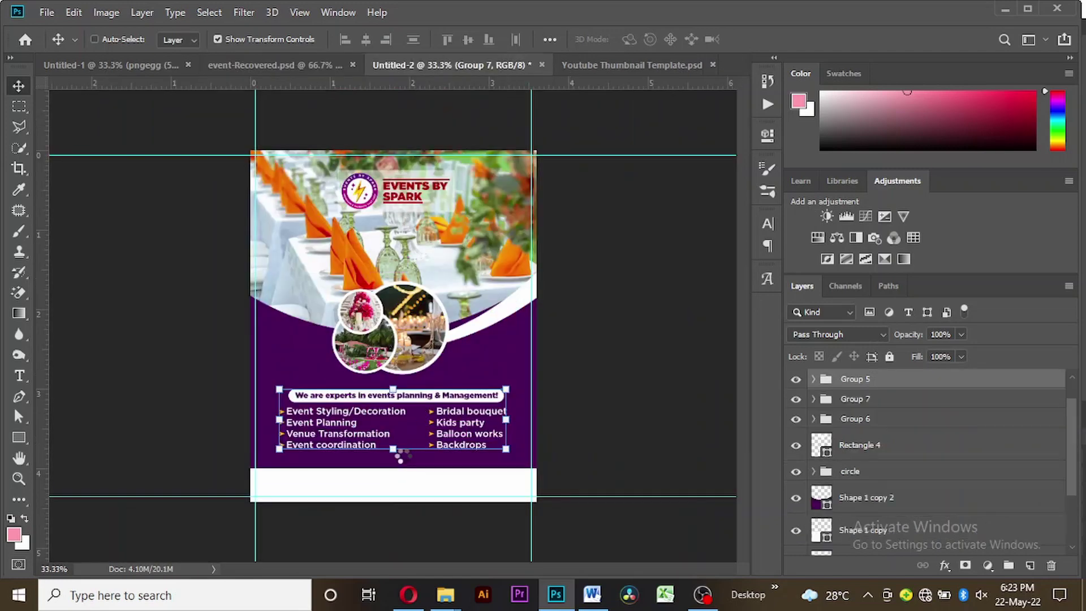
drag(397, 391, 416, 411)
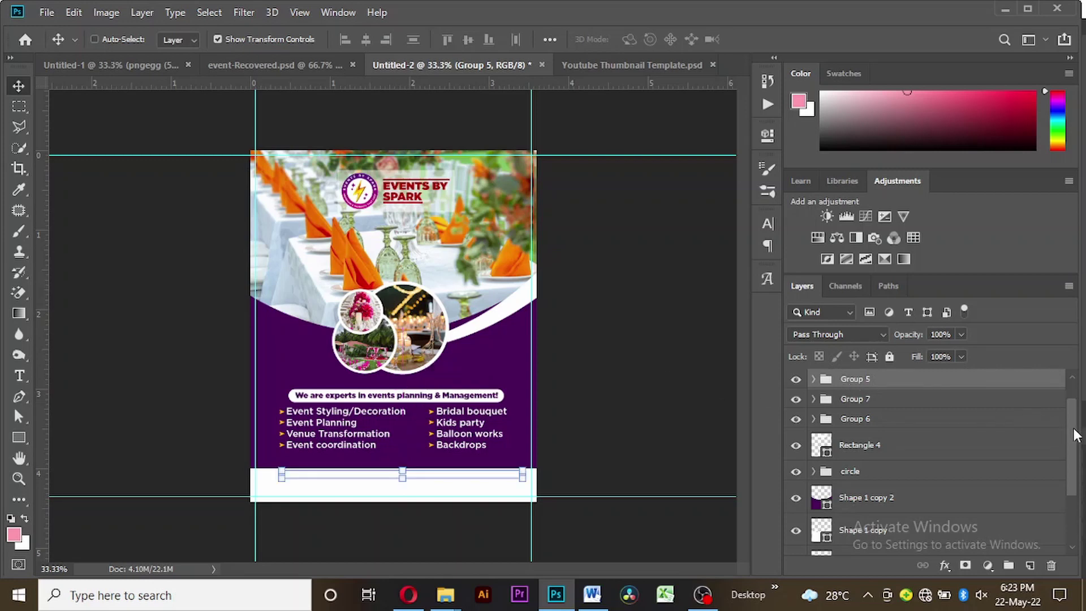
- Place Group 5 above Rectangle 6 in the layer order and position the contact details inside the white footer
drag(1074, 434, 1069, 408)
drag(922, 416, 899, 378)
drag(632, 324, 625, 335)
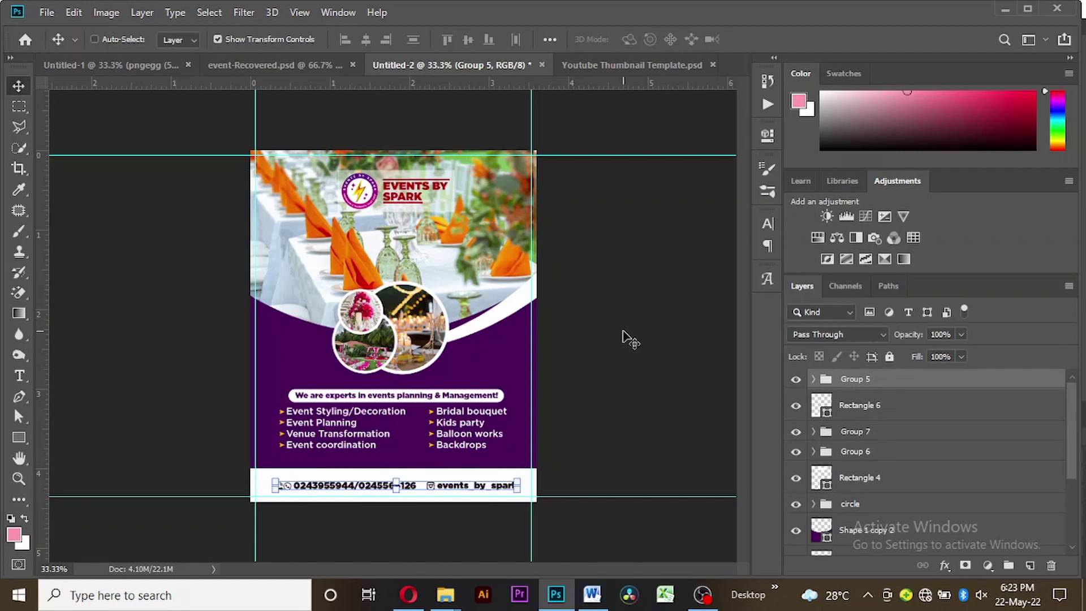
- Hide the guides, shift the contact details slightly left to centre them in the footer, and show the guides again
key(ctrl+equal)
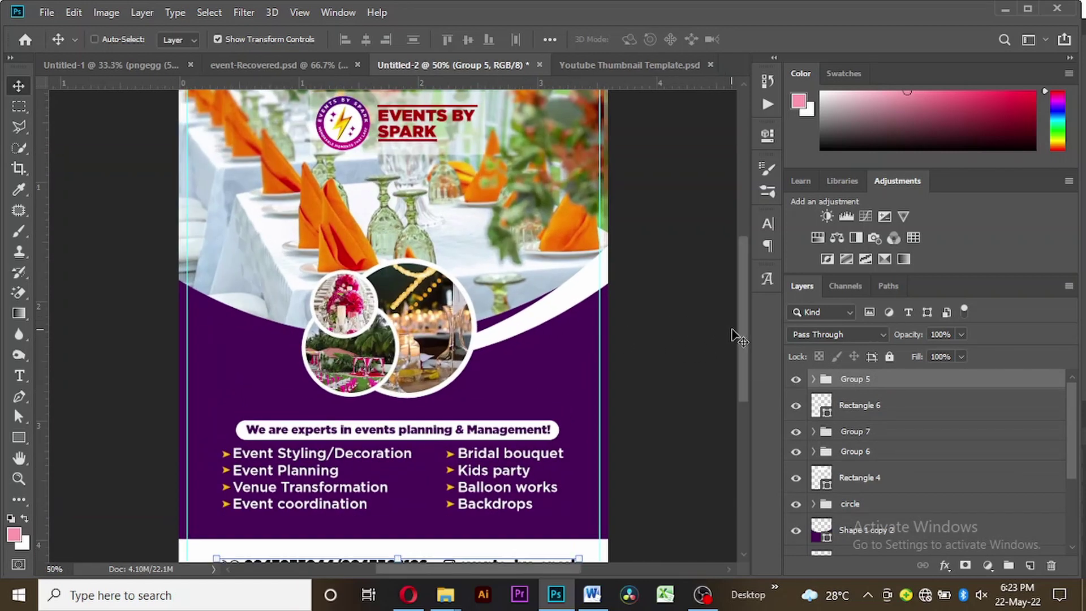
drag(744, 337, 751, 366)
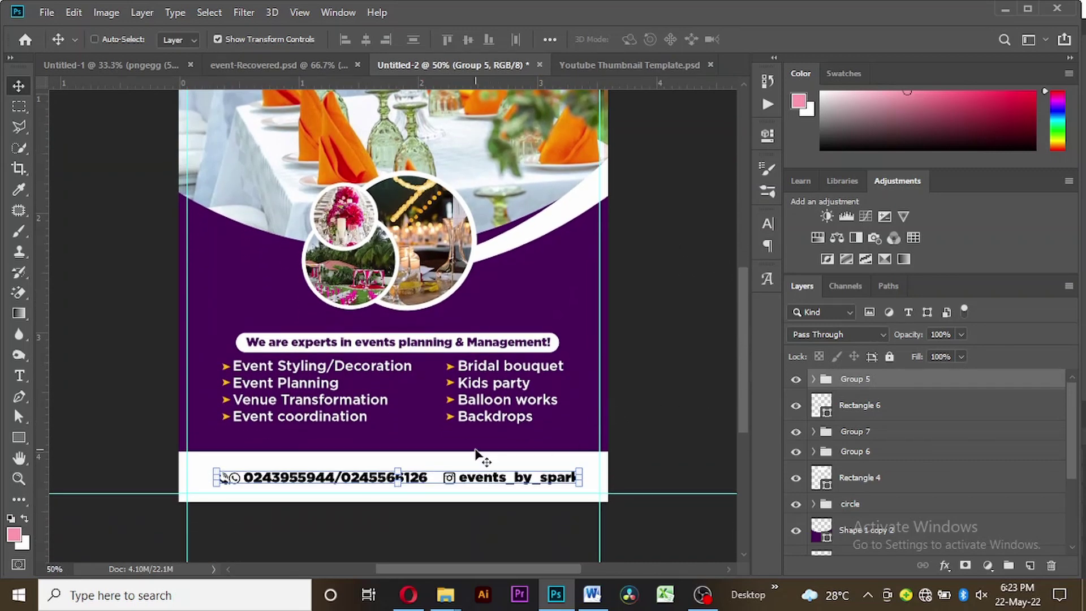
key(ctrl+h)
key(ctrl+plus)
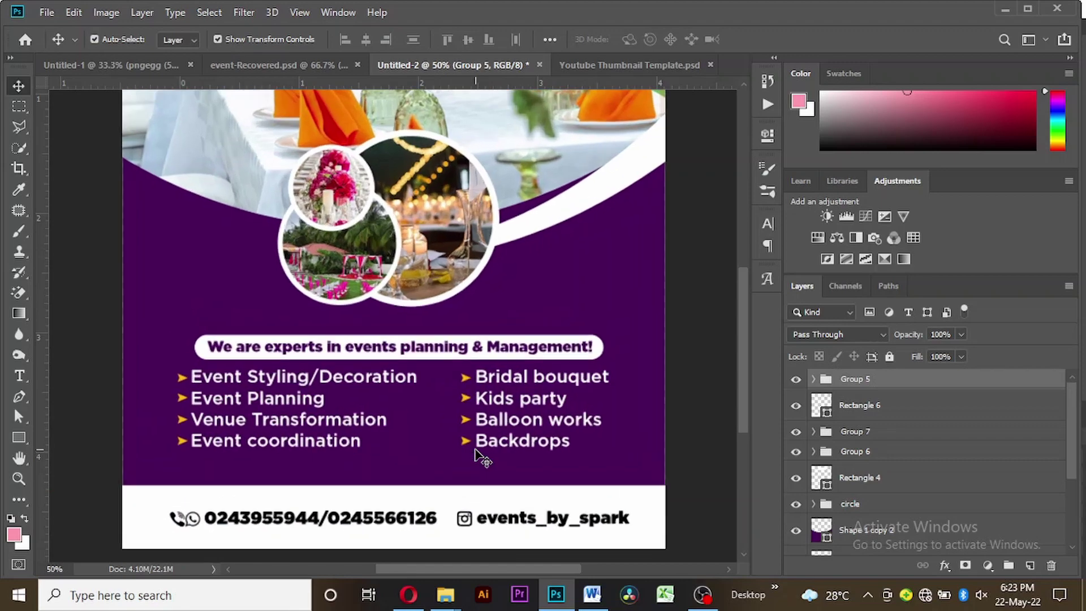
drag(745, 352, 745, 361)
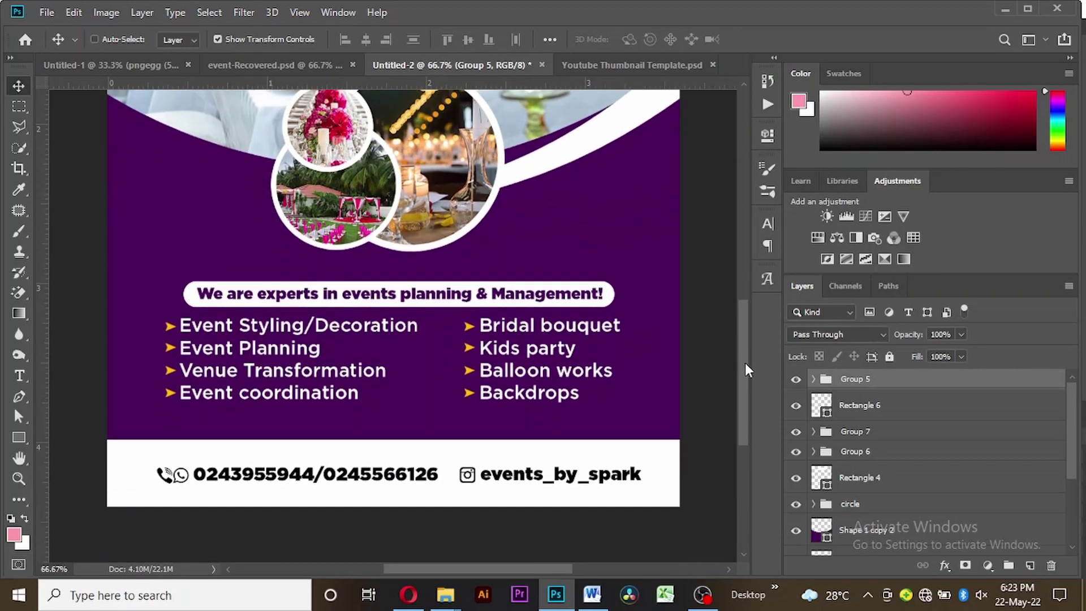
mouse_move(436, 476)
mouse_down()
mouse_move(423, 457)
mouse_move(425, 488)
mouse_move(422, 473)
mouse_up()
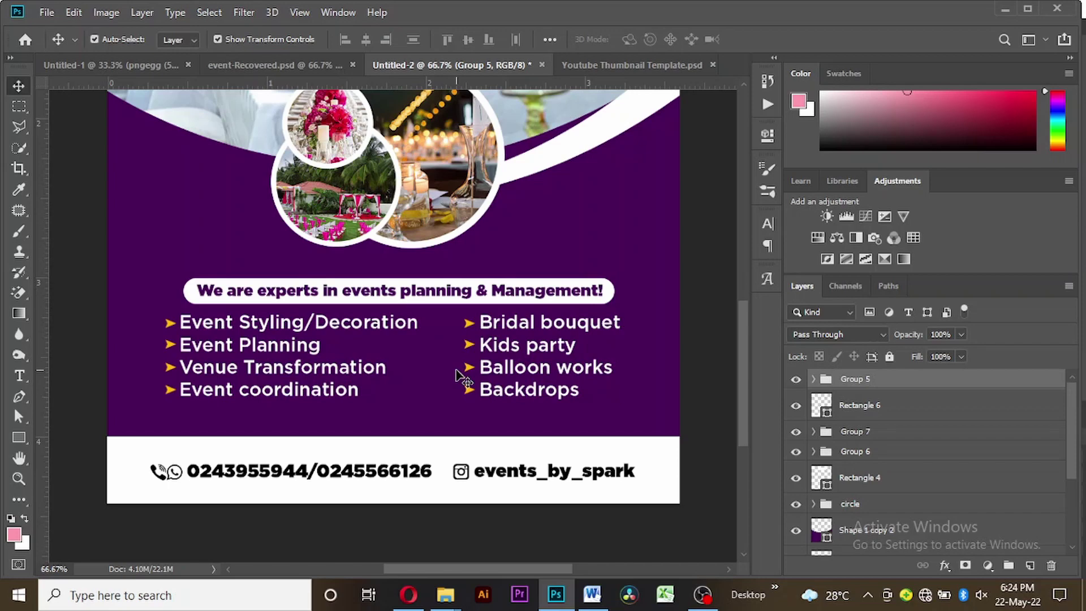
key(ctrl+minus)
key(ctrl+minus)
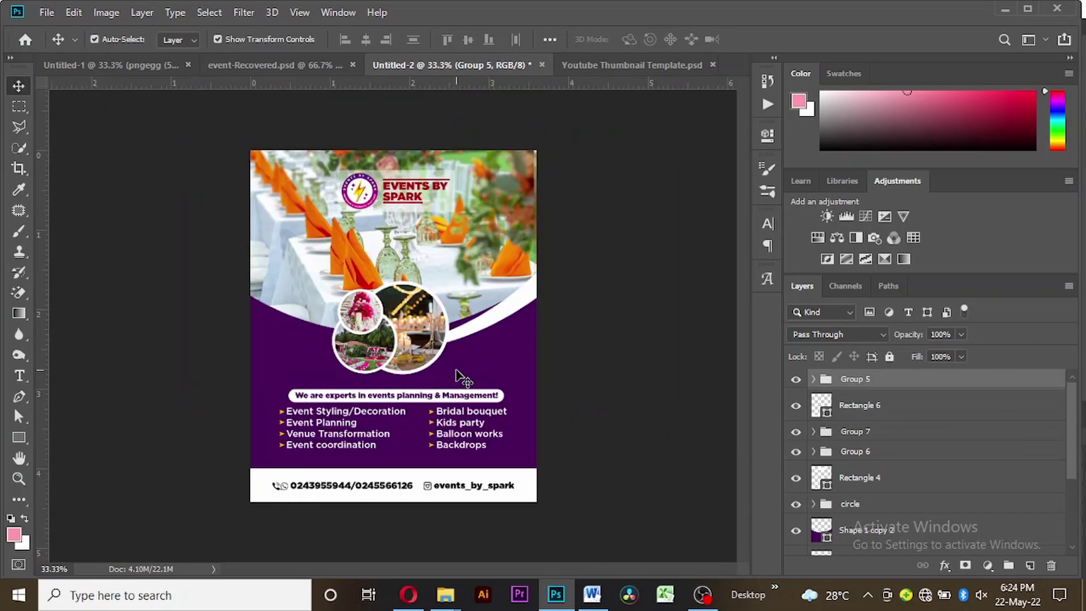
key(ctrl+h)
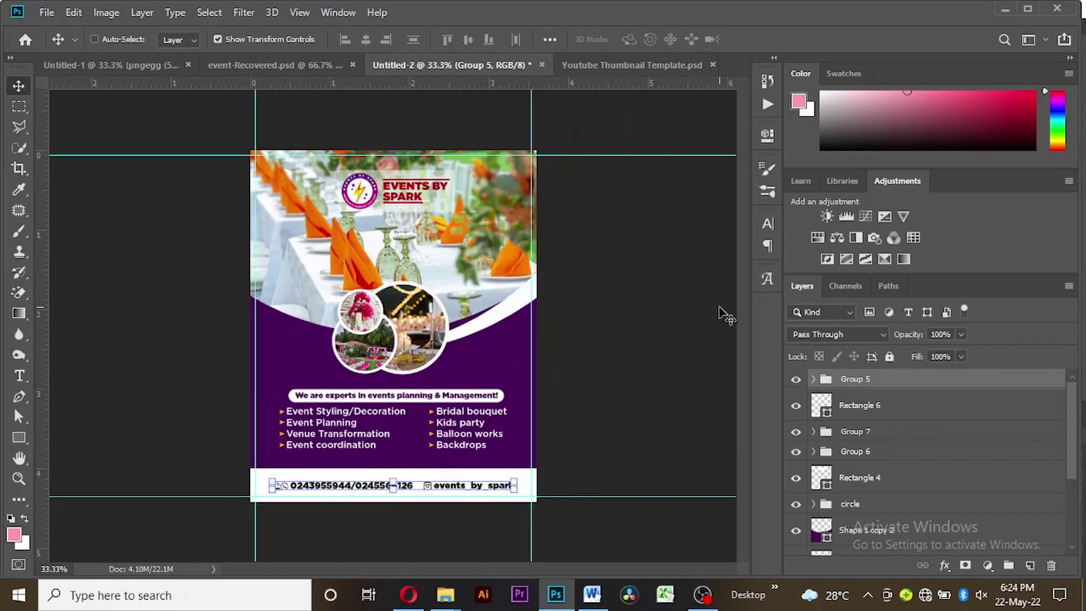
- Recolour Rectangle 3 copy, the line beneath the logo text in Group 6, with the dark purple sampled from the flyer's curved shape
key(ctrl+plus)
key(ctrl+plus)
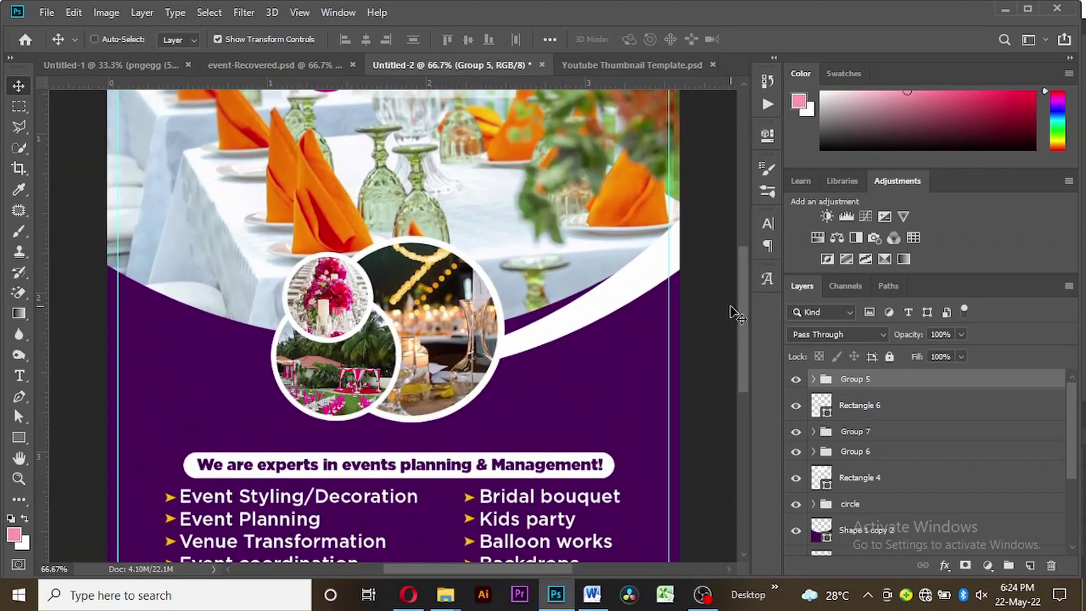
drag(740, 307, 746, 232)
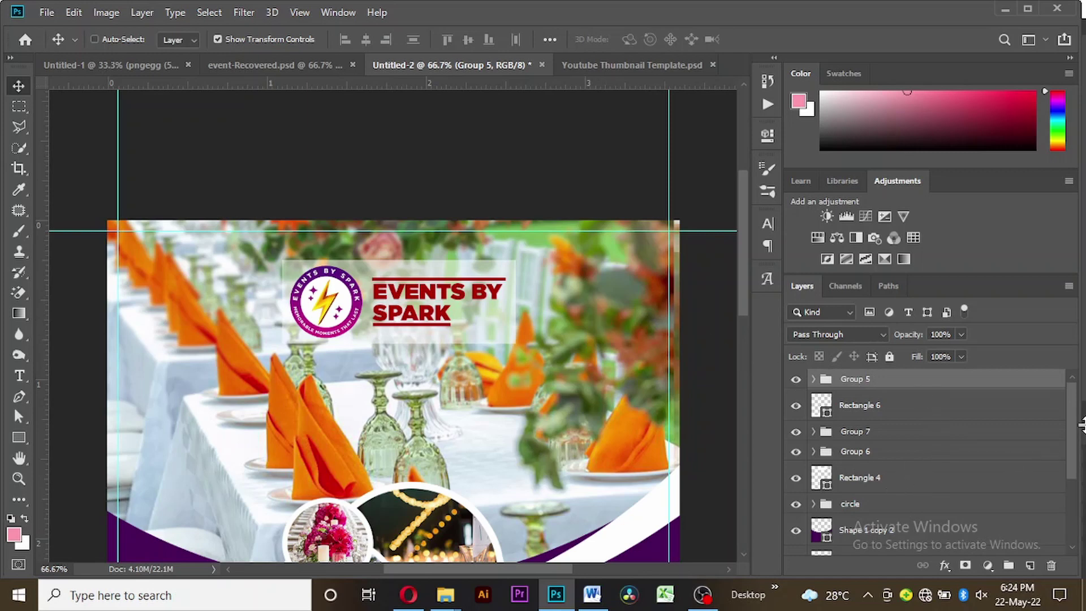
scroll(1074, 431, down, 3)
scroll(1077, 431, up, 3)
click(878, 452)
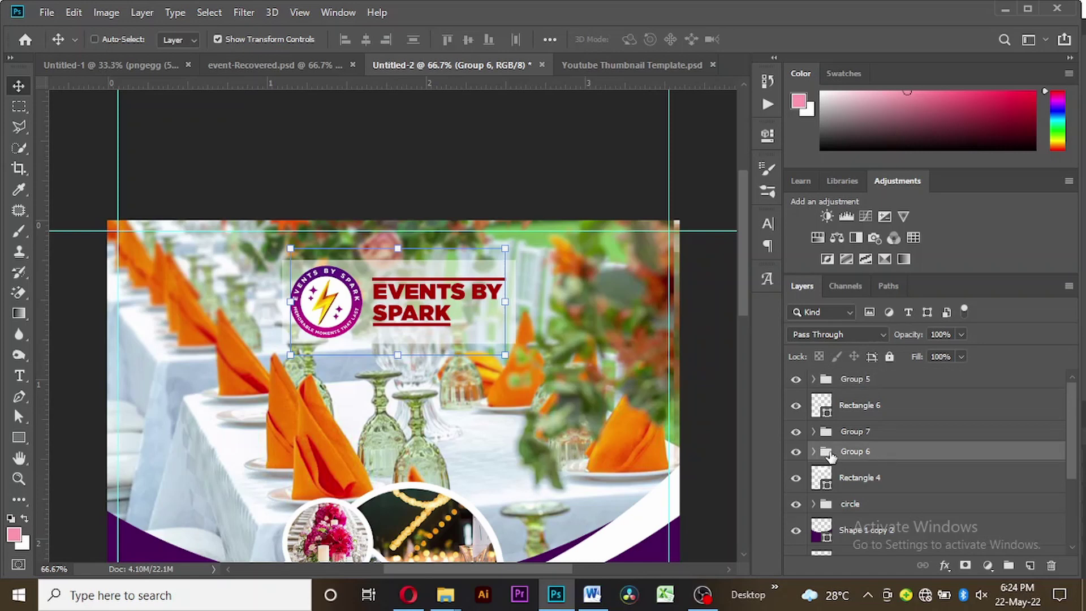
click(813, 452)
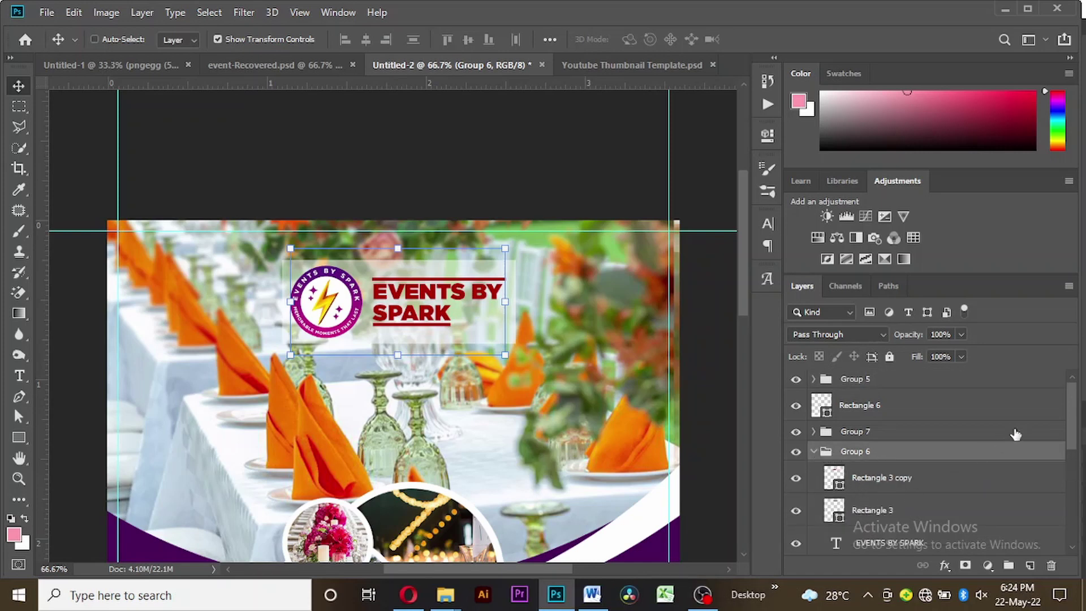
click(840, 492)
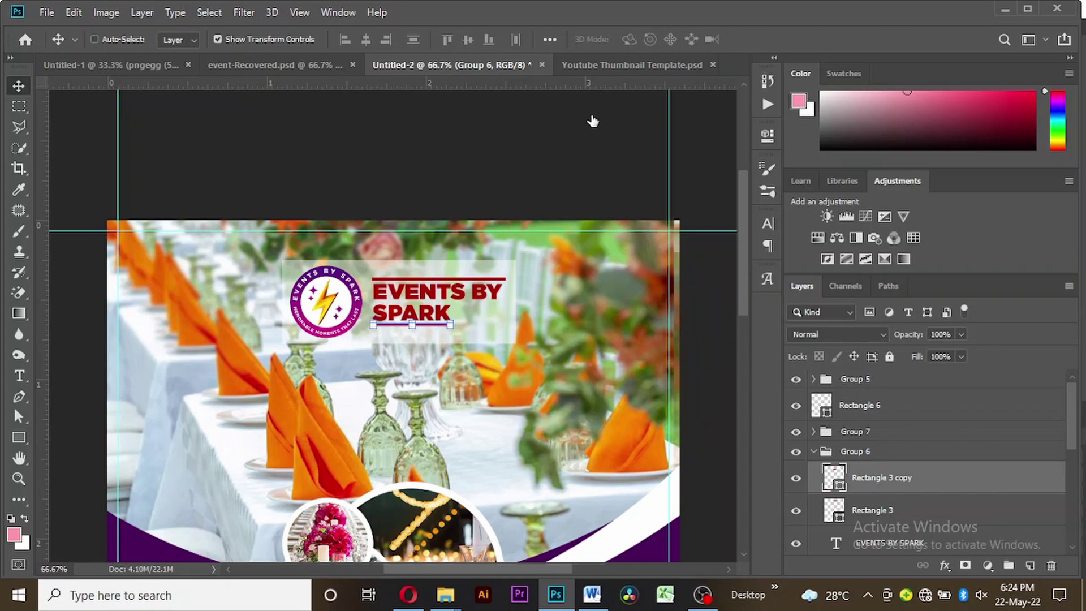
click(136, 549)
key(Return)
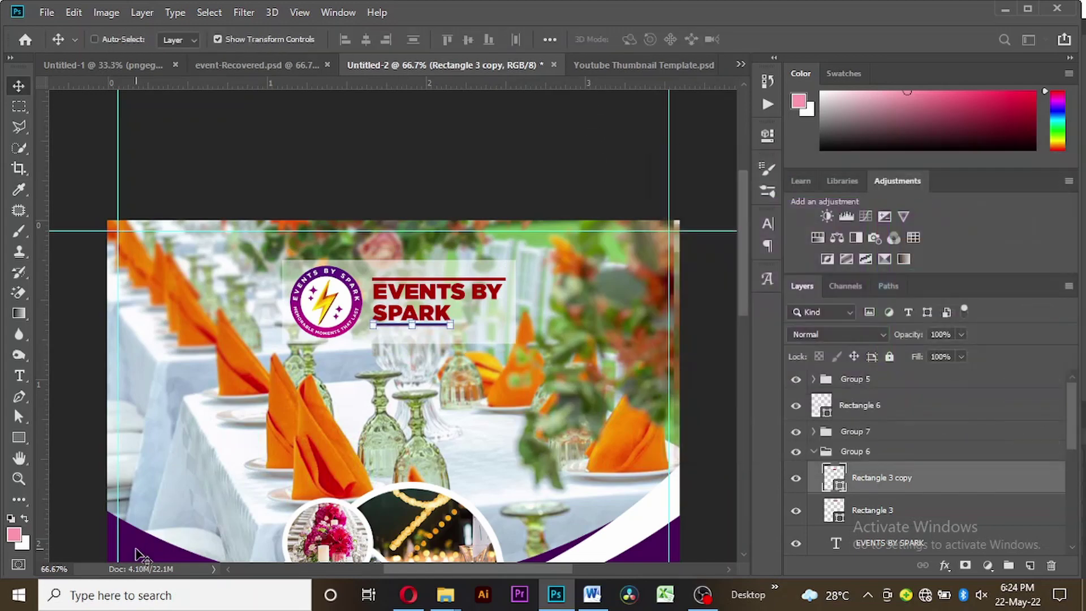
- Recolour Rectangle 3, the line above the logo text, with the same dark purple sampled from the curved shape
click(843, 525)
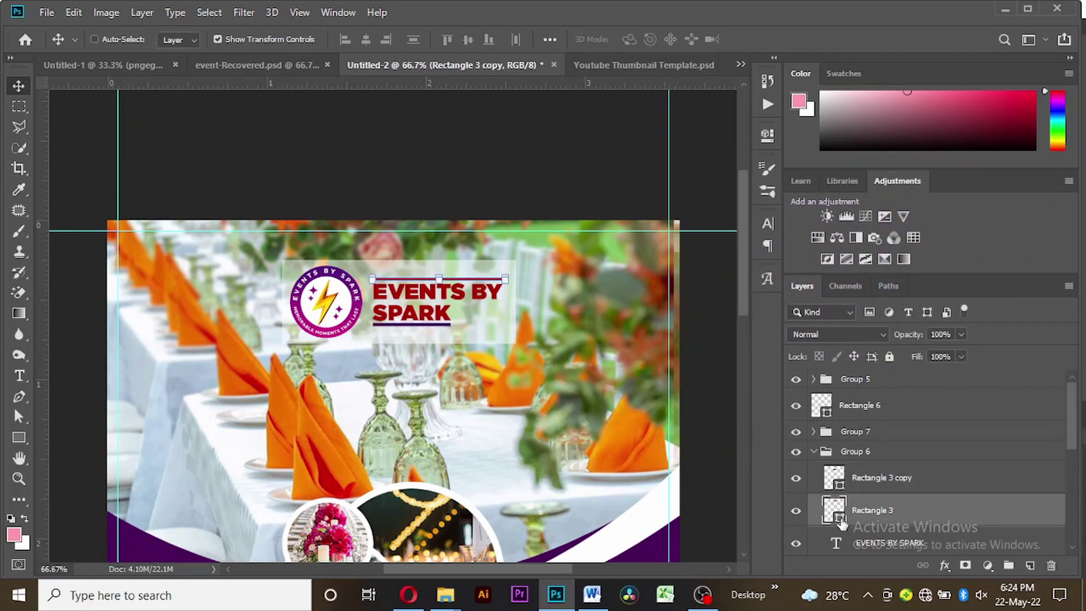
double_click(834, 510)
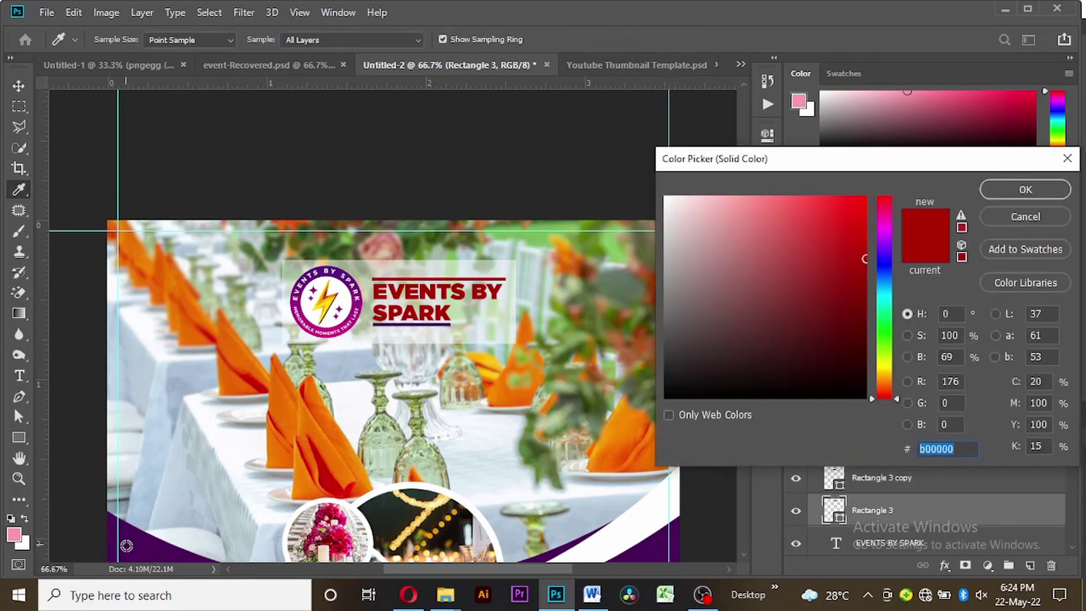
click(131, 547)
key(Return)
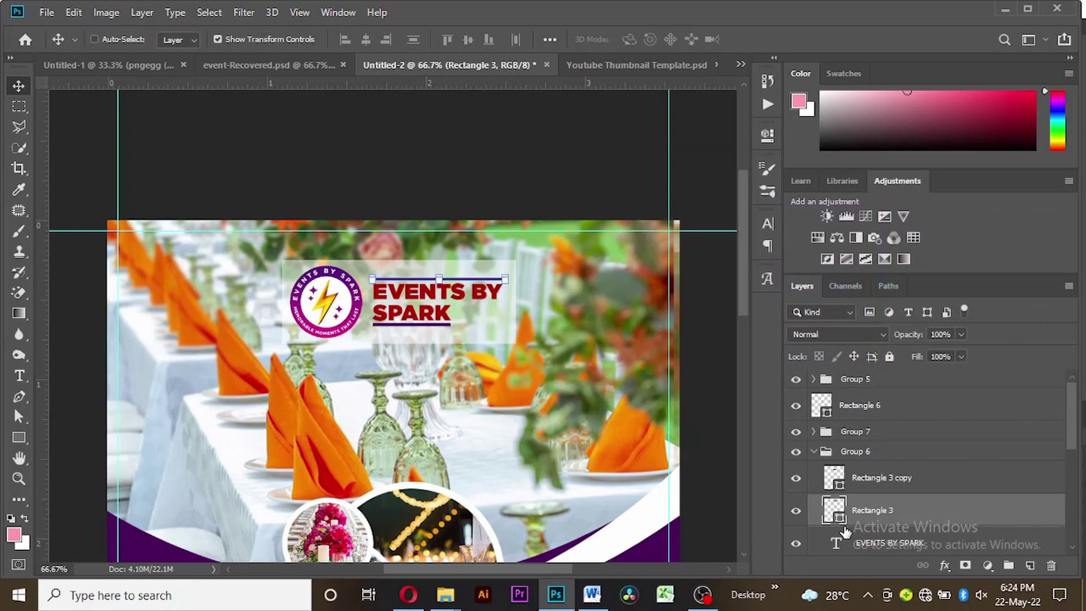
- Set the EVENTS BY SPARK text colour to the flyer's dark purple, 490759, and collapse Group 6
double_click(833, 544)
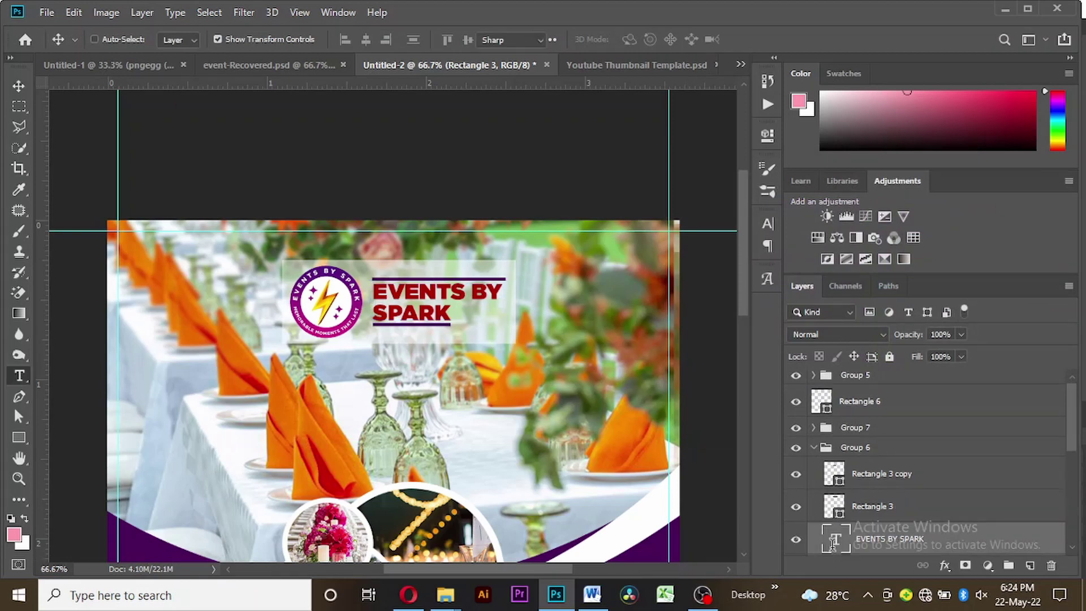
click(639, 40)
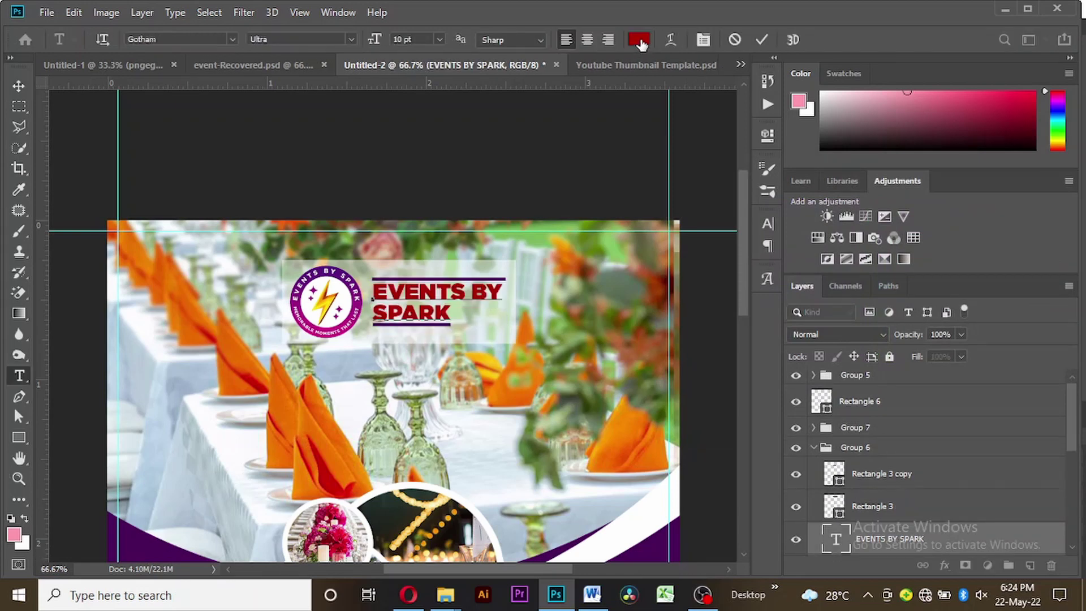
click(164, 551)
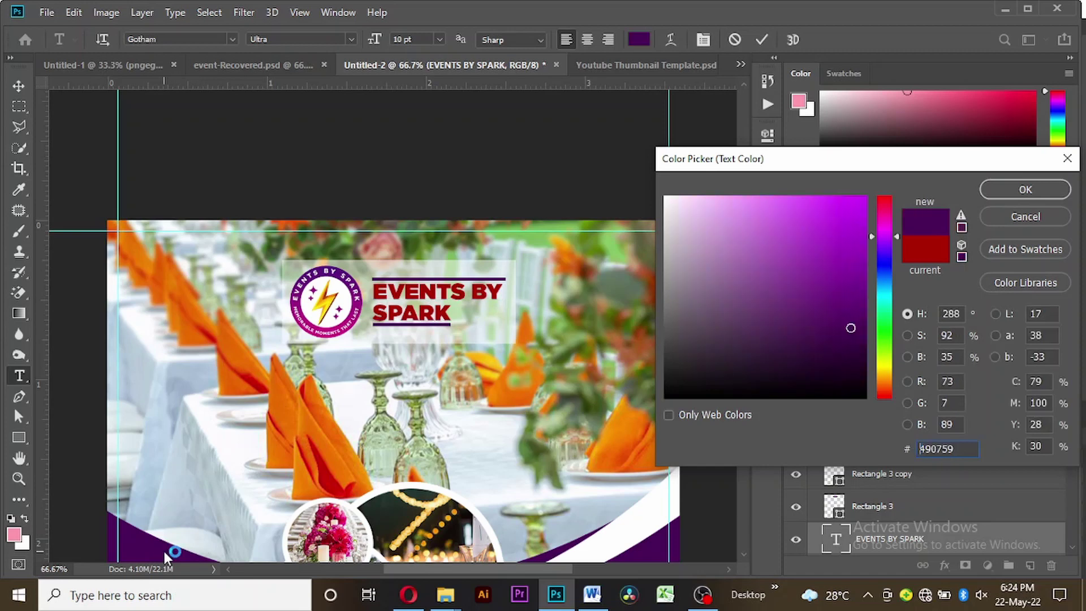
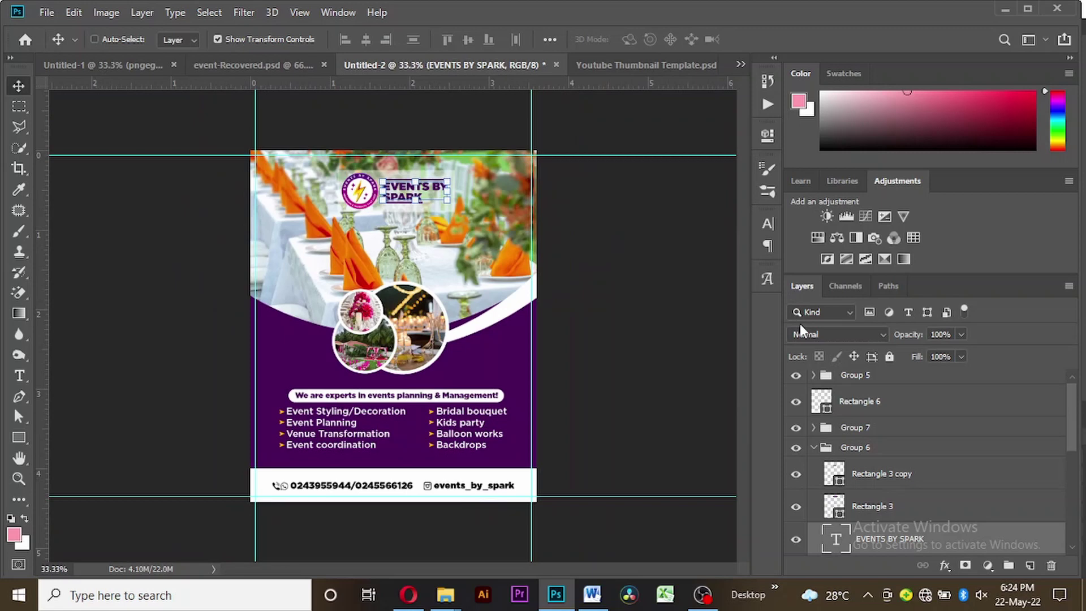
click(817, 448)
click(813, 447)
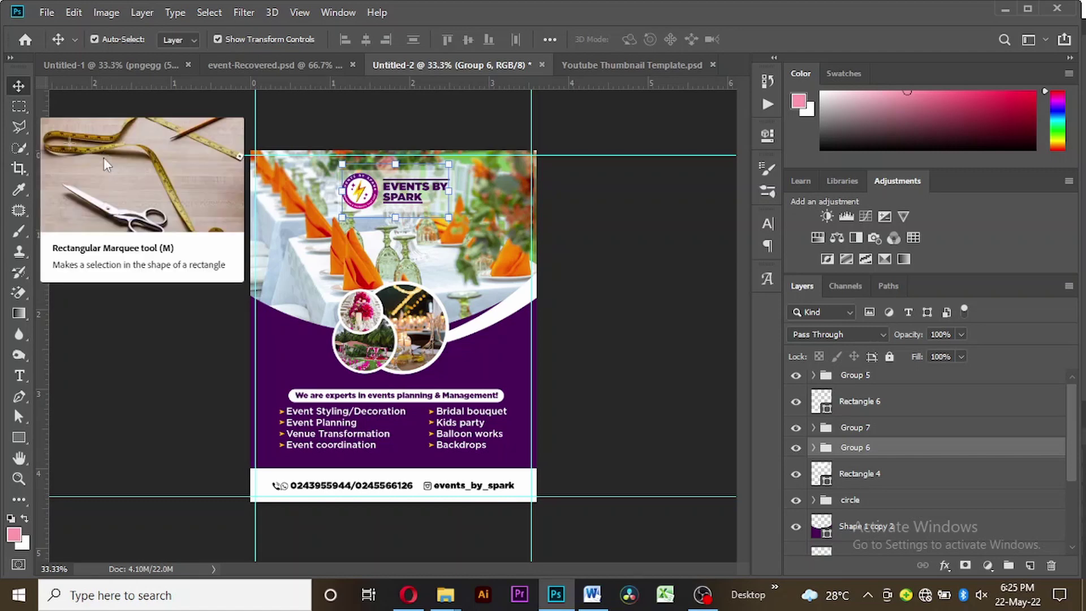
- Align Group 5, the footer contact details, to the horizontal centre of the whole canvas
key(ctrl+a)
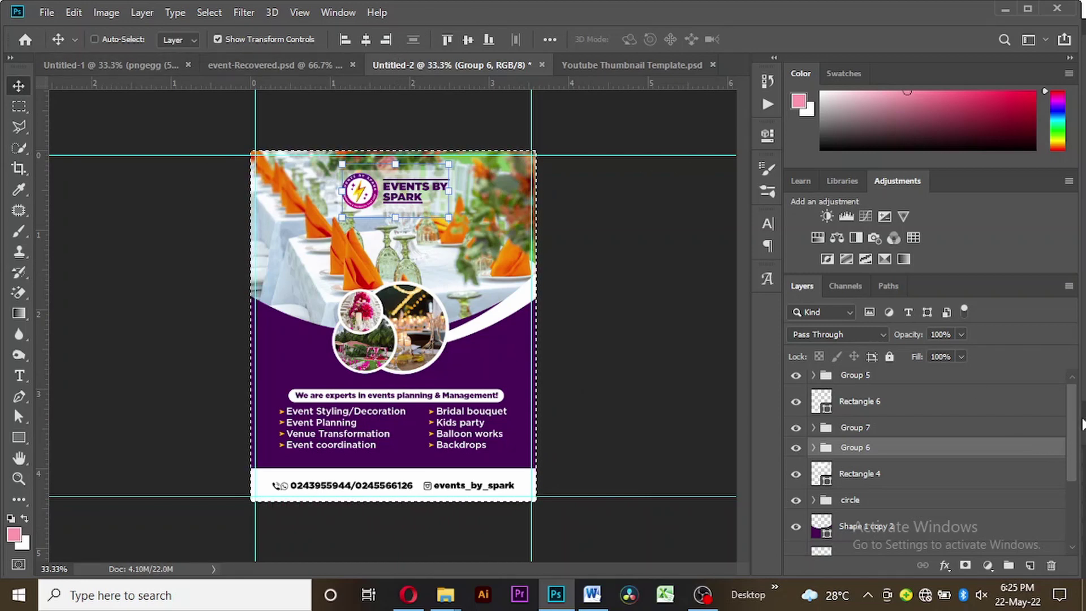
drag(1072, 417, 1073, 405)
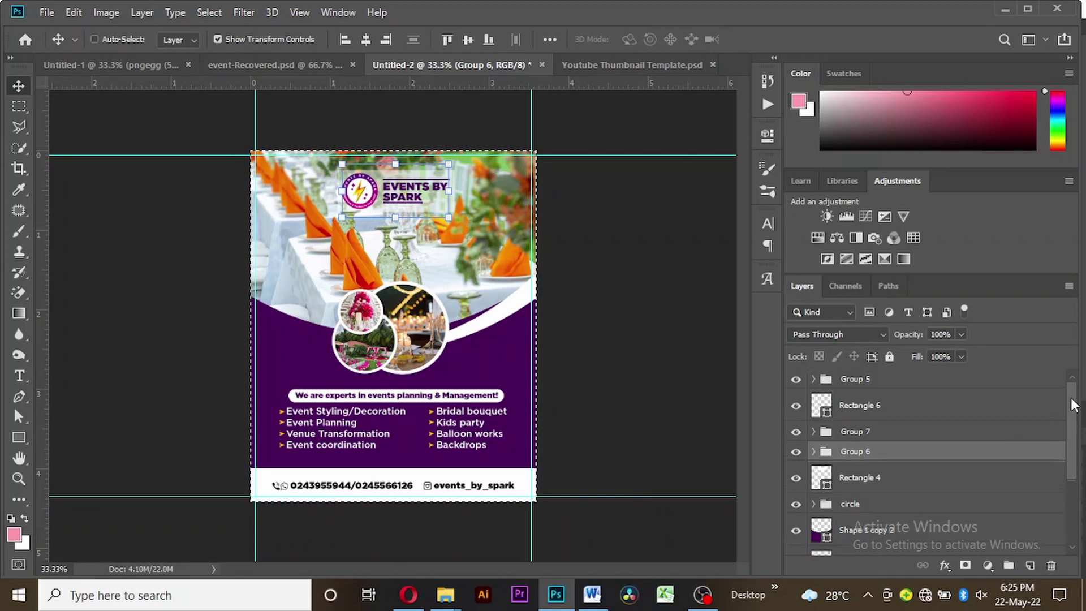
click(862, 382)
key(ctrl+d)
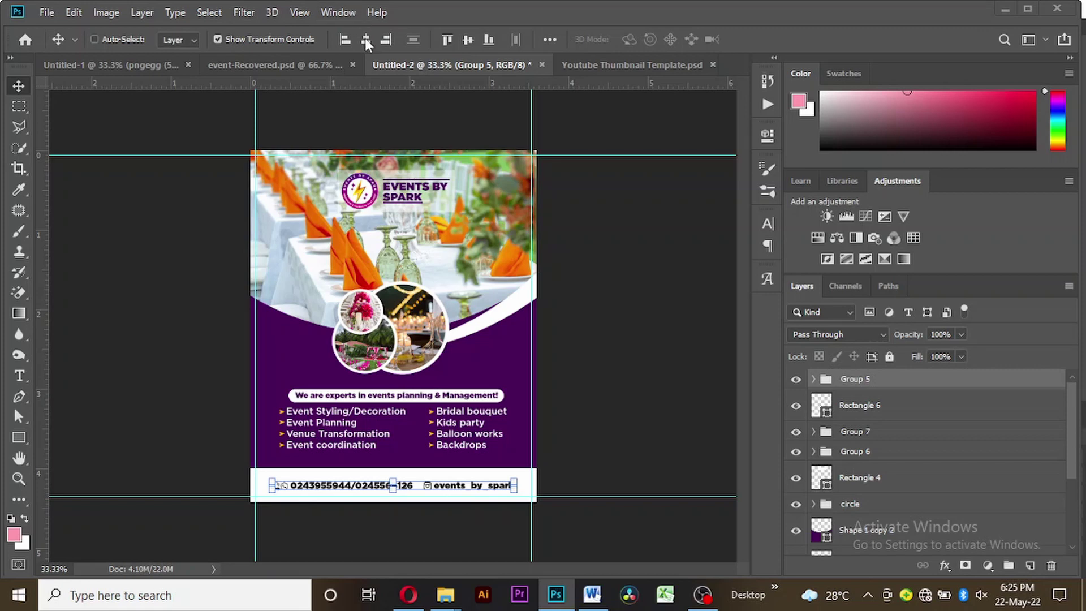
key(ctrl+a)
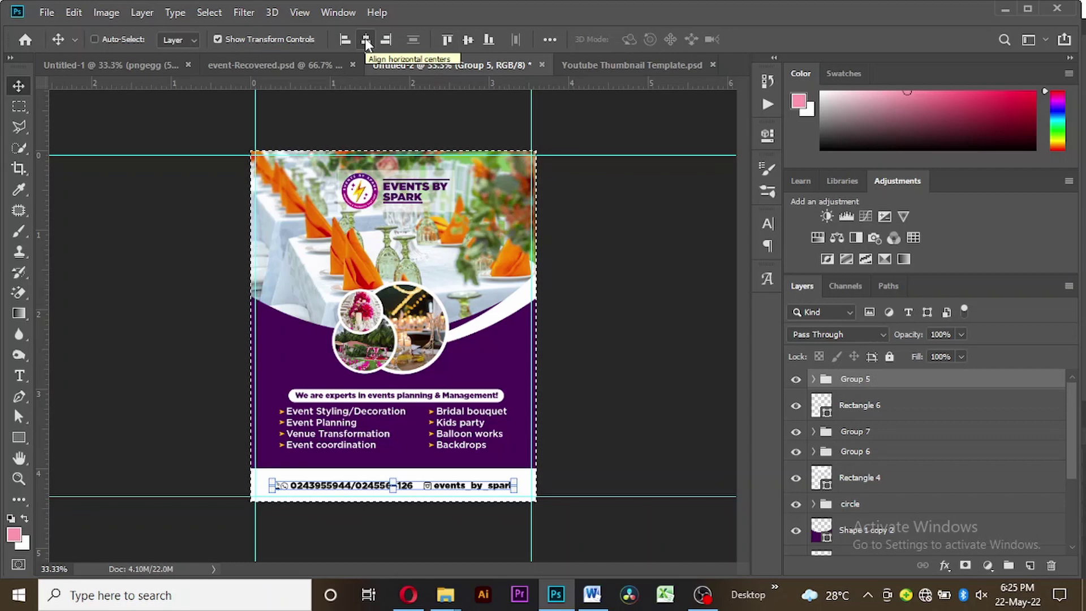
- Align Rectangle 6 and Group 7, the tagline and service lists, to the horizontal centre of the canvas
click(851, 410)
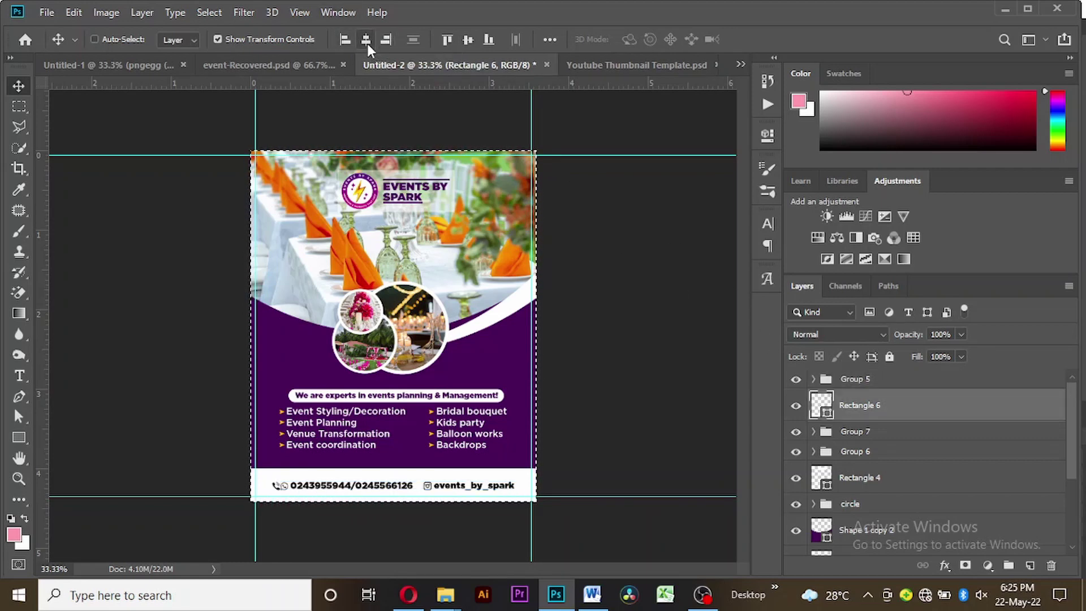
click(923, 432)
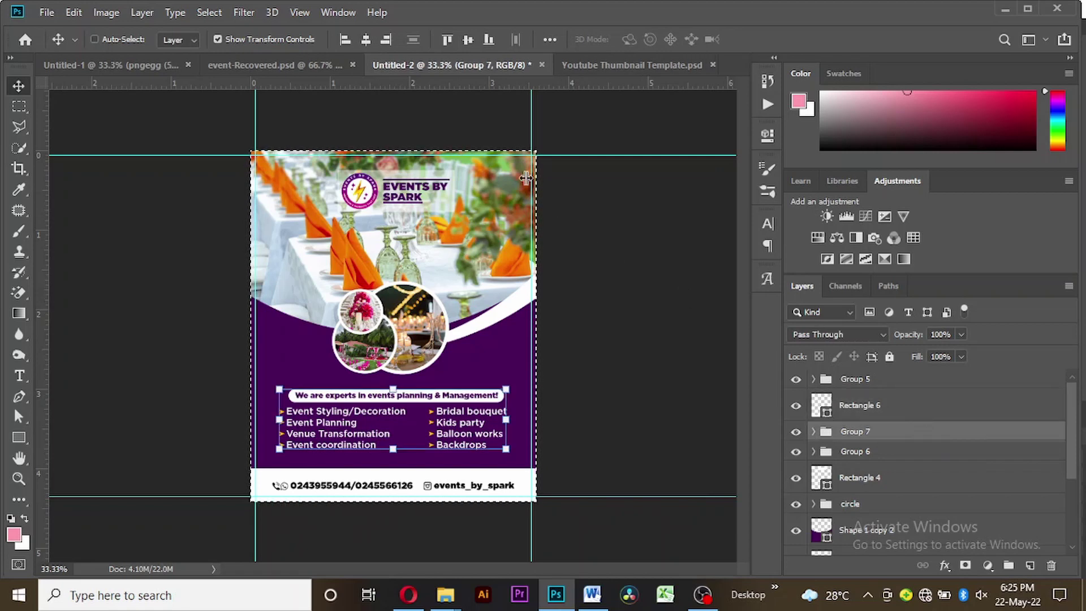
key(ctrl+d)
key(ctrl+a)
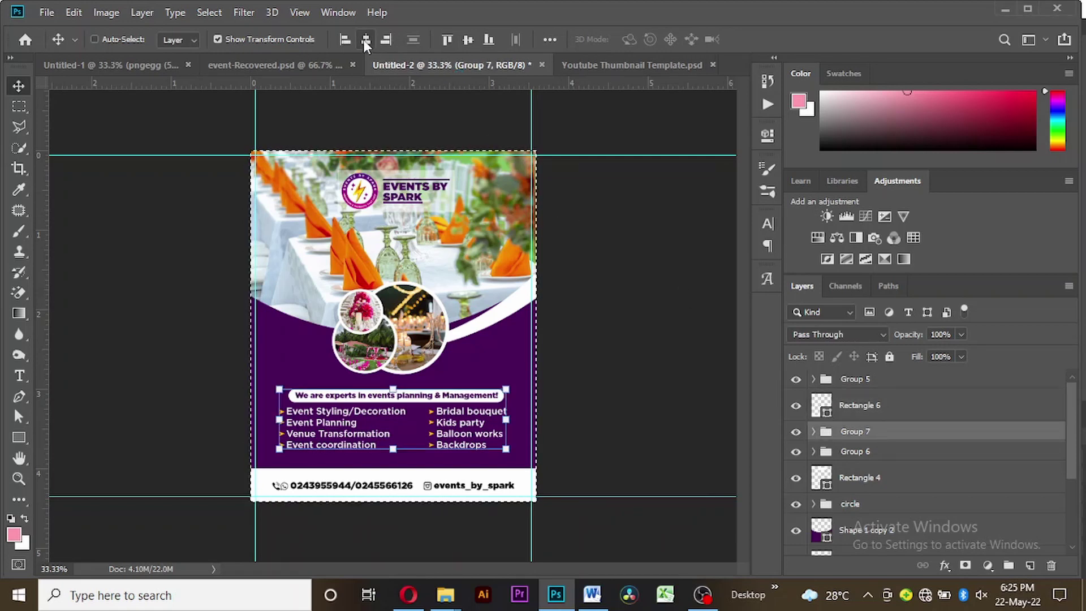
- Centre Group 6, the logo, and the circle photo group horizontally on the canvas, and clear the selection
click(922, 452)
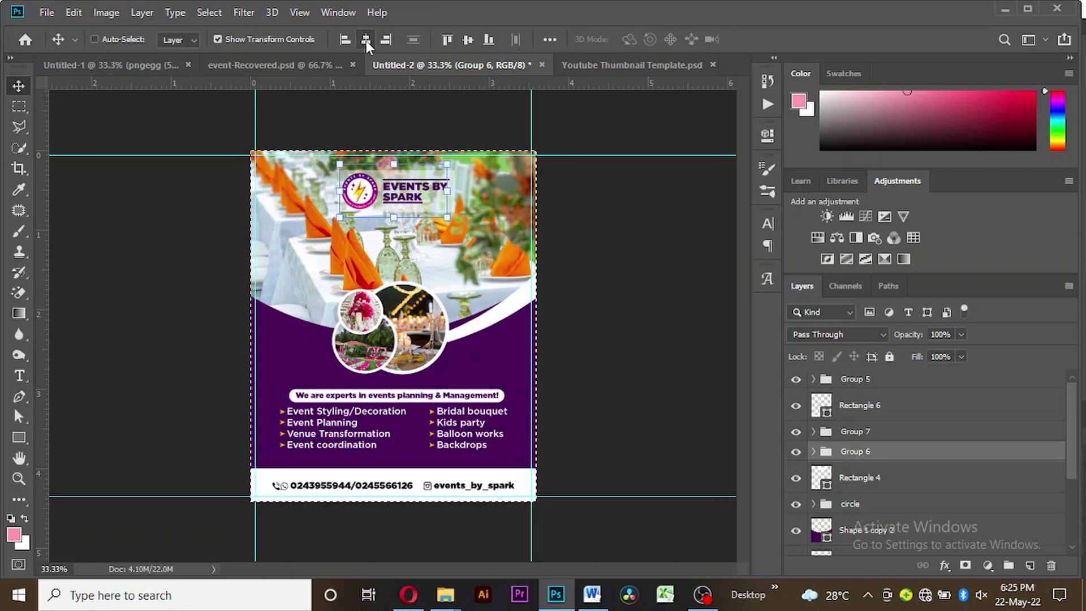
click(365, 40)
click(860, 478)
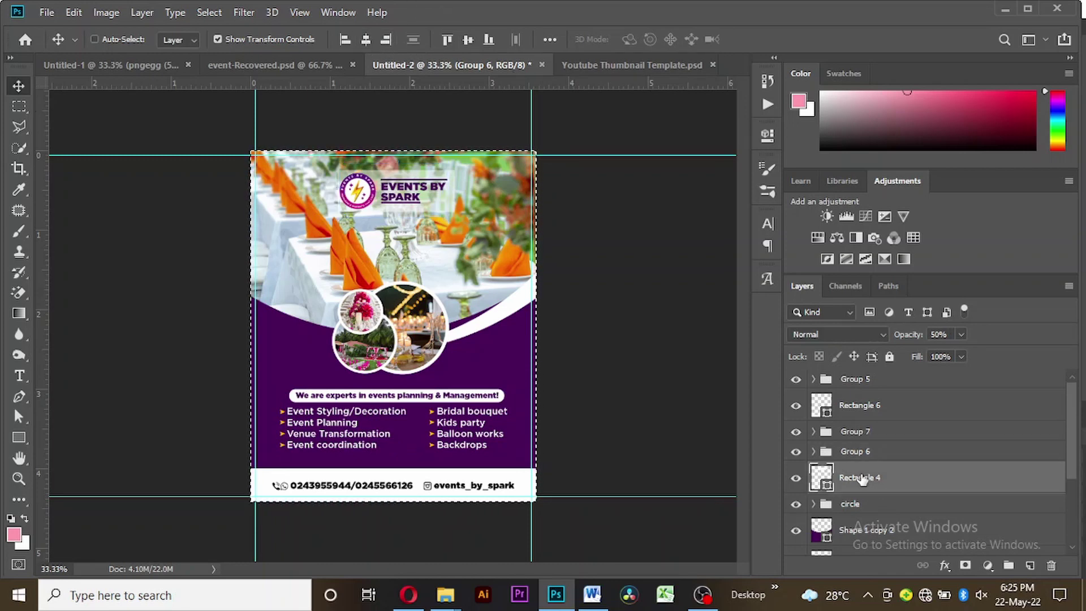
click(849, 504)
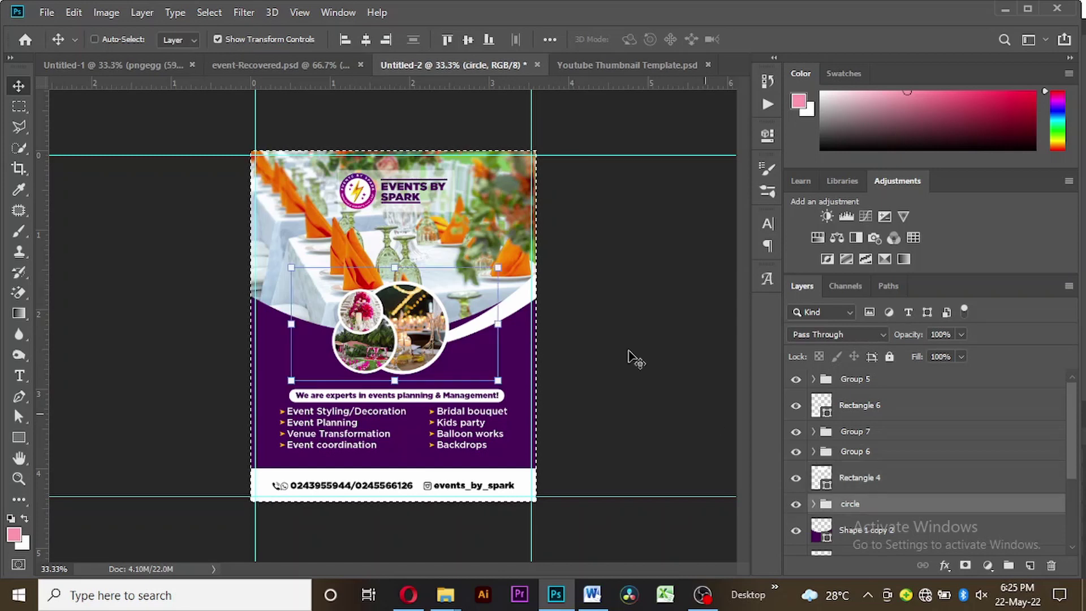
click(366, 39)
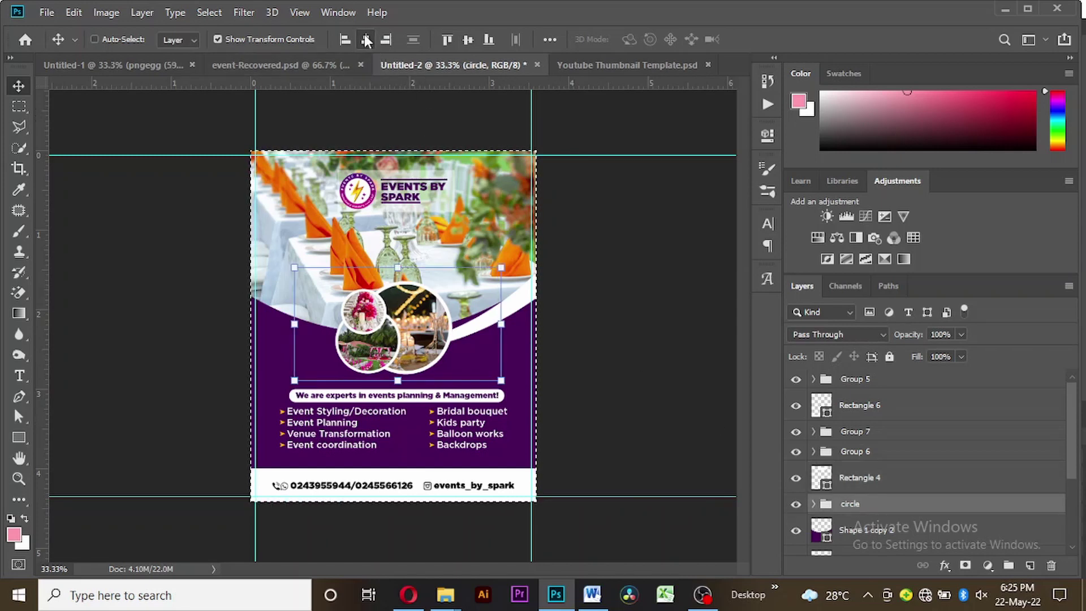
key(ctrl+d)
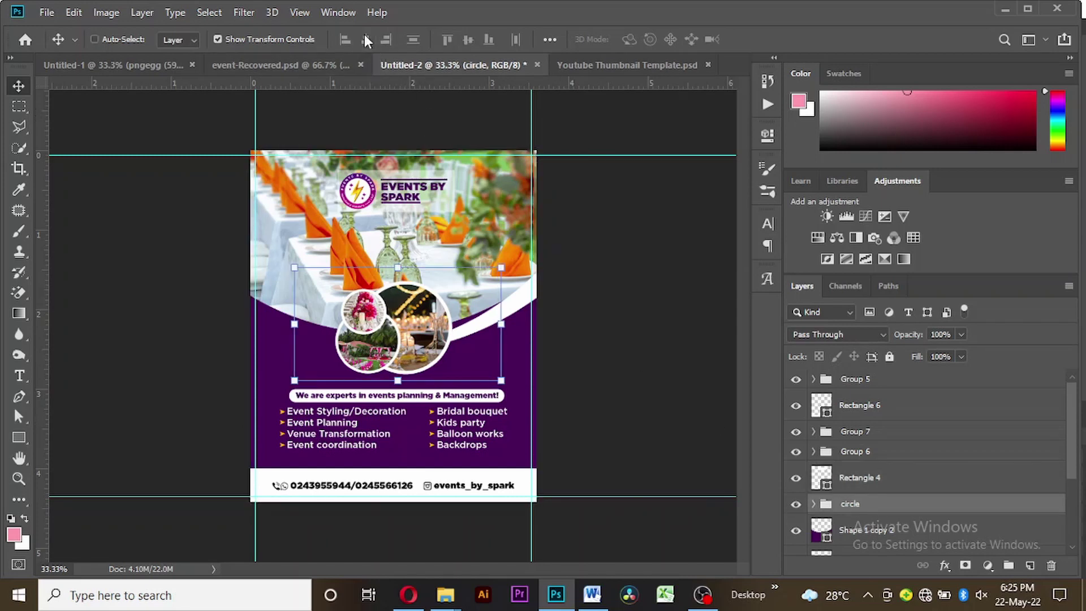
- Examine the flyer's layout up close and as a whole, and compare it with the version in Youtube Thumbnail Template.psd
key(ctrl+plus)
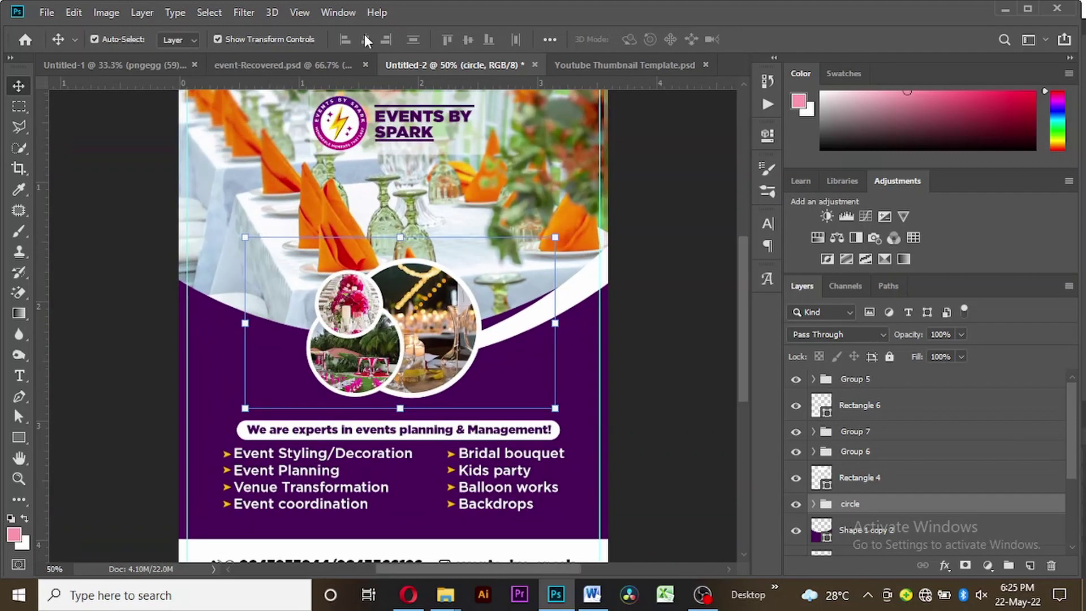
key(ctrl+minus)
key(ctrl+plus)
key(ctrl+minus)
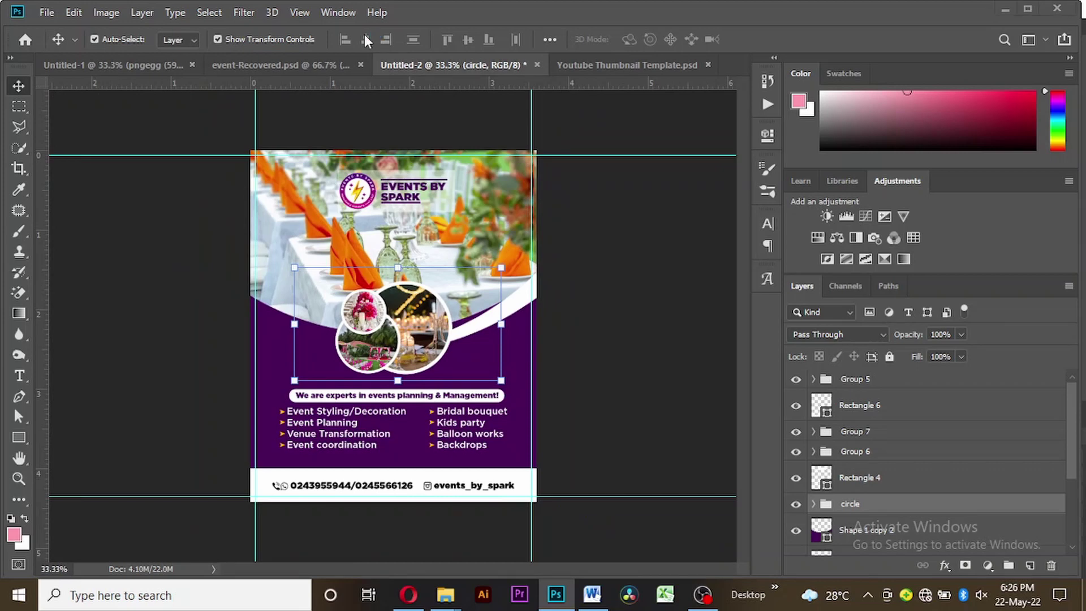
key(ctrl)
click(620, 64)
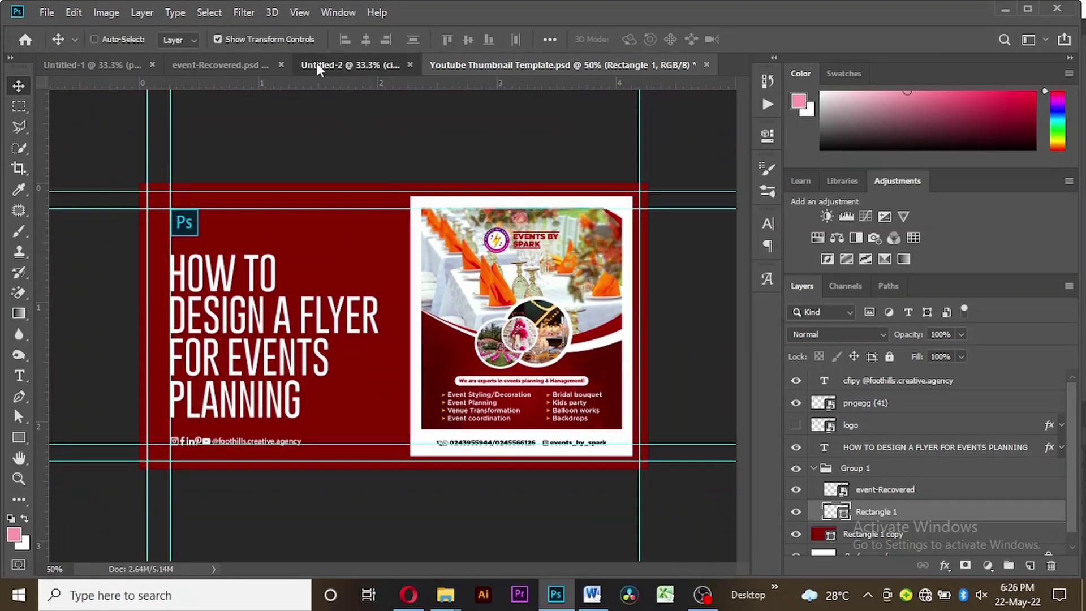
click(316, 63)
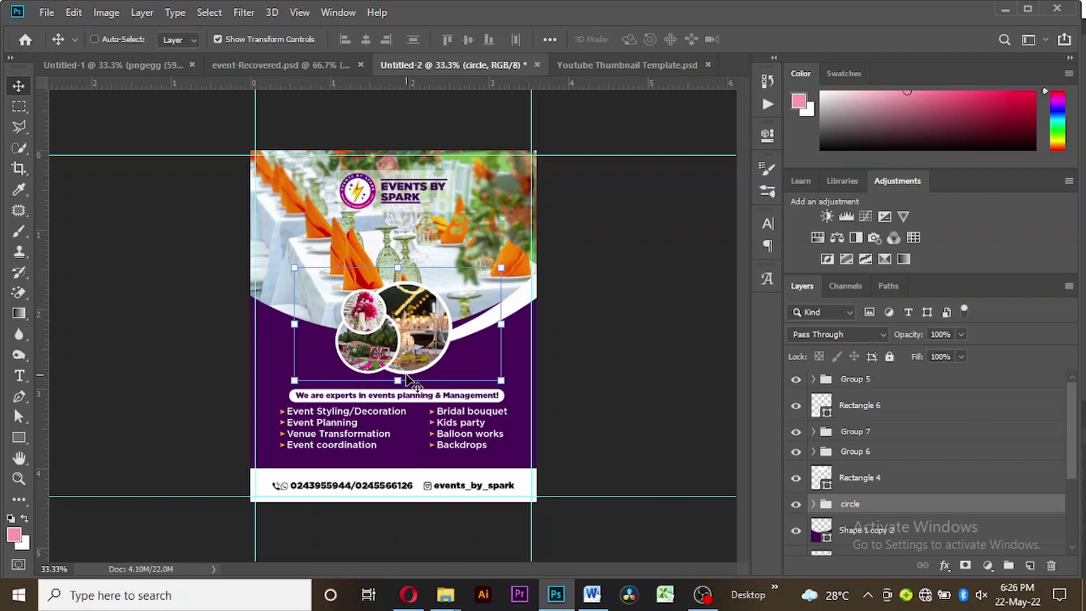
key(ctrl+plus)
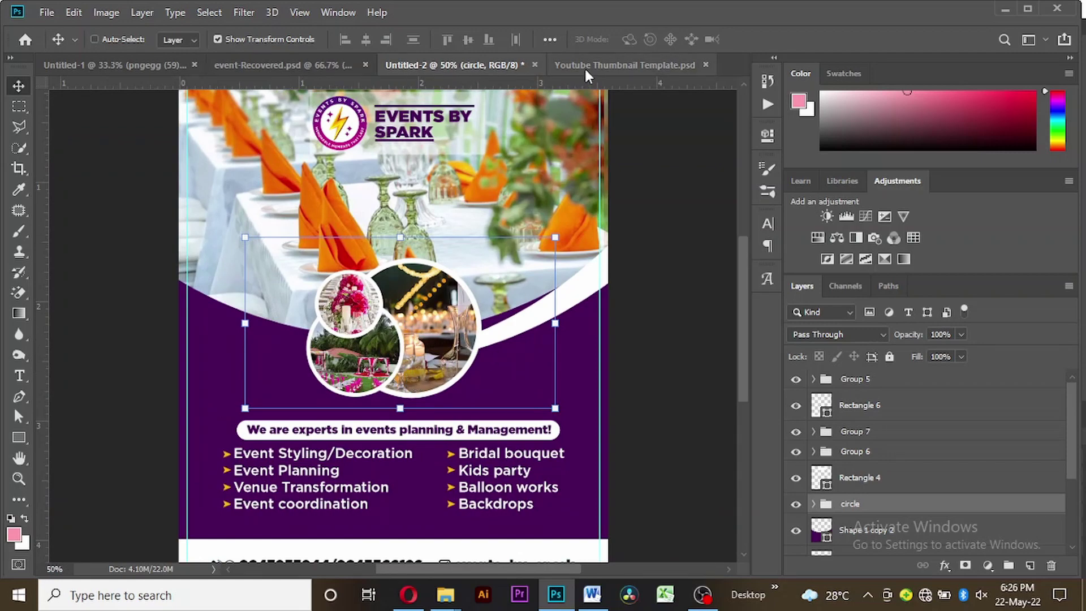
key(ctrl+minus)
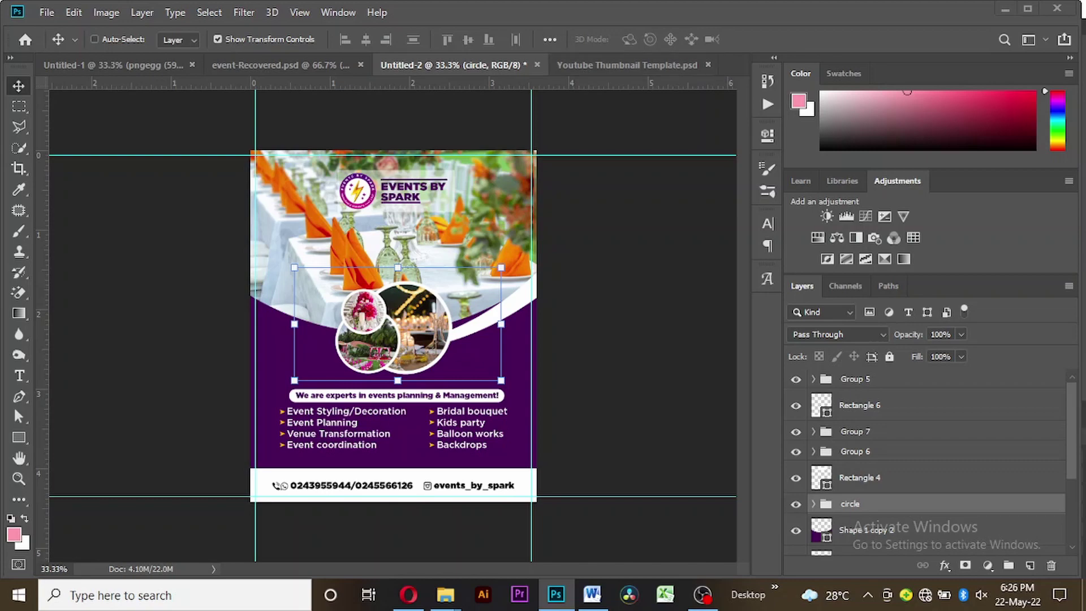
click(703, 594)
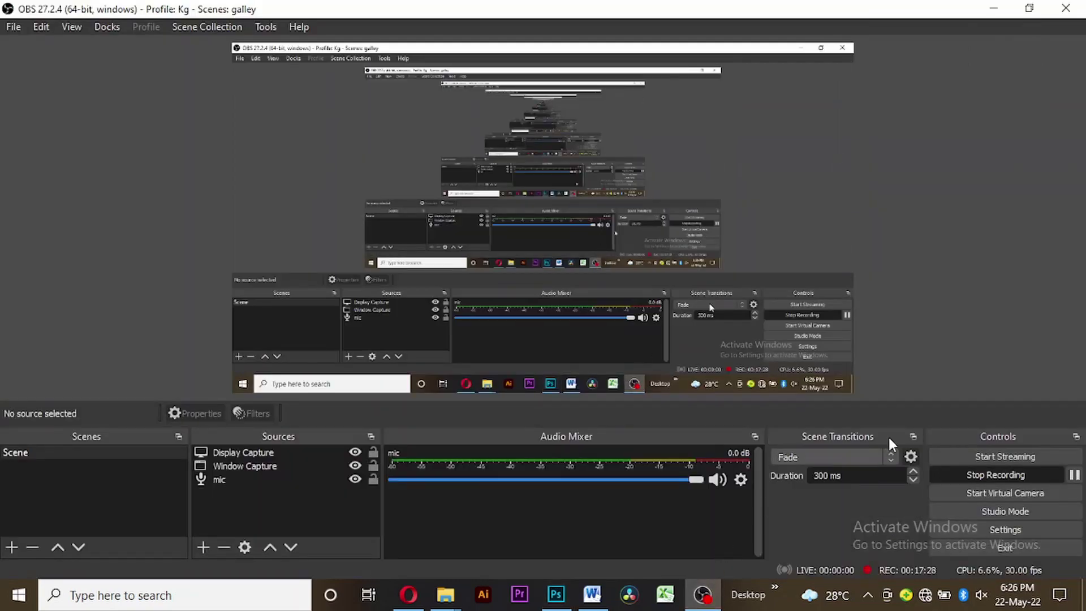